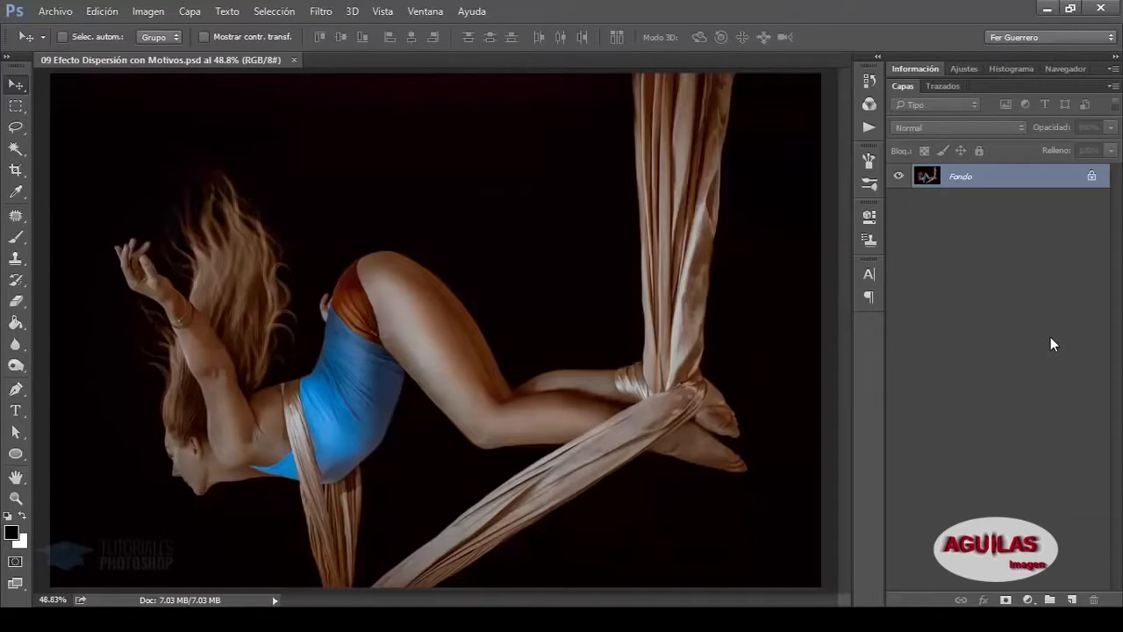
Convert the locked background into a regular layer and rename it "capa base".
double_click(1019, 178)
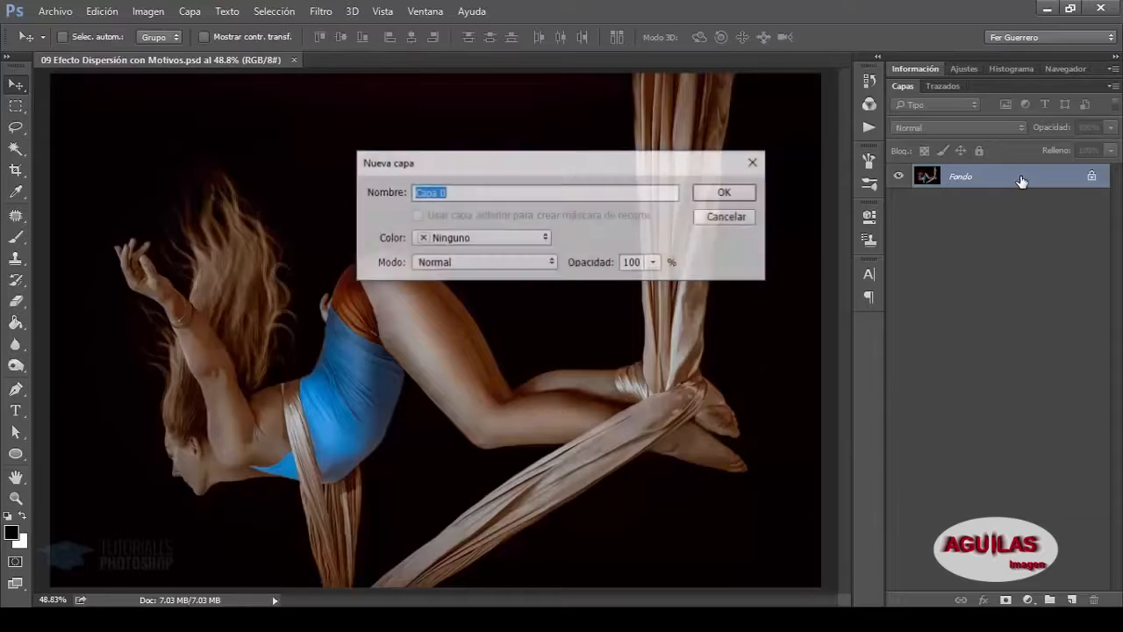
click(727, 192)
double_click(960, 178)
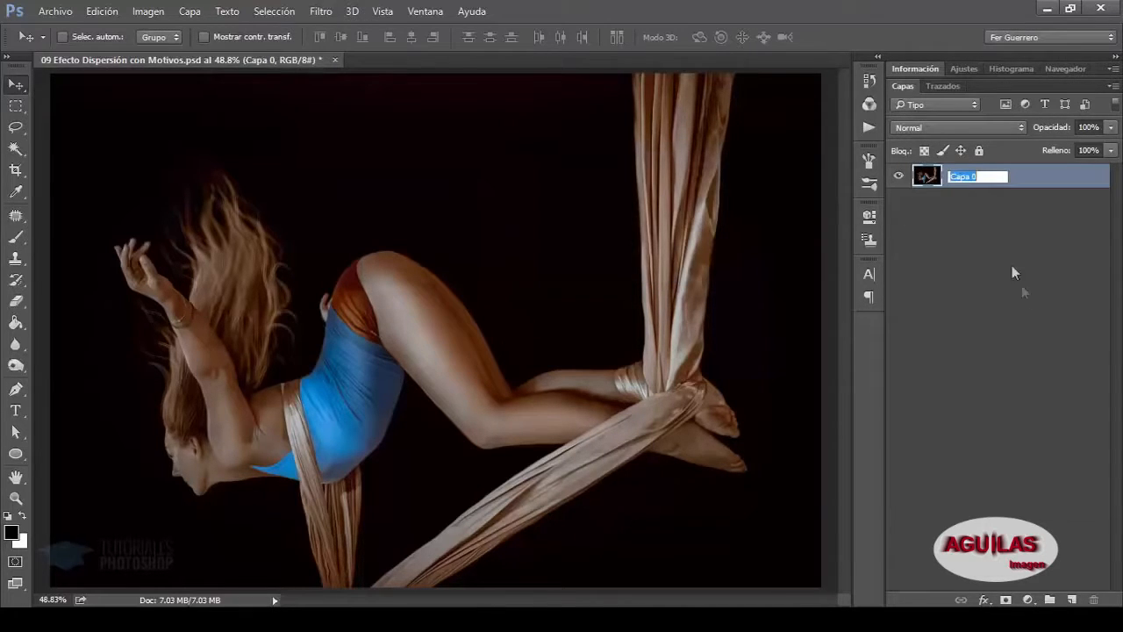
text(capa base)
key(Return)
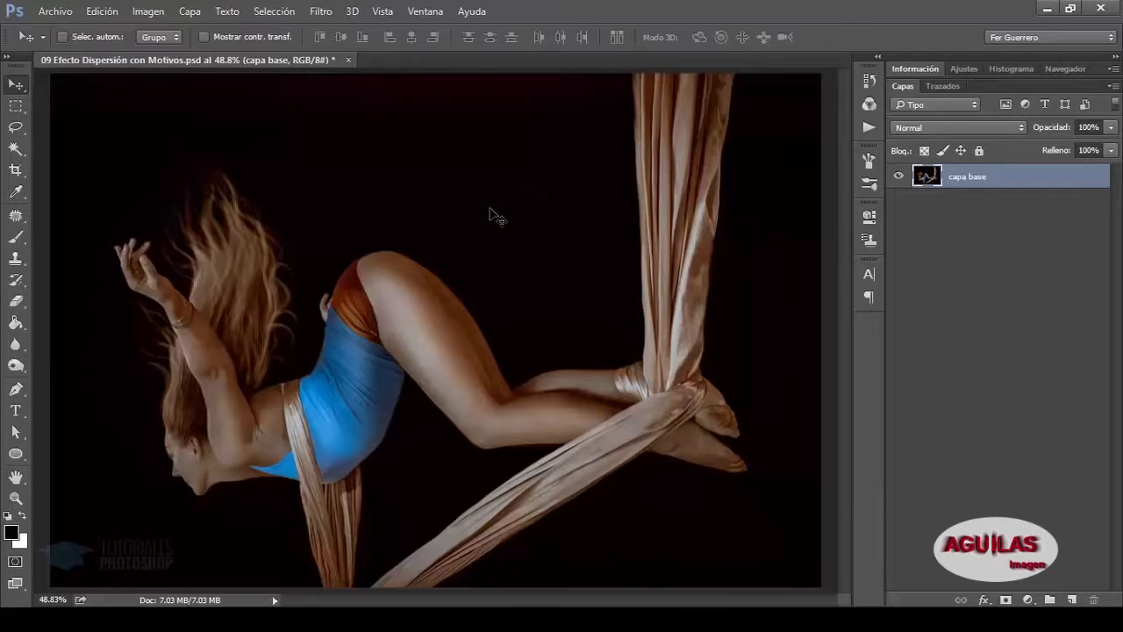
Create a new blank document 60 by 60 pixels with a white background.
key(ctrl+n)
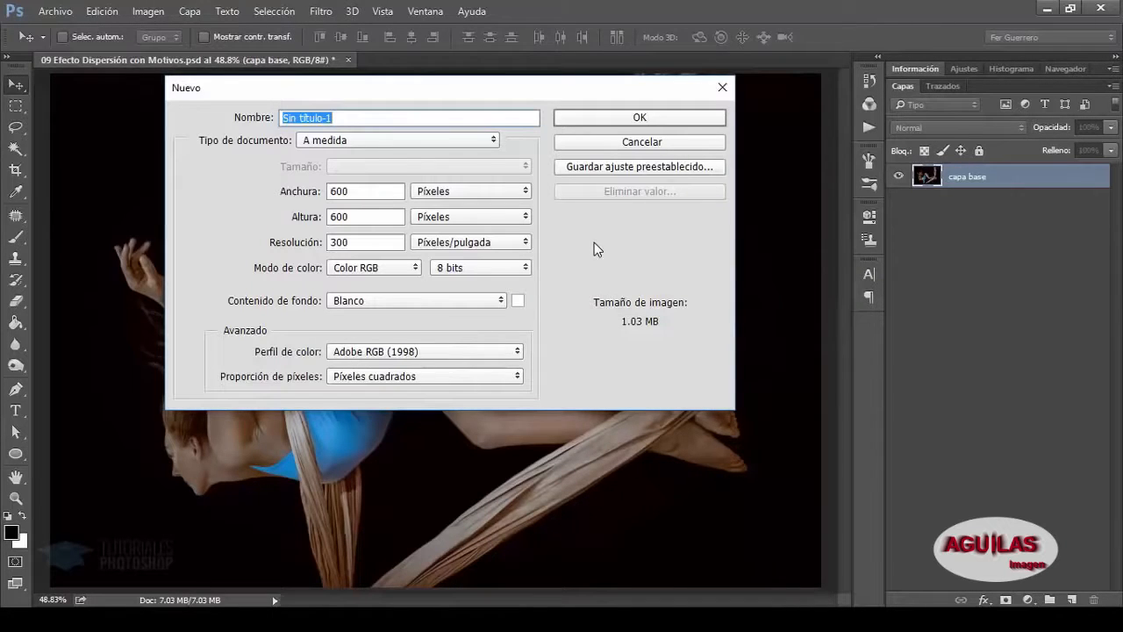
drag(363, 191, 307, 193)
text(60)
key(Tab)
text(60)
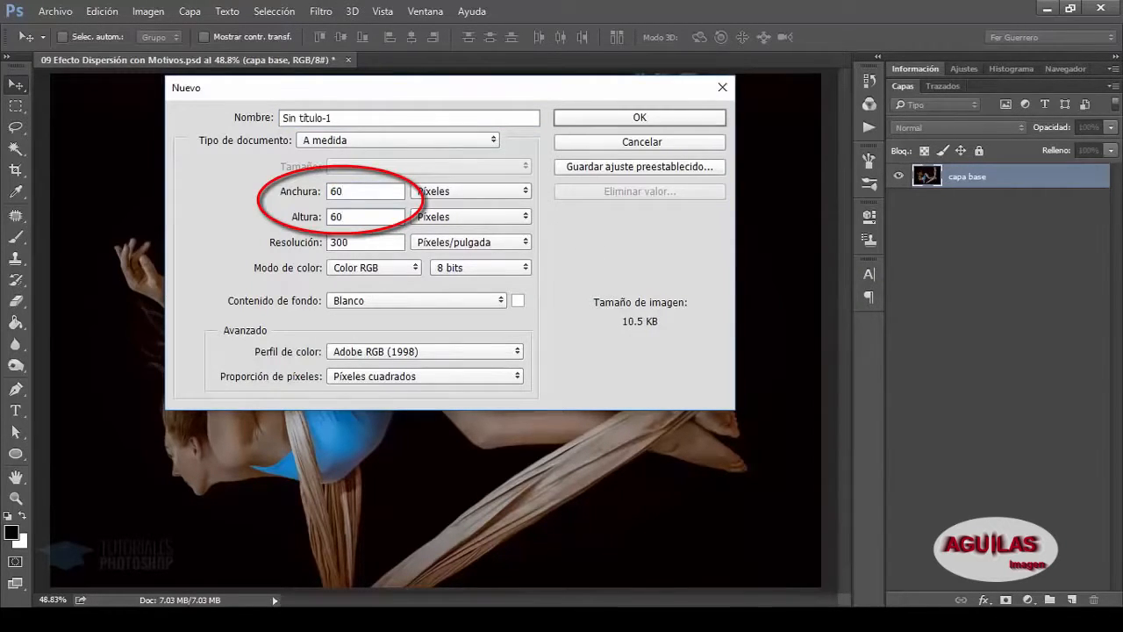
click(643, 118)
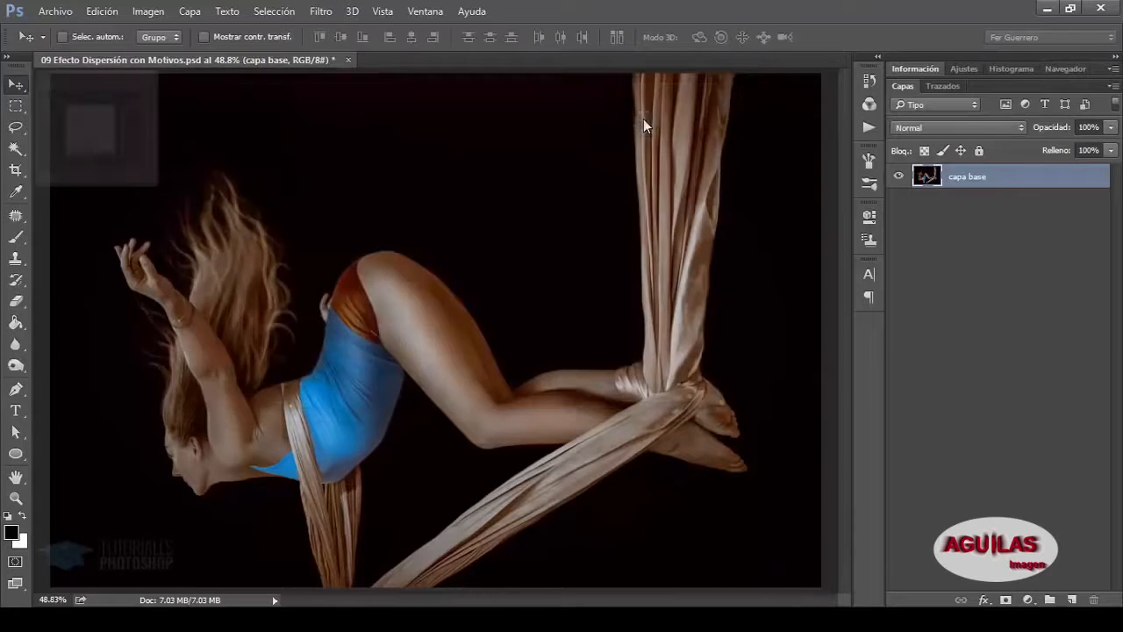
Place the new document's floating window over the middle of the photo and enlarge it at 300% zoom.
drag(59, 77, 434, 248)
key(ctrl)
key(ctrl+plus)
key(ctrl+plus)
drag(579, 430, 639, 460)
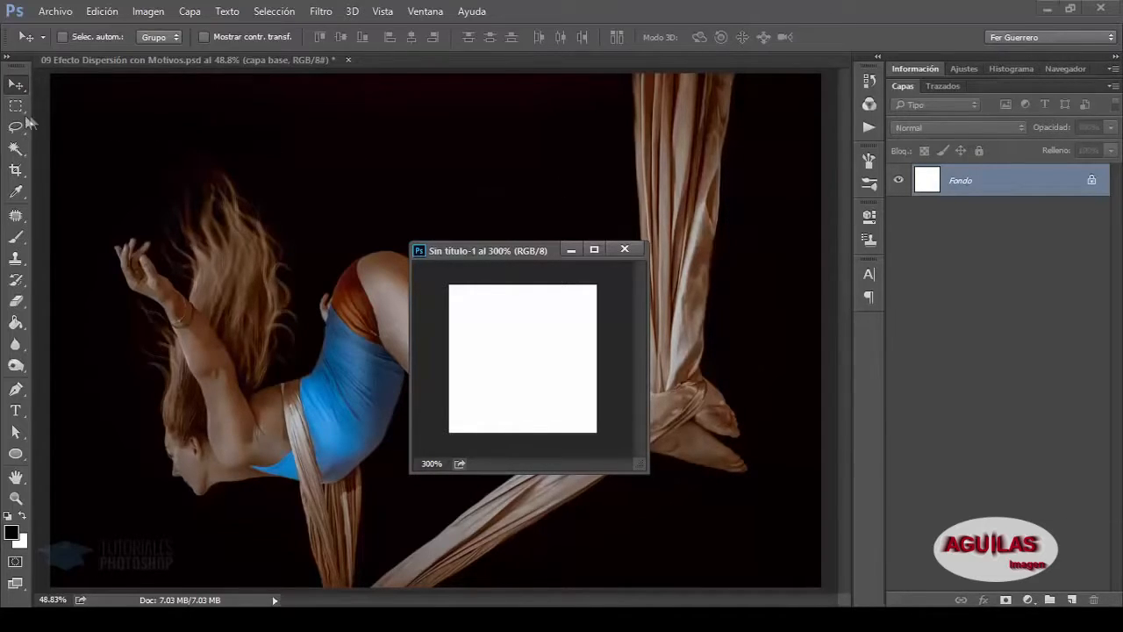
Activate the Ellipse tool in Forma (shape) mode.
click(16, 452)
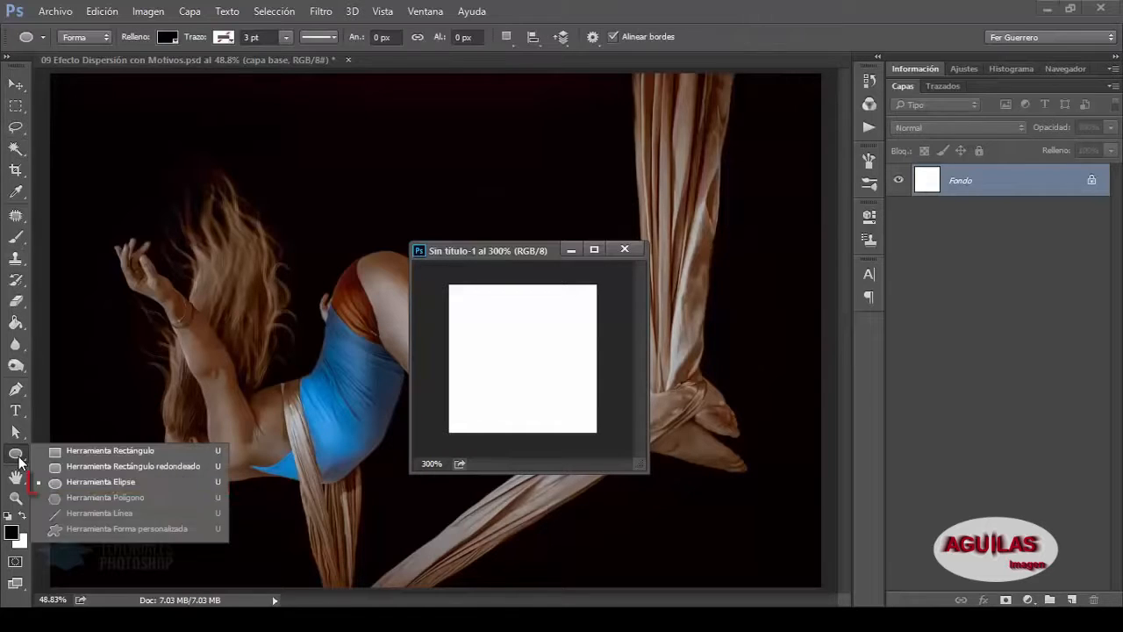
click(72, 482)
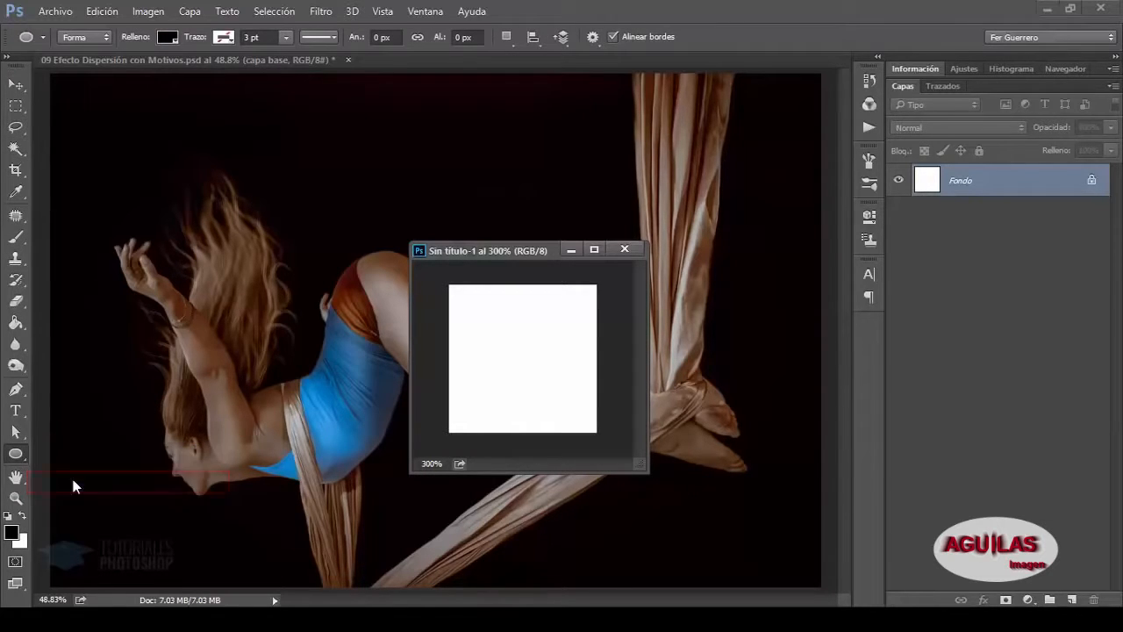
click(104, 38)
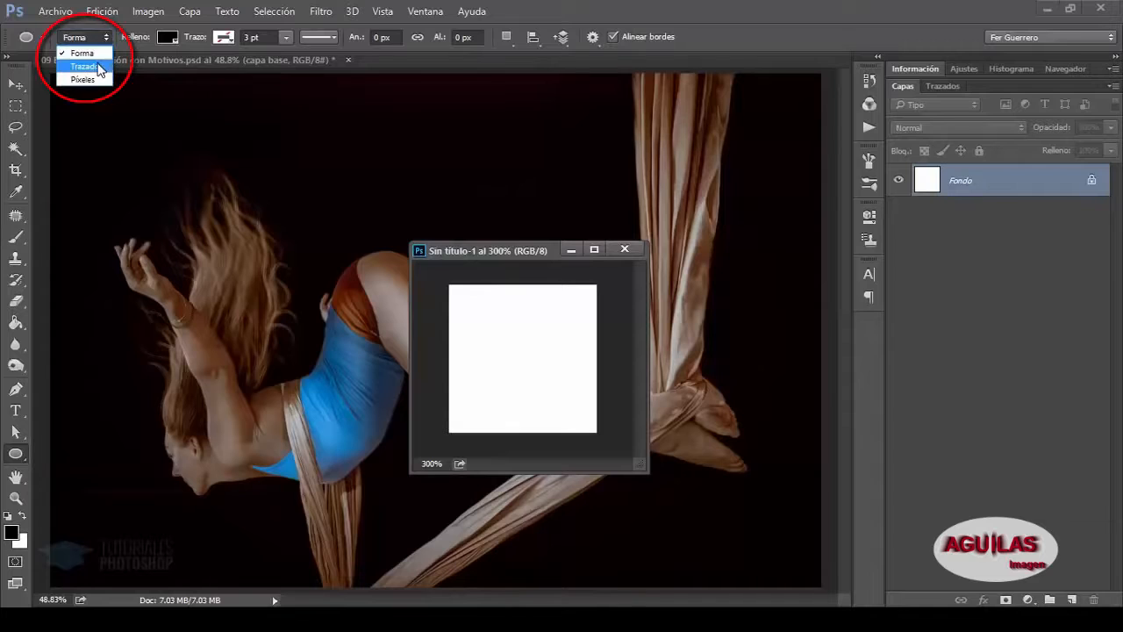
click(97, 53)
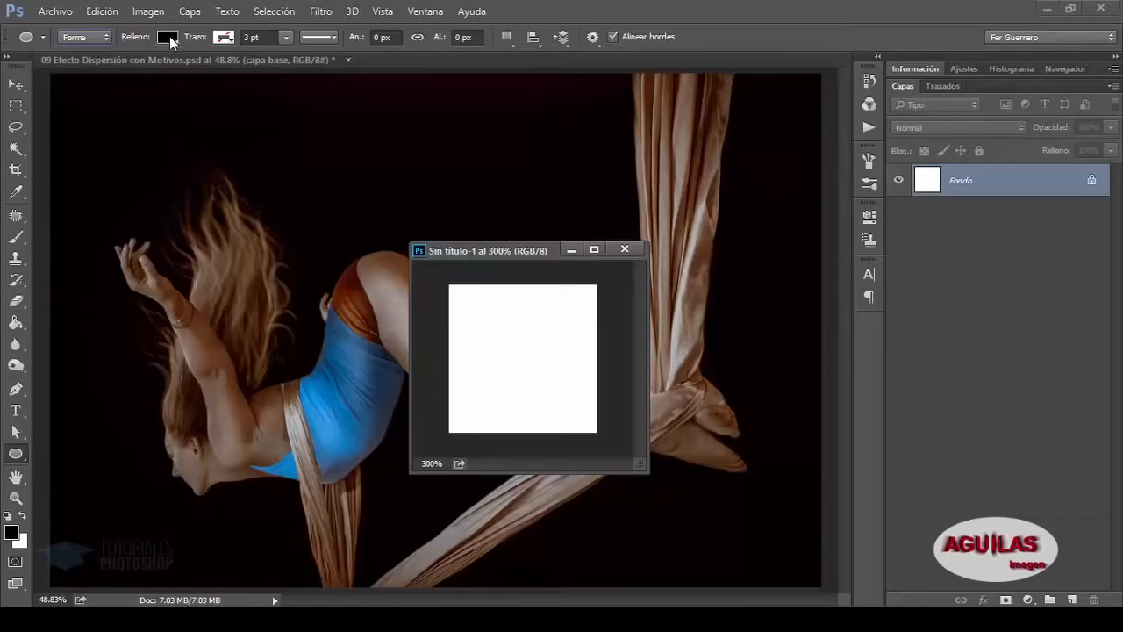
Configure the ellipse with a fixed size of 15 by 15 px drawn from the centre, and turn off Alinear bordes.
click(592, 39)
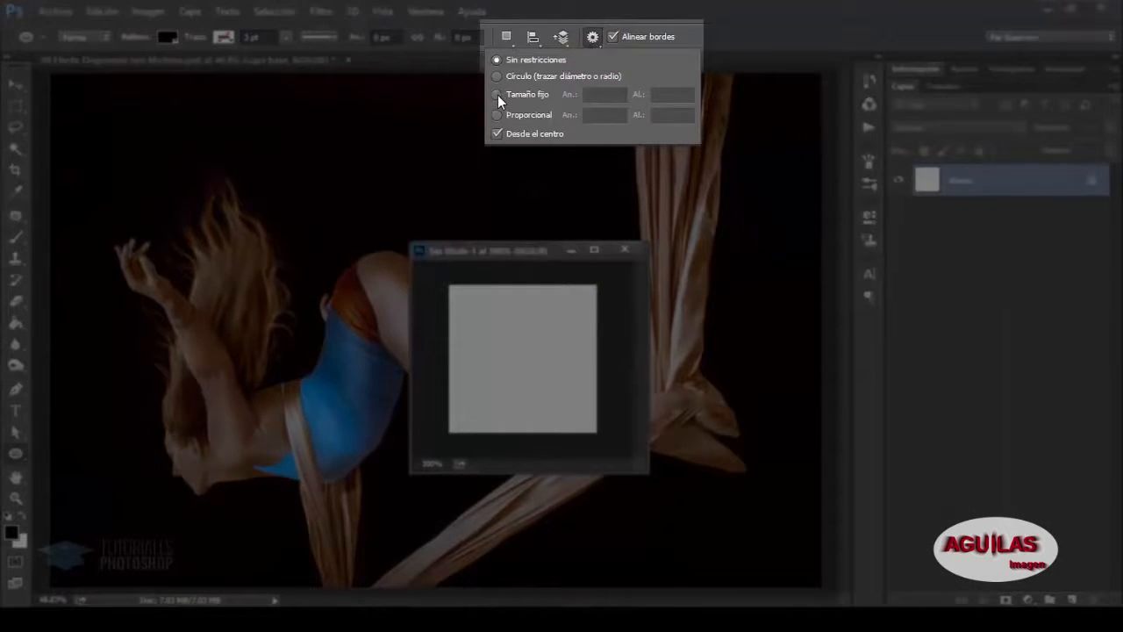
click(497, 95)
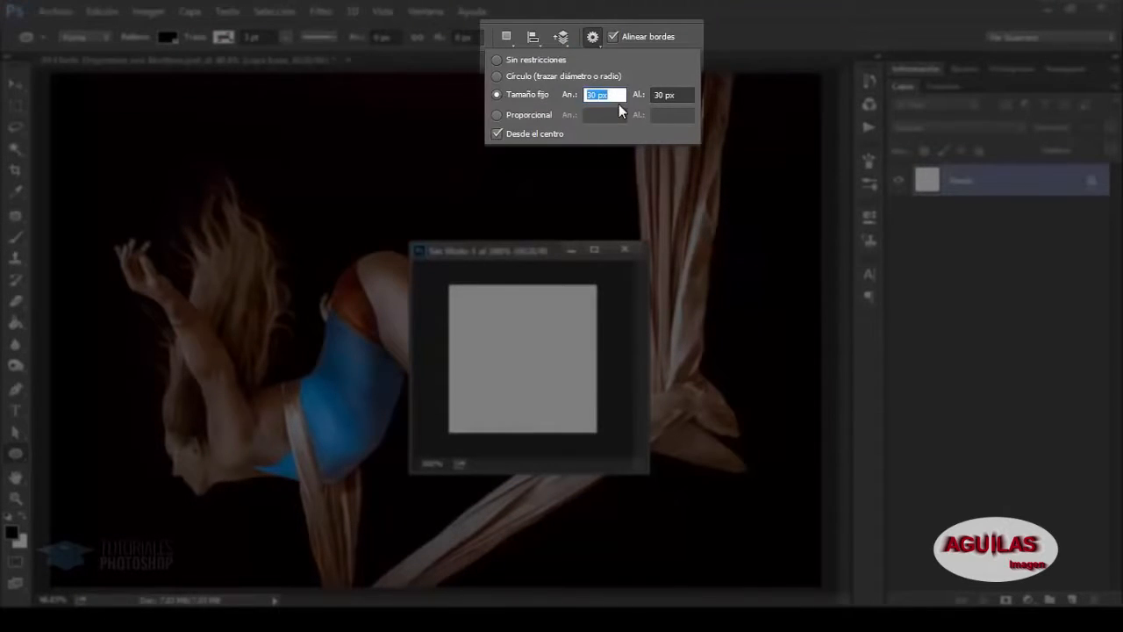
text(15)
key(Tab)
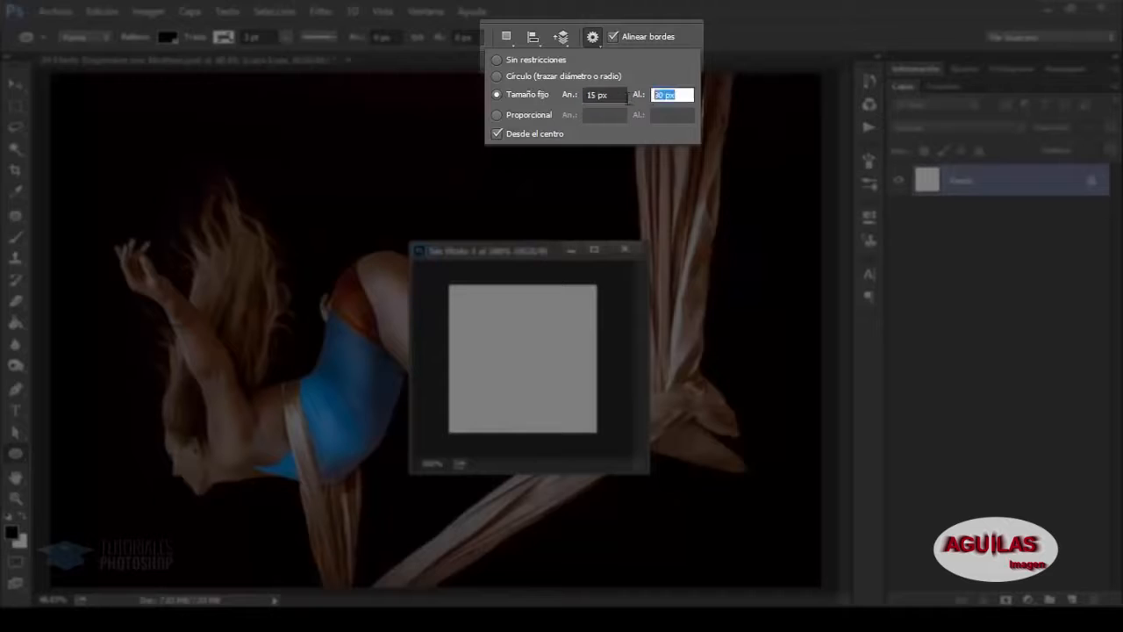
text(15)
click(524, 137)
click(497, 134)
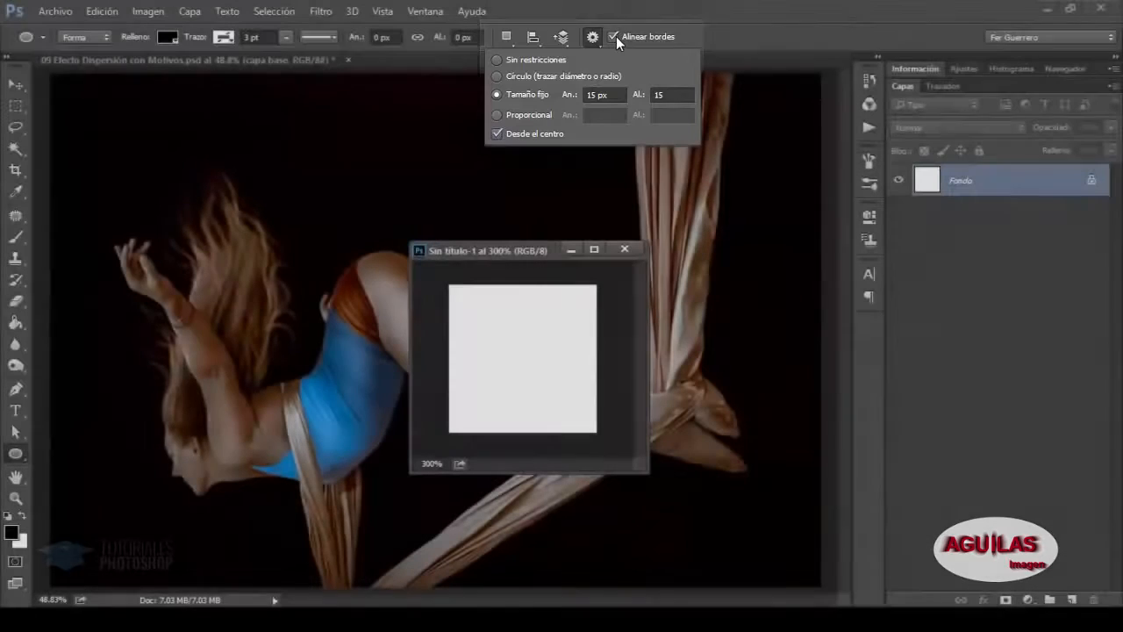
click(612, 36)
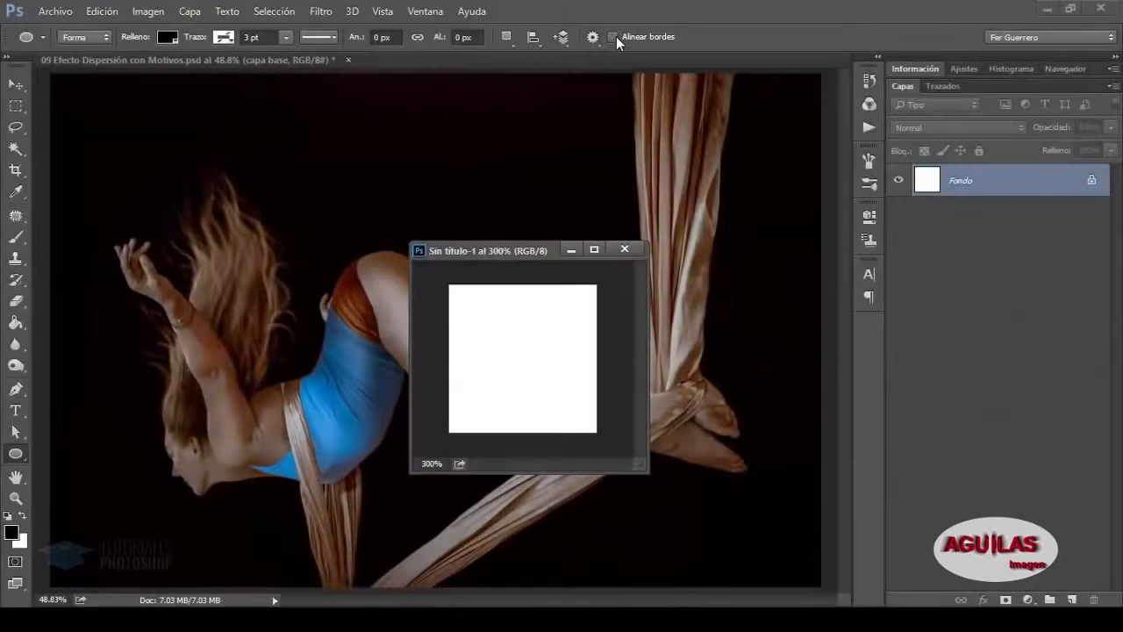
Place the black circle at the centre of the small canvas and hide the white Fondo layer.
click(524, 359)
key(Return)
click(822, 203)
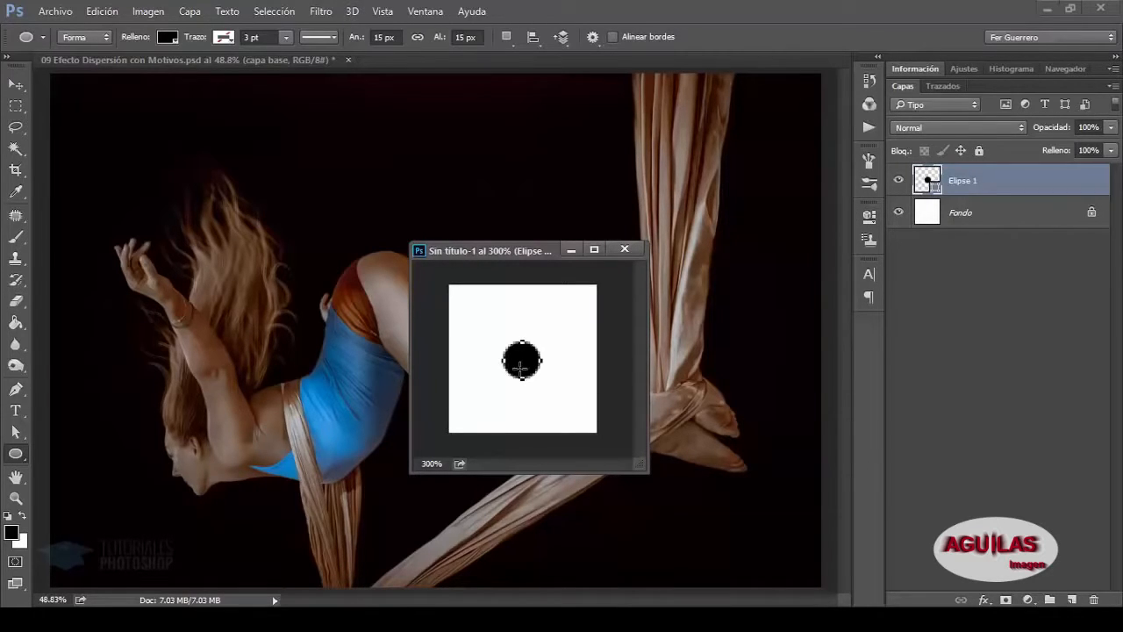
click(898, 212)
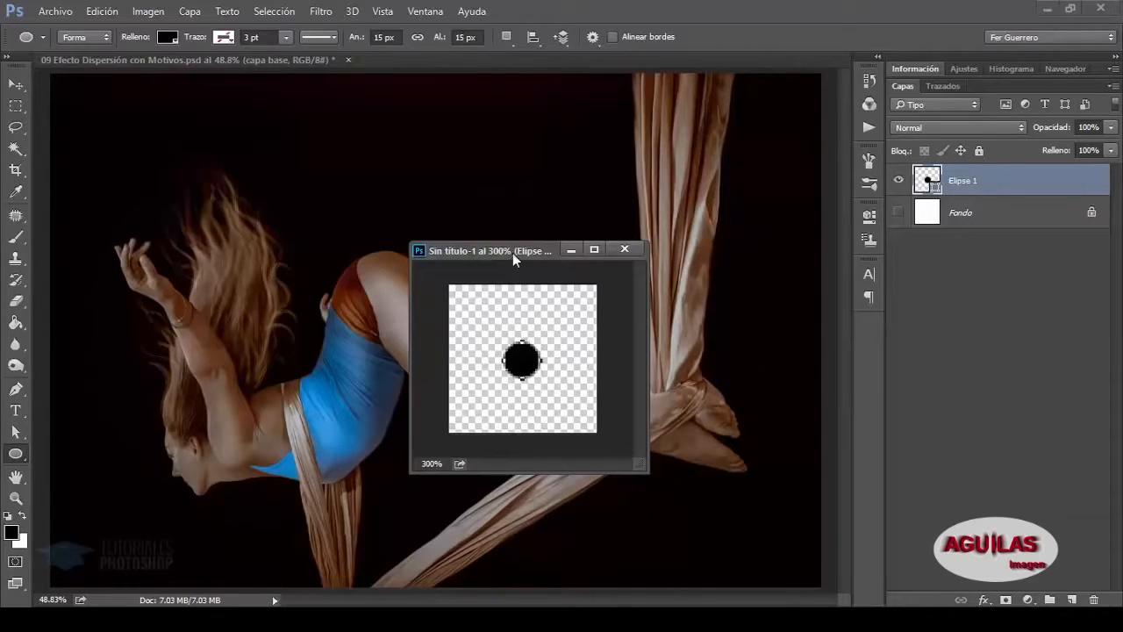
drag(512, 252, 513, 251)
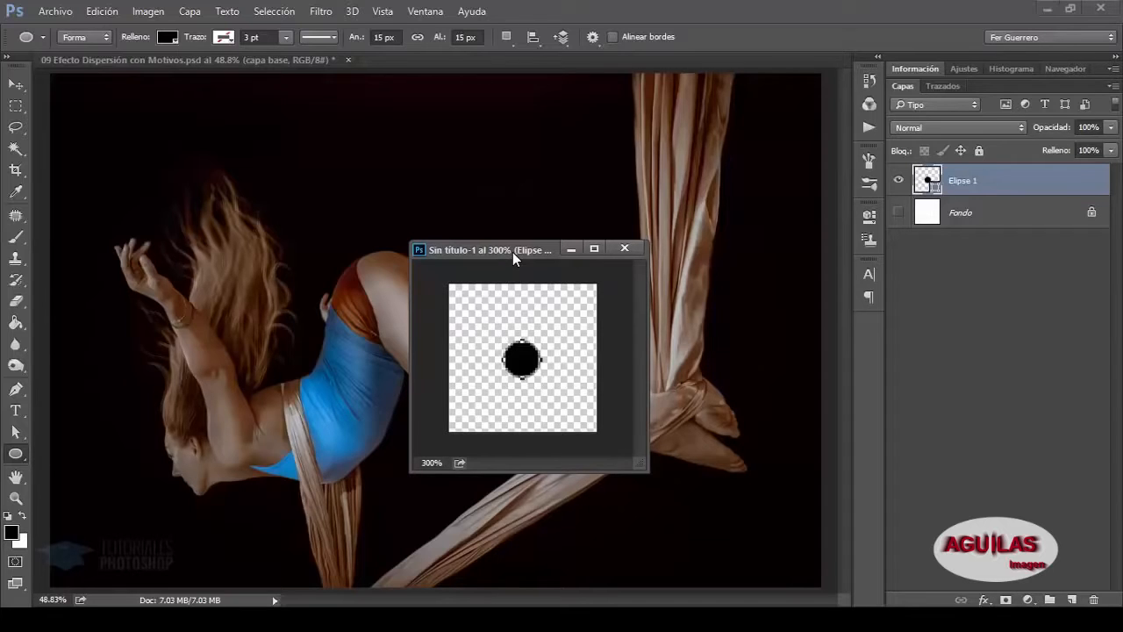
Define the circle on its transparent canvas as a pattern named "patron circular".
click(102, 11)
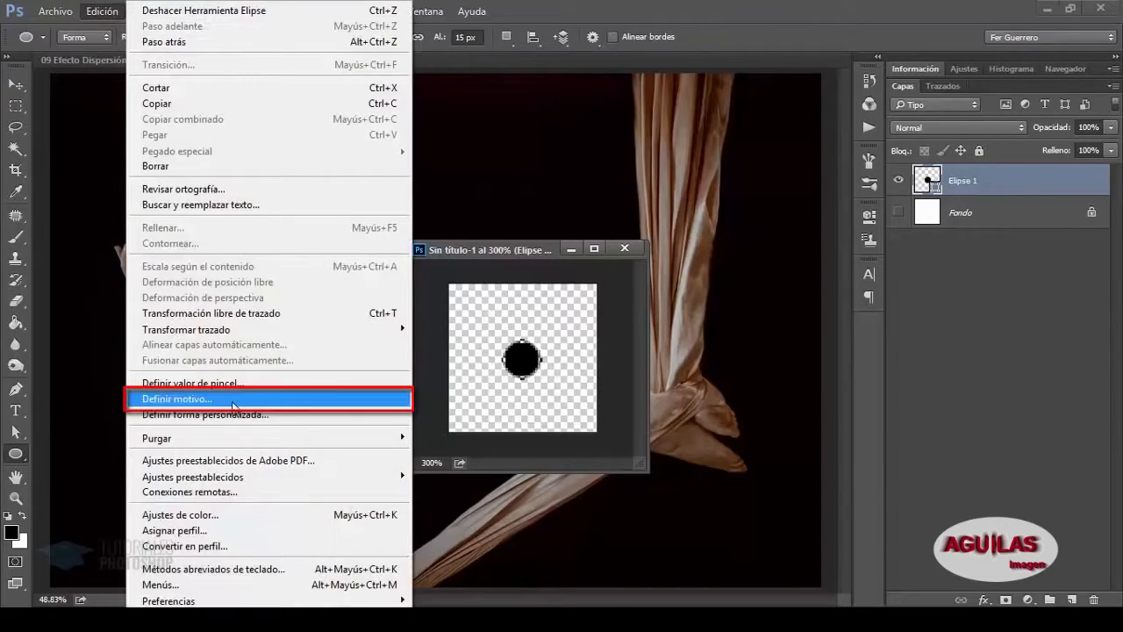
click(233, 399)
key(BackSpace)
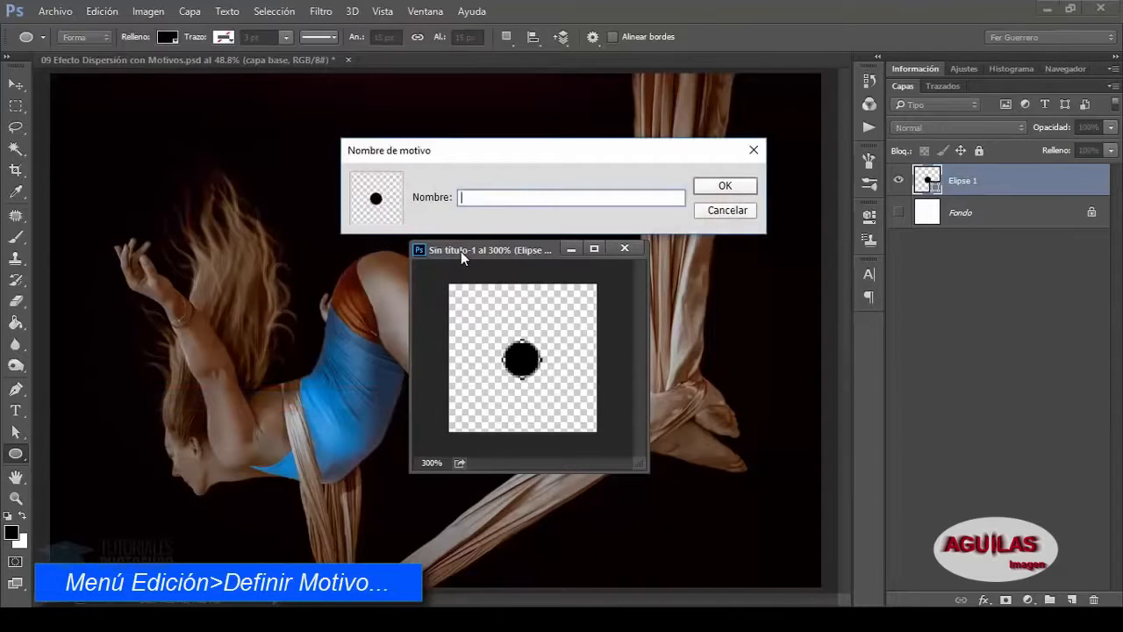
text(patron circular)
key(Return)
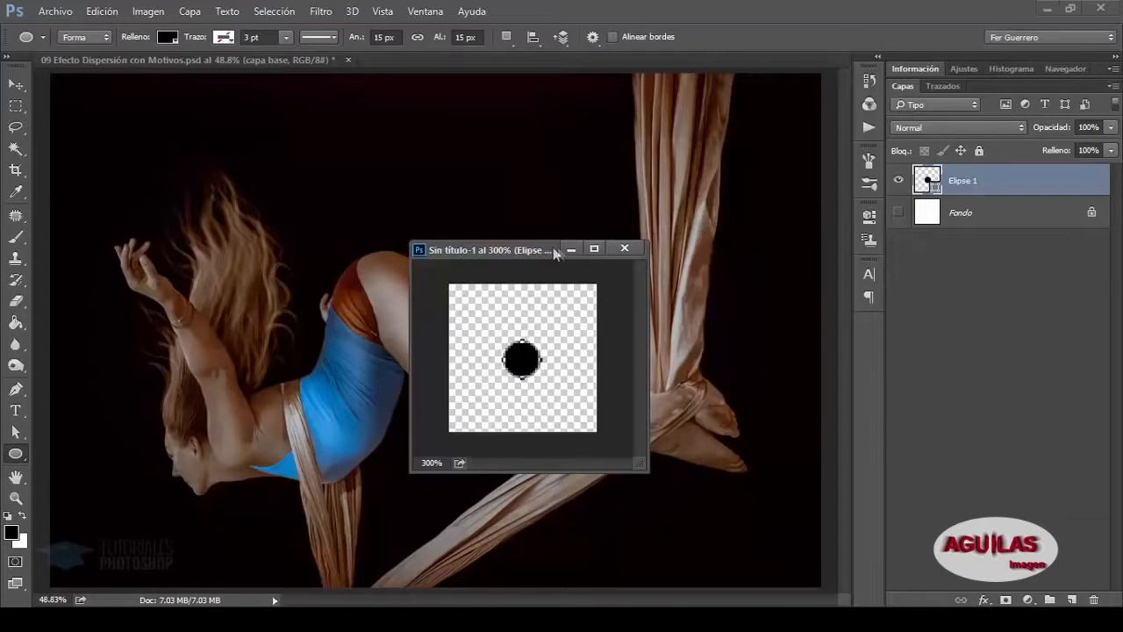
Close the small pattern document without saving it and switch to the Move tool in the photo document.
click(626, 248)
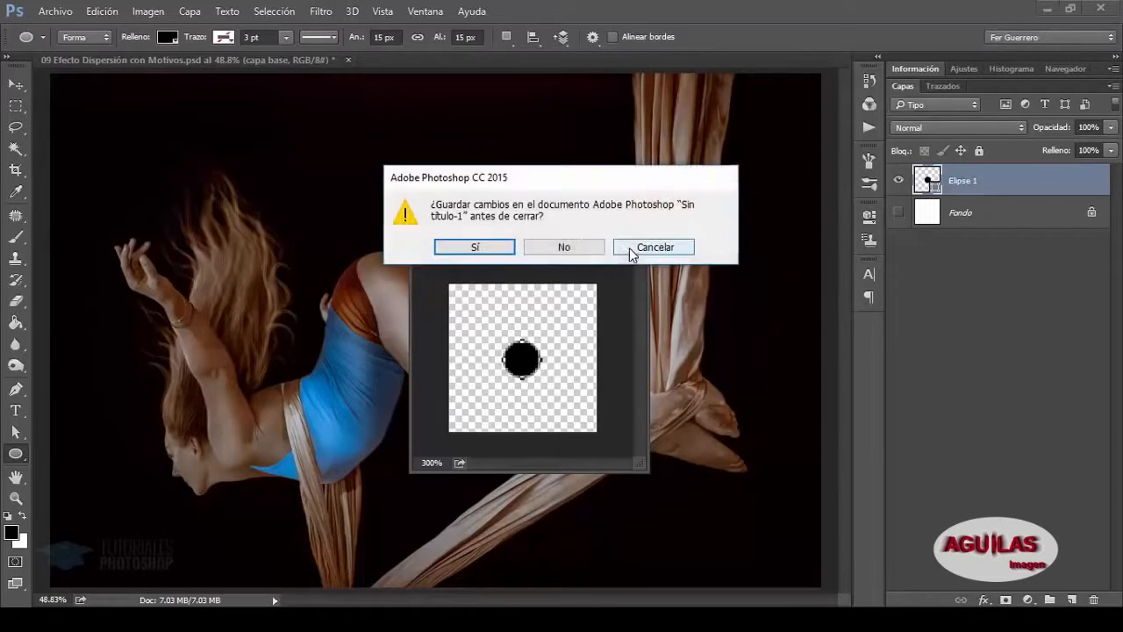
click(573, 245)
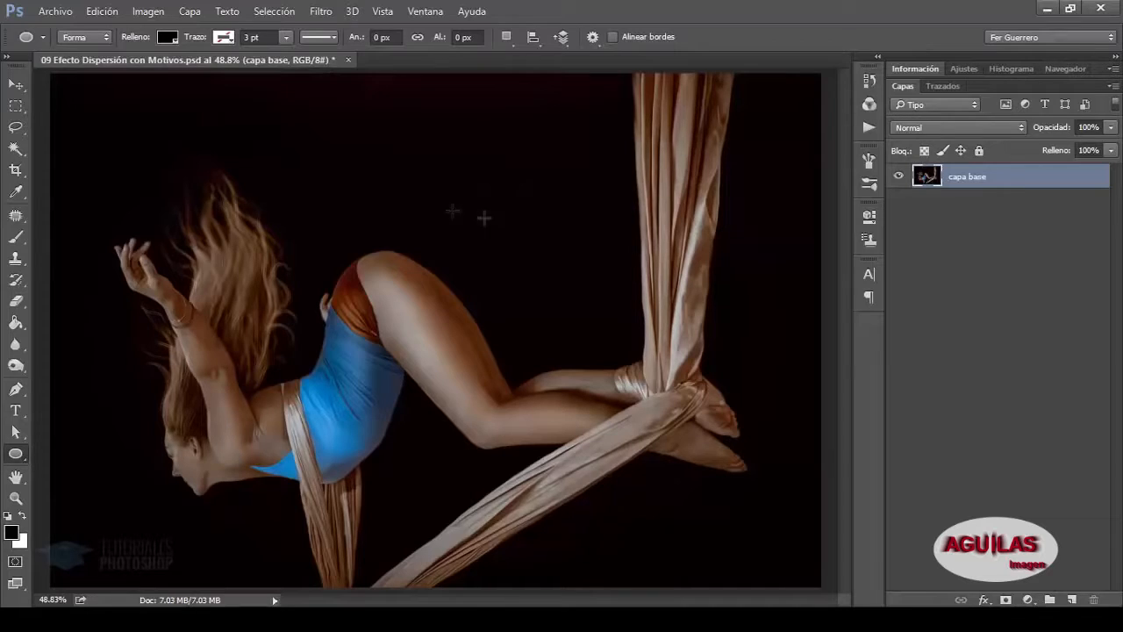
click(16, 84)
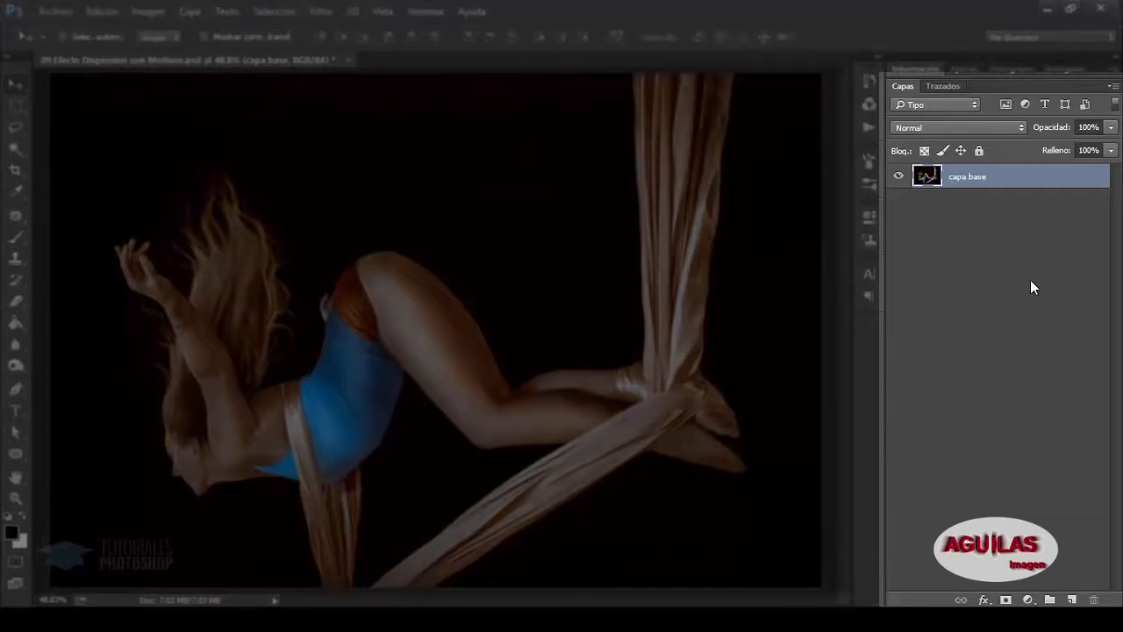
Add a new empty layer above "capa base" and name it "areas".
click(1074, 599)
double_click(962, 181)
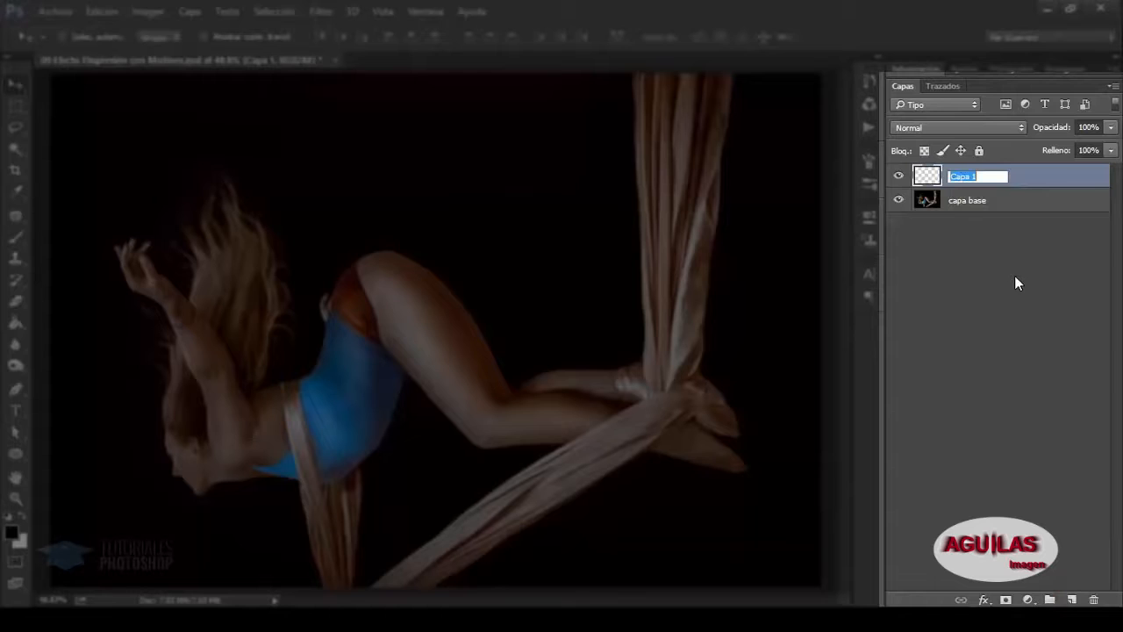
text(araes)
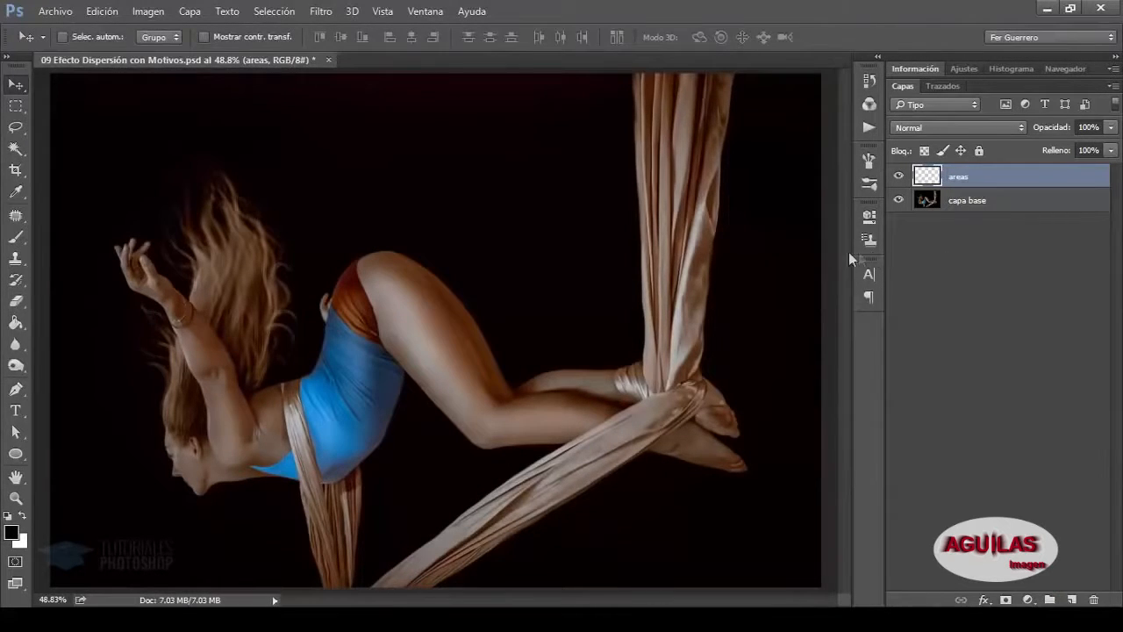
Activate the Brush tool and set the foreground colour to red (ed0000).
click(18, 238)
click(11, 532)
click(550, 151)
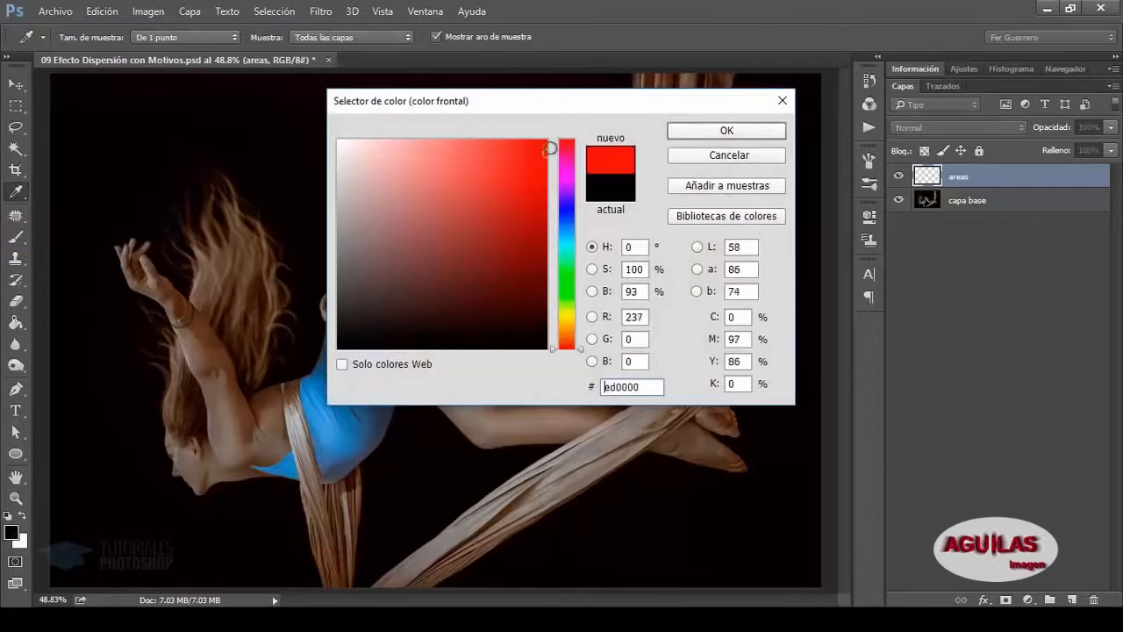
click(733, 131)
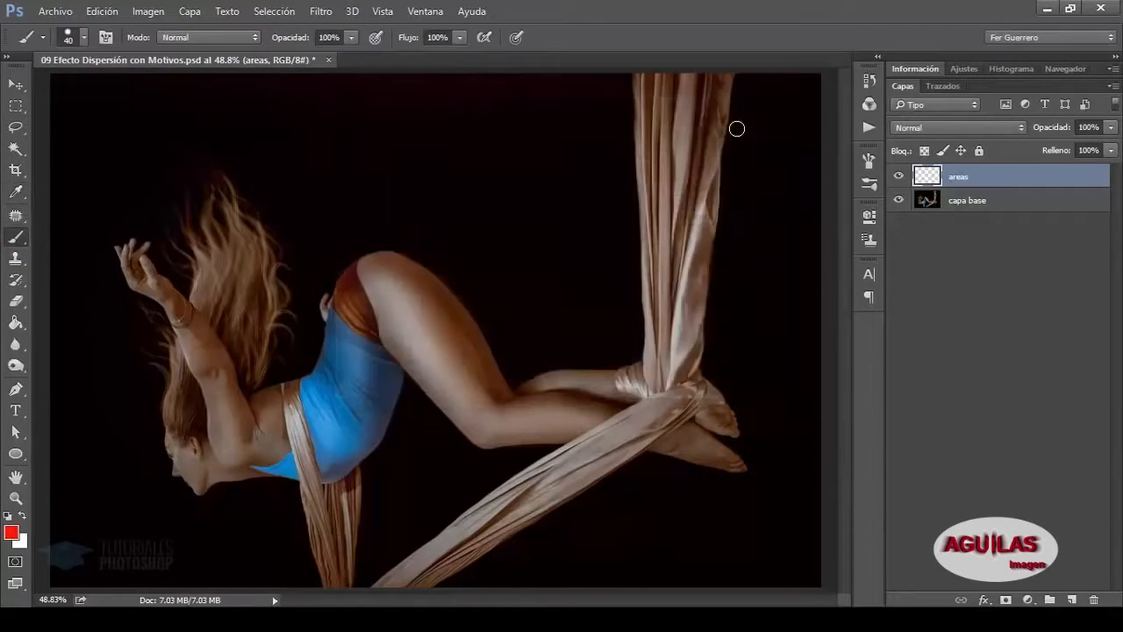
Paint solid red over the woman's raised hand and her hips on the "areas" layer, enlarging the brush to 97 px.
mouse_move(149, 292)
mouse_down()
mouse_move(136, 244)
mouse_move(140, 273)
mouse_move(147, 279)
mouse_move(147, 263)
mouse_move(164, 291)
mouse_up()
mouse_move(332, 312)
mouse_down()
mouse_move(328, 349)
mouse_move(353, 263)
mouse_move(405, 256)
mouse_move(397, 377)
mouse_move(332, 347)
mouse_up()
mouse_move(391, 271)
mouse_down()
mouse_move(430, 300)
mouse_move(382, 303)
mouse_move(387, 291)
mouse_move(378, 365)
mouse_move(423, 301)
mouse_up()
alt+right_click(384, 303)
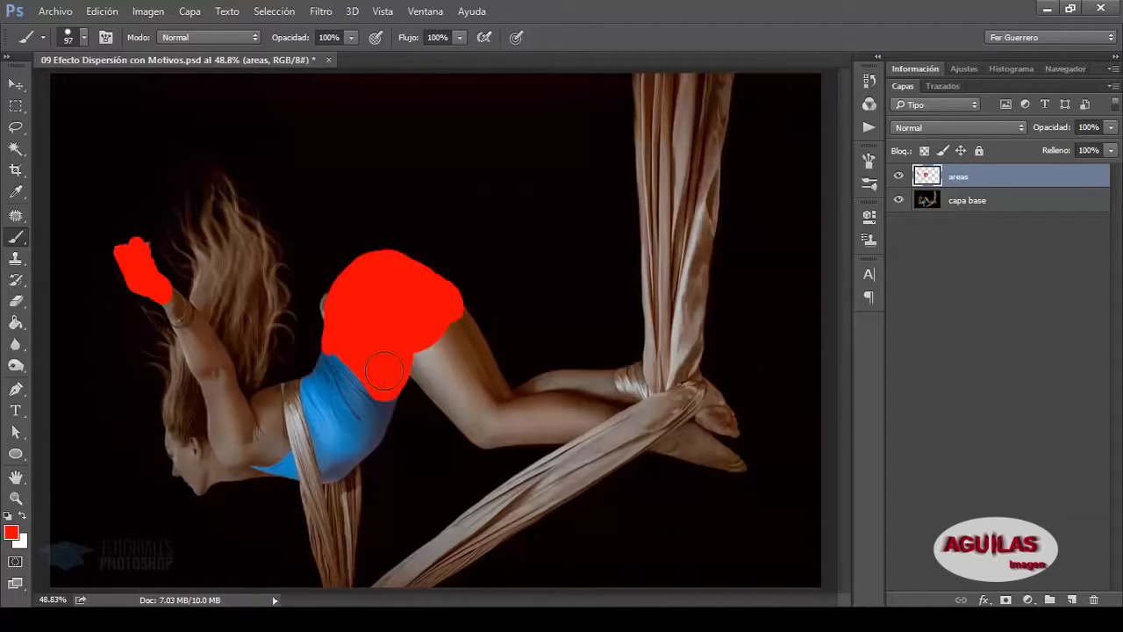
Paint solid red over the woman's face and over her feet with the wrapped fabric, using a brush reduced to 73 px.
alt+right_click(196, 446)
click(179, 436)
mouse_move(179, 437)
mouse_down()
mouse_move(187, 470)
mouse_move(206, 481)
mouse_move(178, 371)
mouse_move(188, 404)
mouse_up()
drag(651, 377, 737, 429)
mouse_move(679, 397)
mouse_down()
mouse_move(657, 420)
mouse_move(707, 451)
mouse_move(657, 349)
mouse_move(660, 325)
mouse_move(681, 330)
mouse_move(668, 354)
mouse_move(686, 336)
mouse_move(686, 380)
mouse_move(709, 400)
mouse_move(658, 389)
mouse_move(645, 372)
mouse_move(644, 401)
mouse_up()
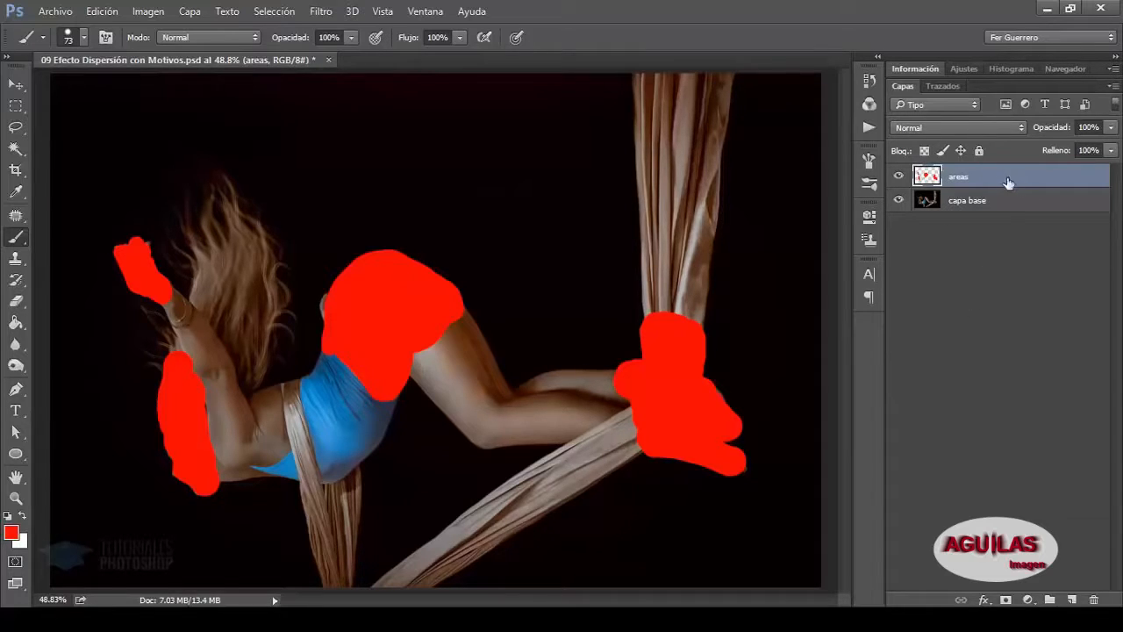
Load the "areas" layer's painted shapes as a selection and convert it into a work path, with the Paths panel floating over the canvas.
ctrl+click(927, 178)
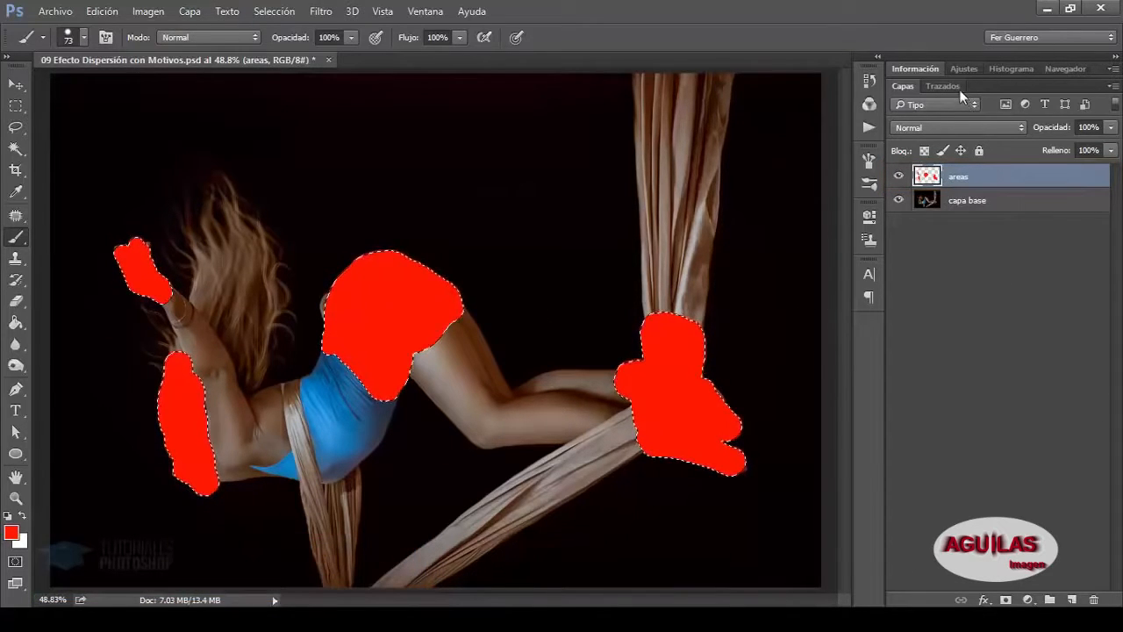
drag(951, 86, 608, 83)
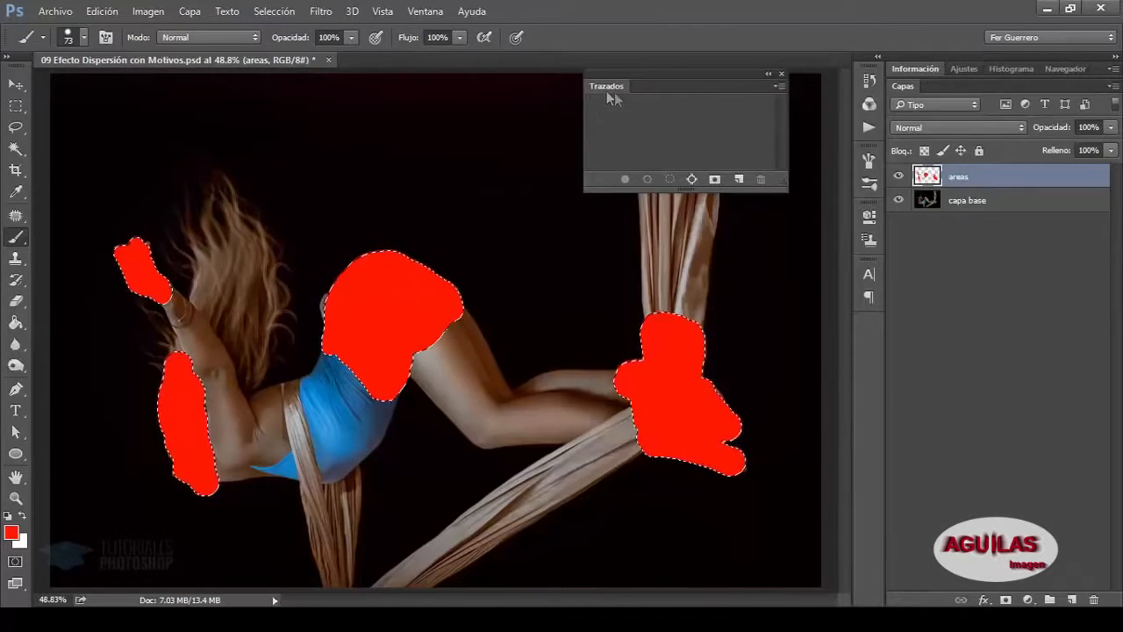
click(692, 179)
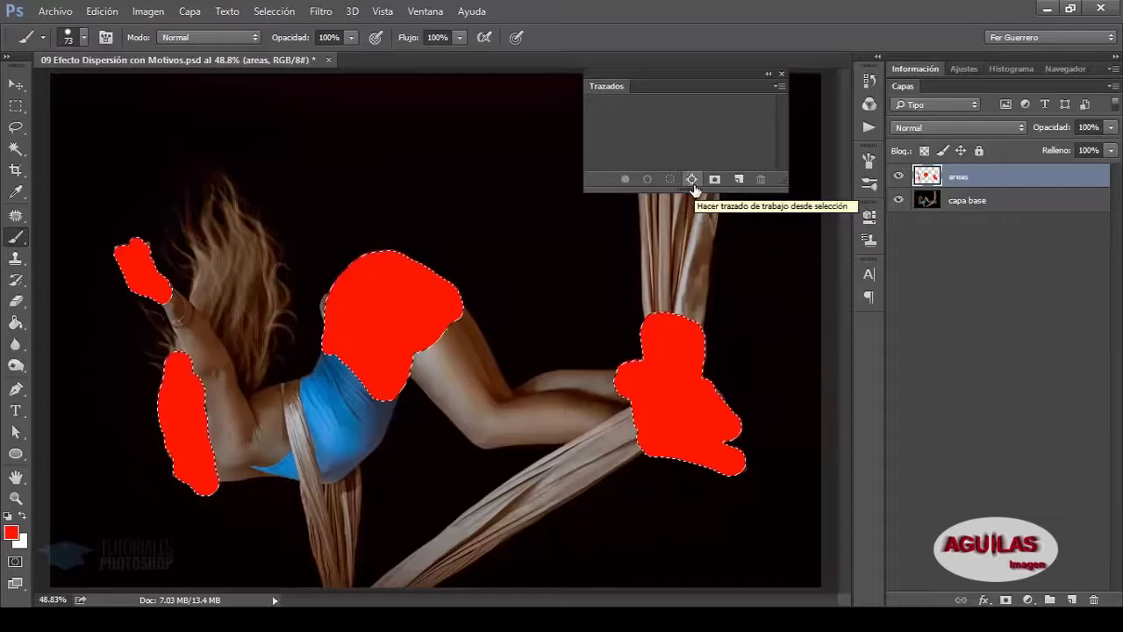
click(692, 179)
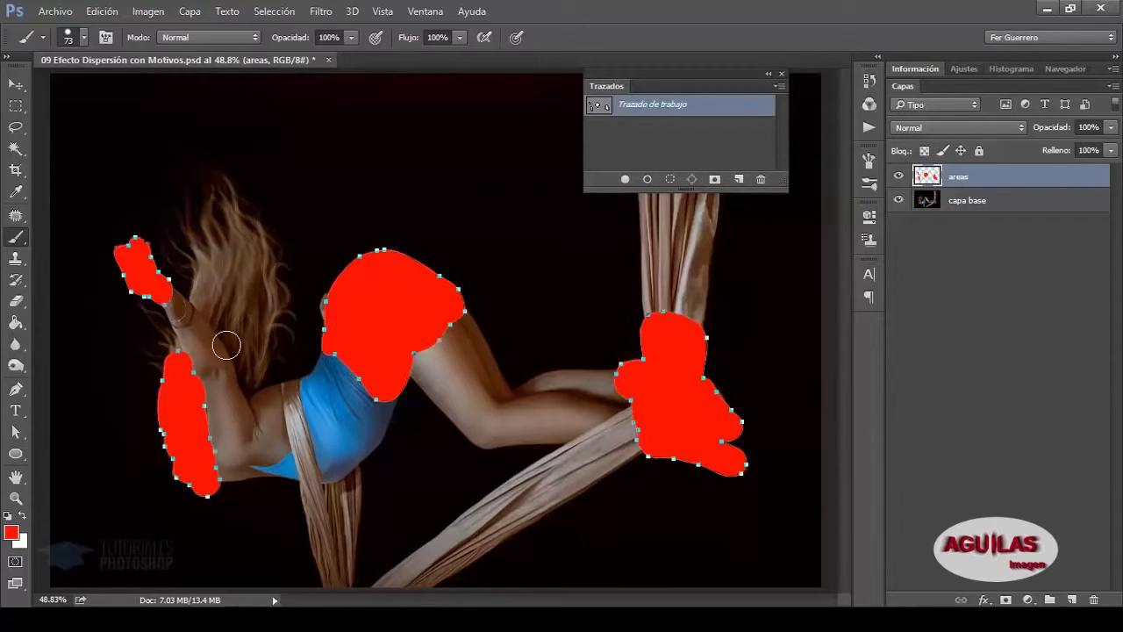
Hide the "areas" layer and add a new empty layer directly above "capa base", with the work path selected.
click(667, 144)
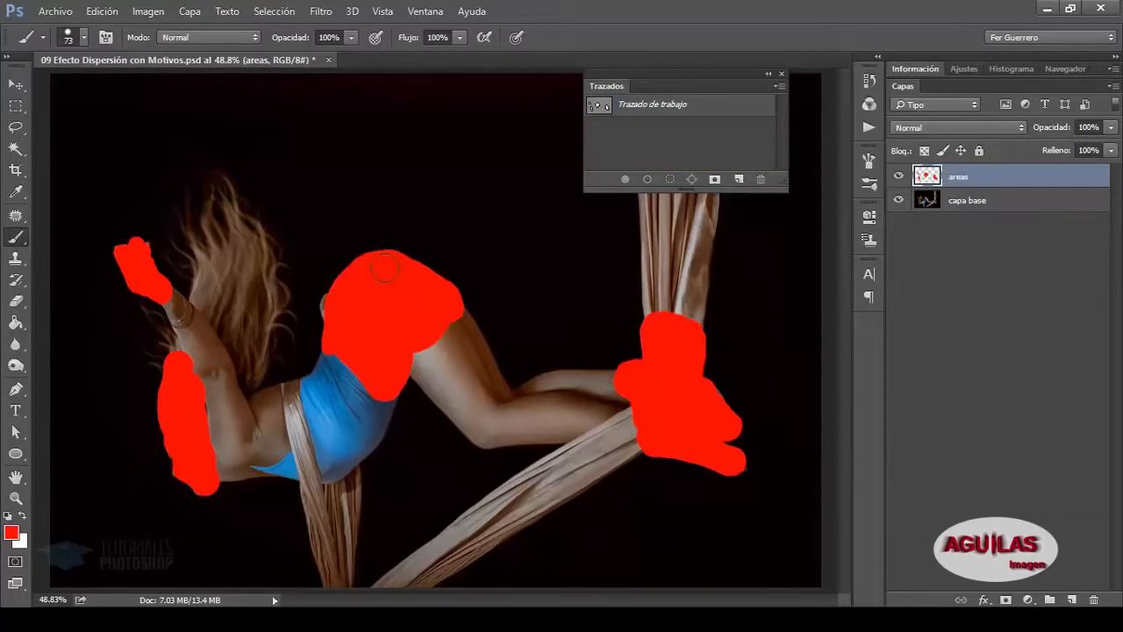
click(701, 114)
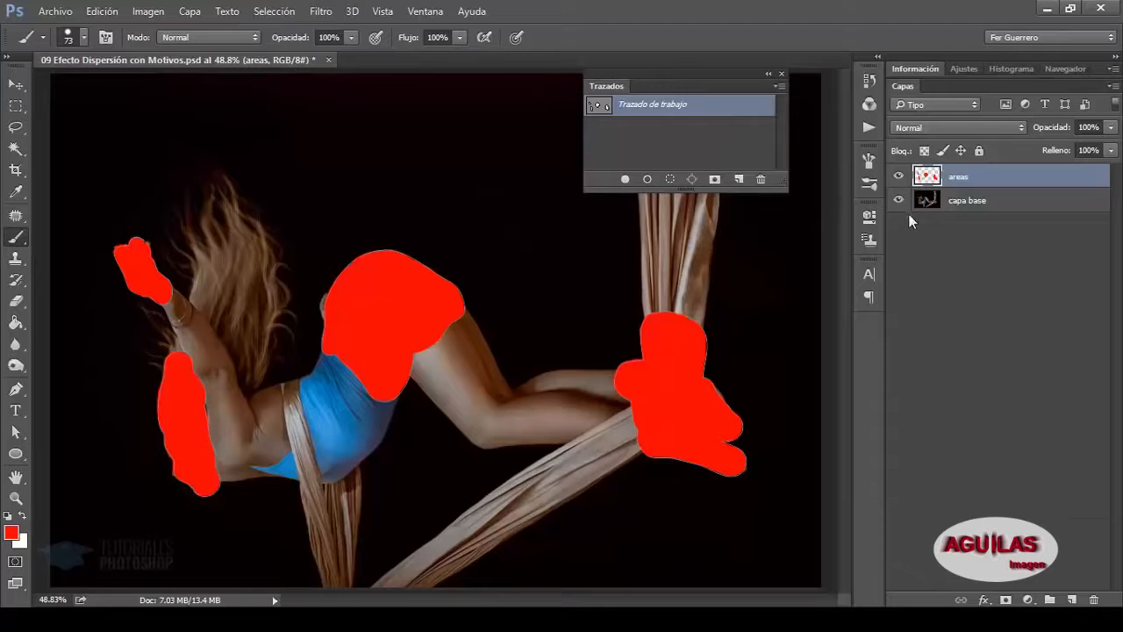
click(899, 179)
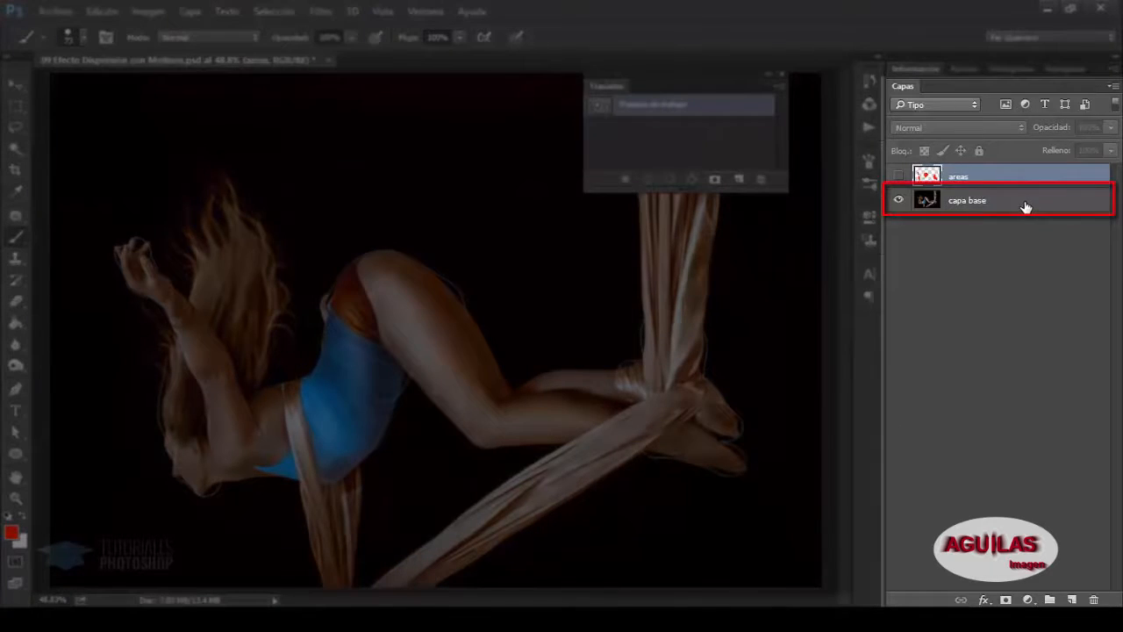
click(1022, 206)
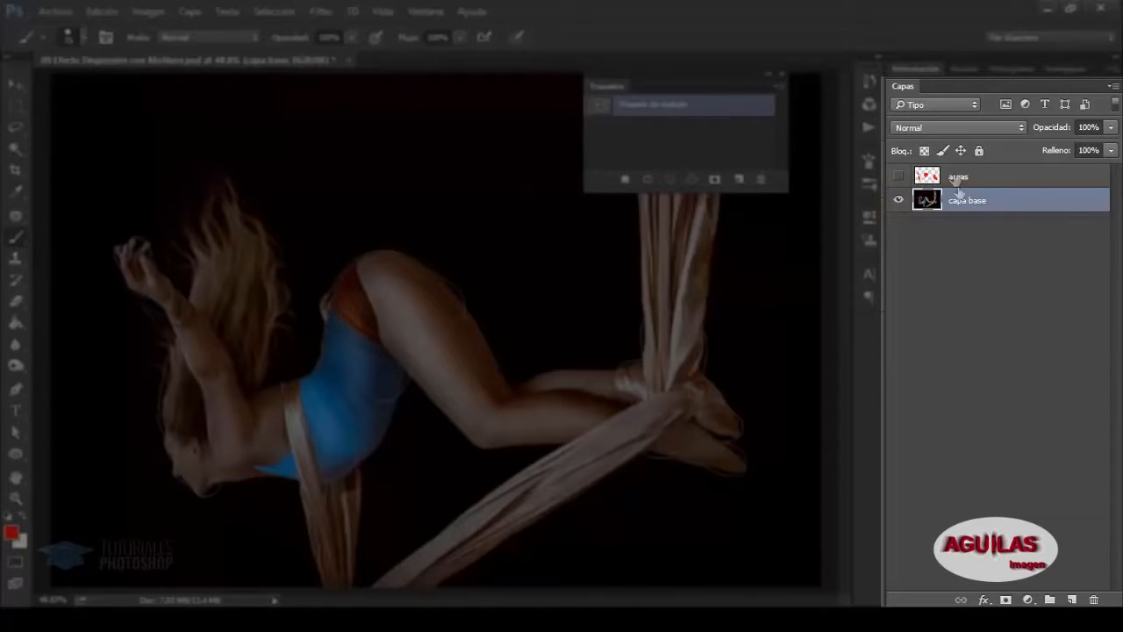
click(1072, 598)
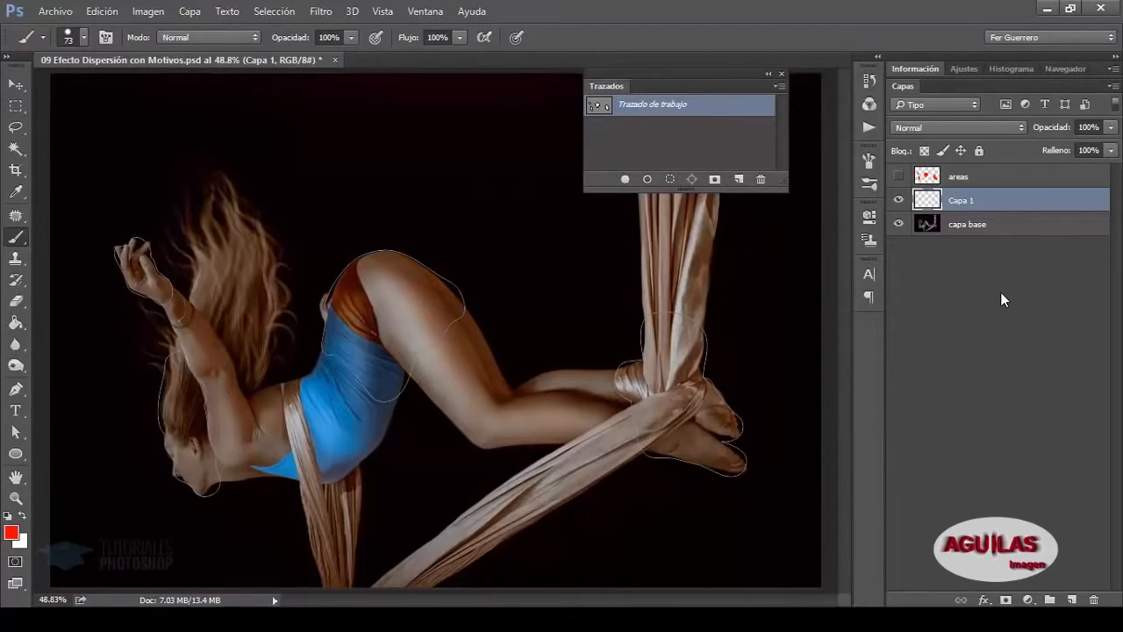
Fill the new layer with the custom circular pattern (Motivo), scripted as Relleno aleatorio, accepting the default random-fill settings.
key(shift+F5)
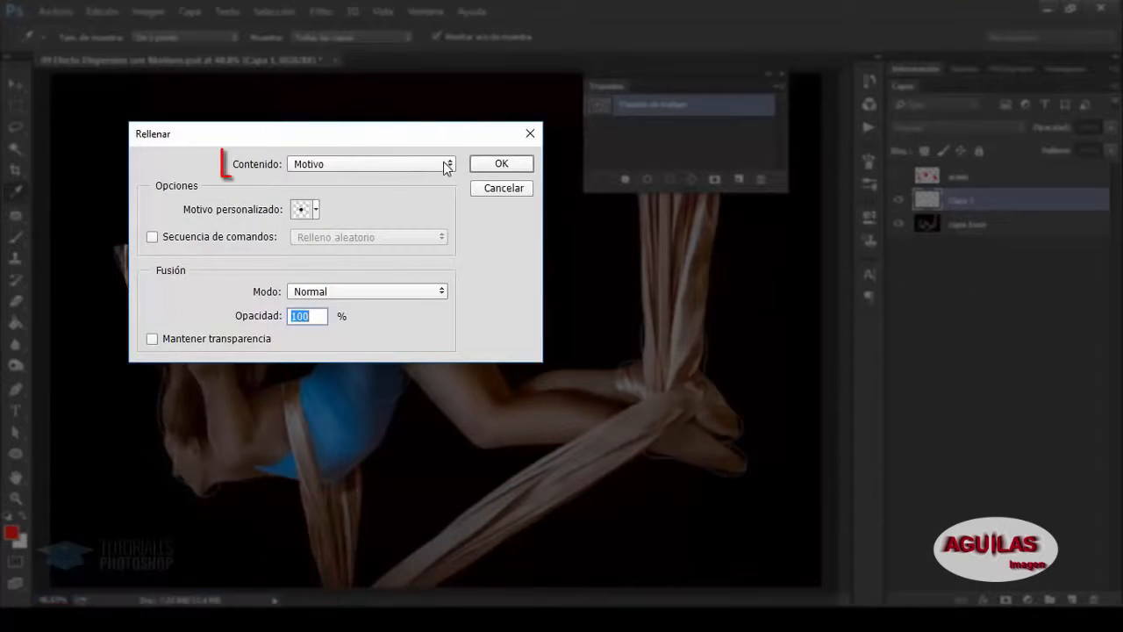
click(449, 164)
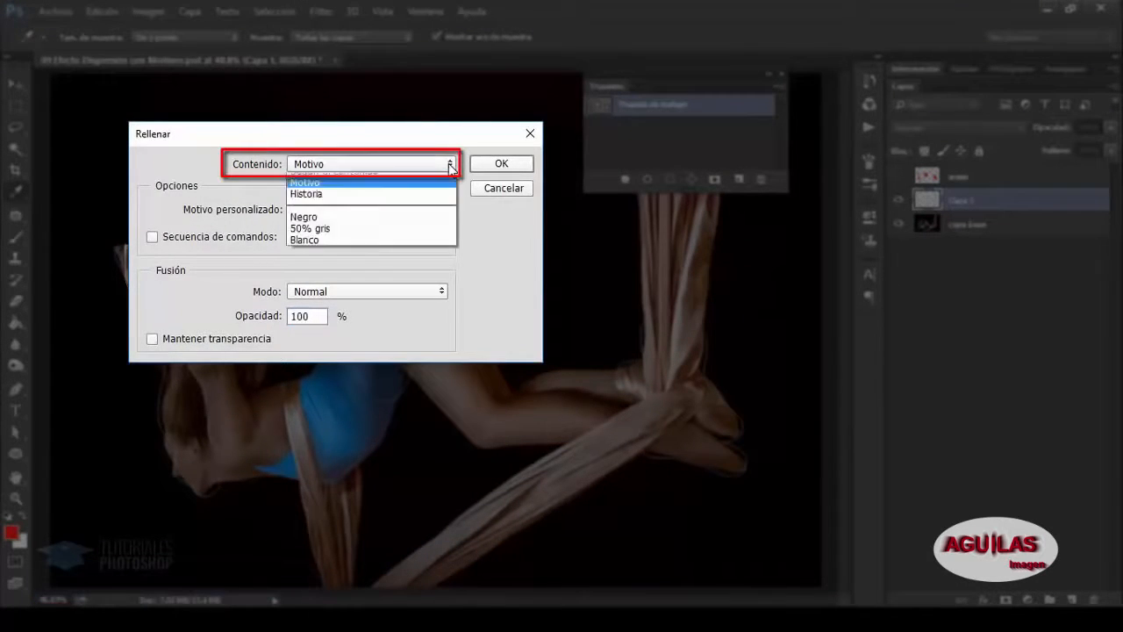
click(418, 238)
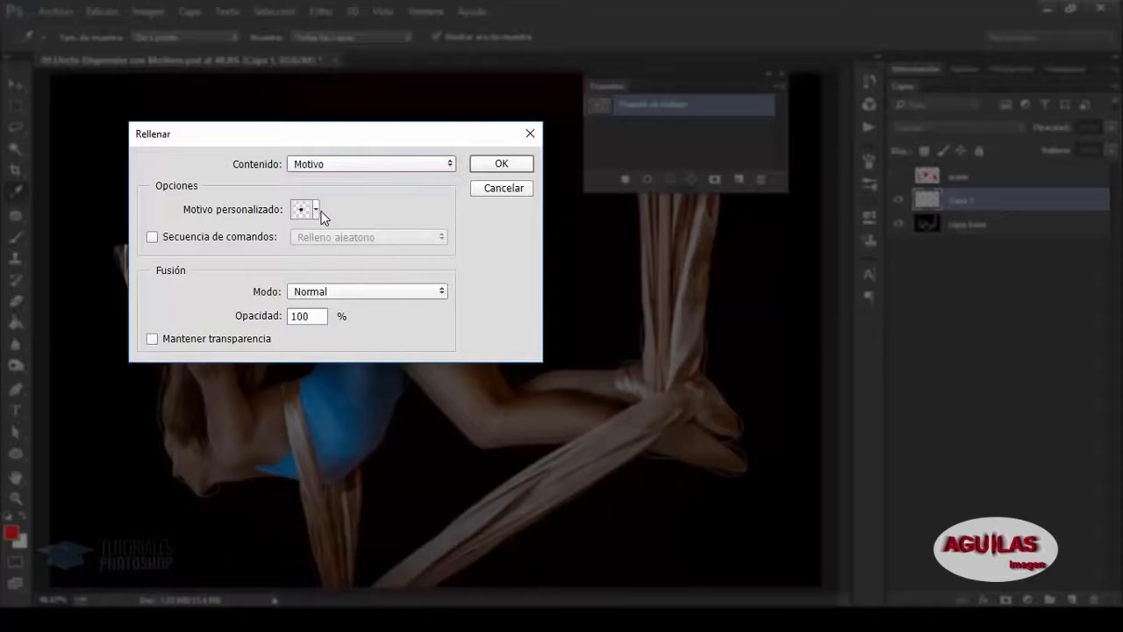
click(315, 209)
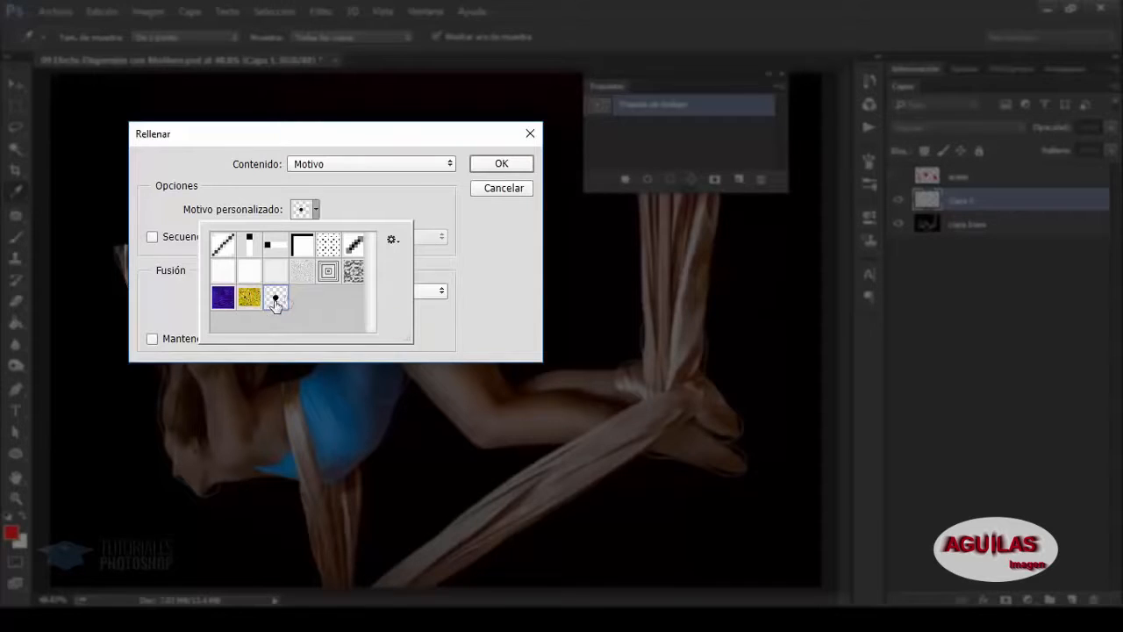
click(417, 183)
click(151, 237)
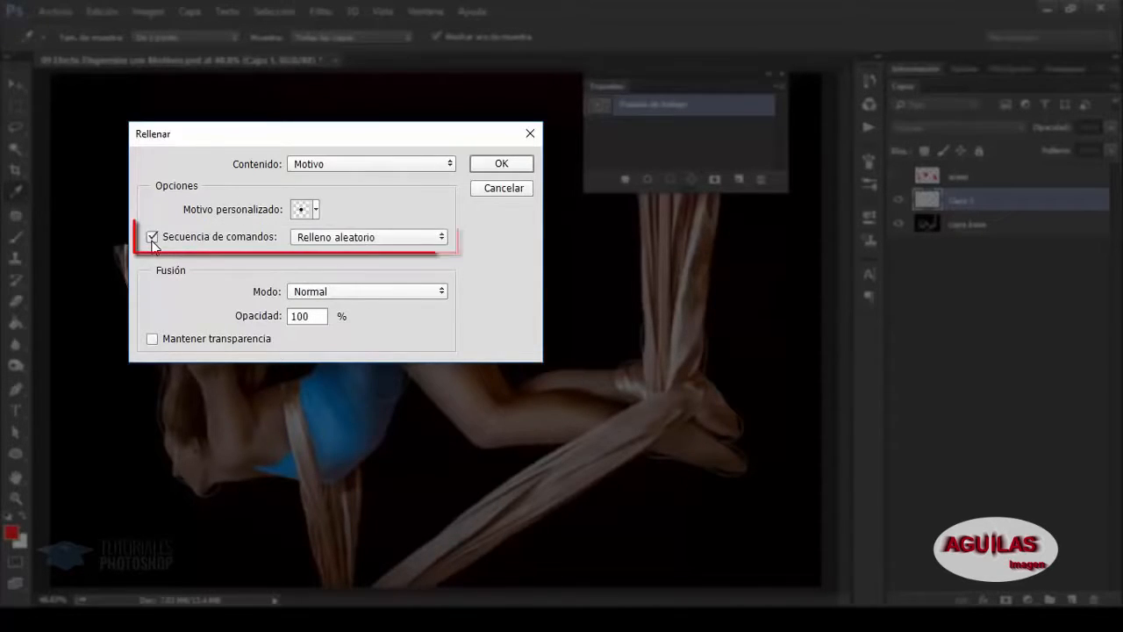
click(441, 236)
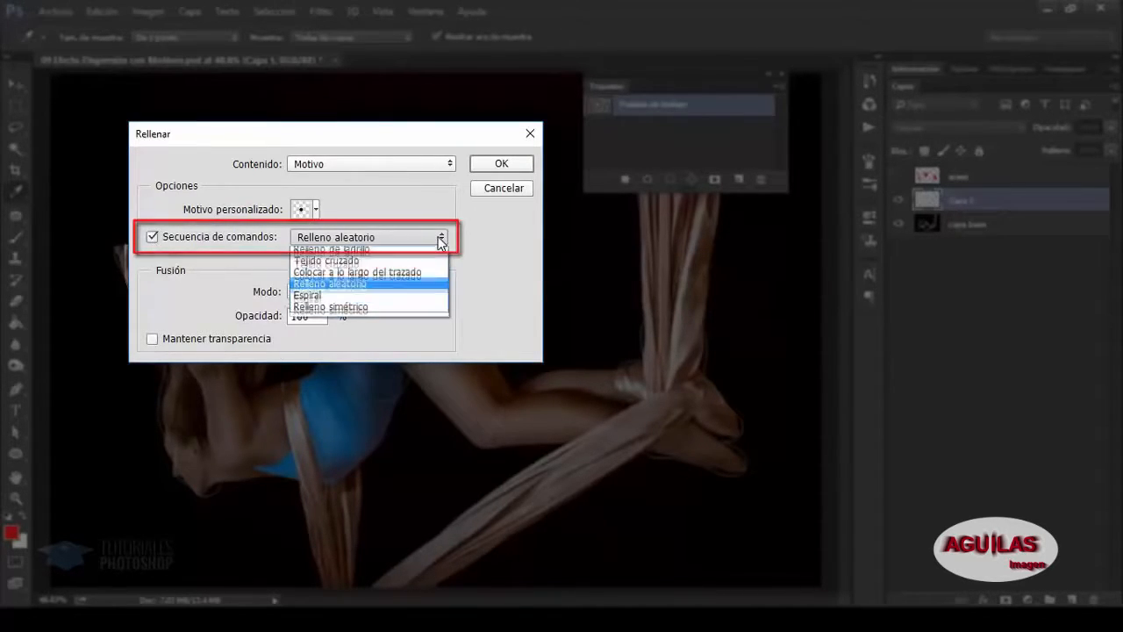
click(405, 287)
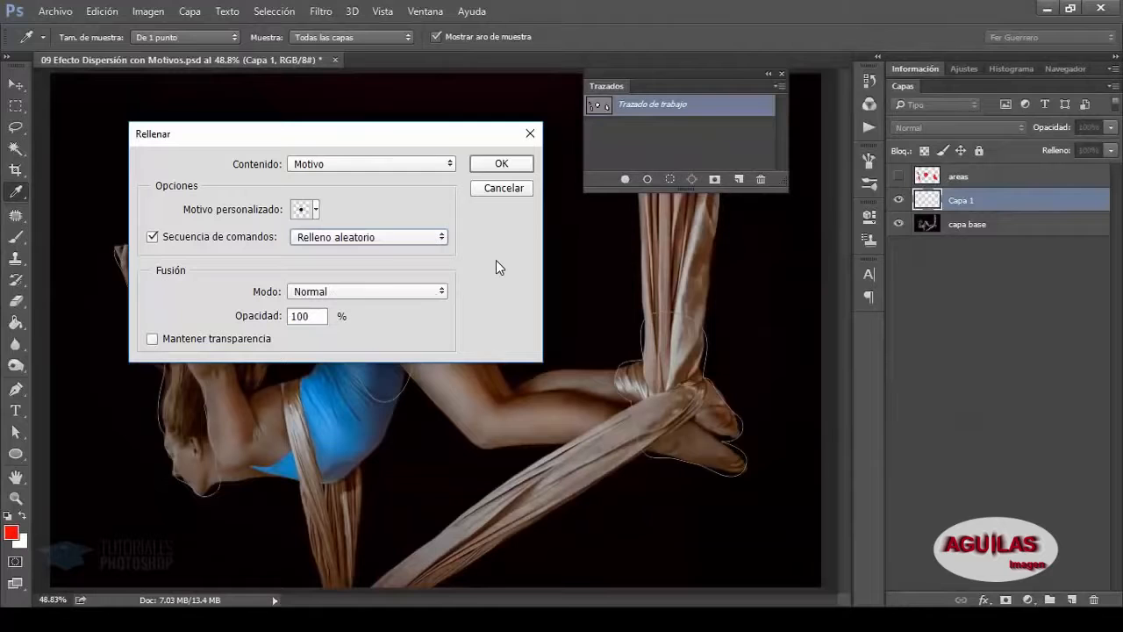
click(498, 167)
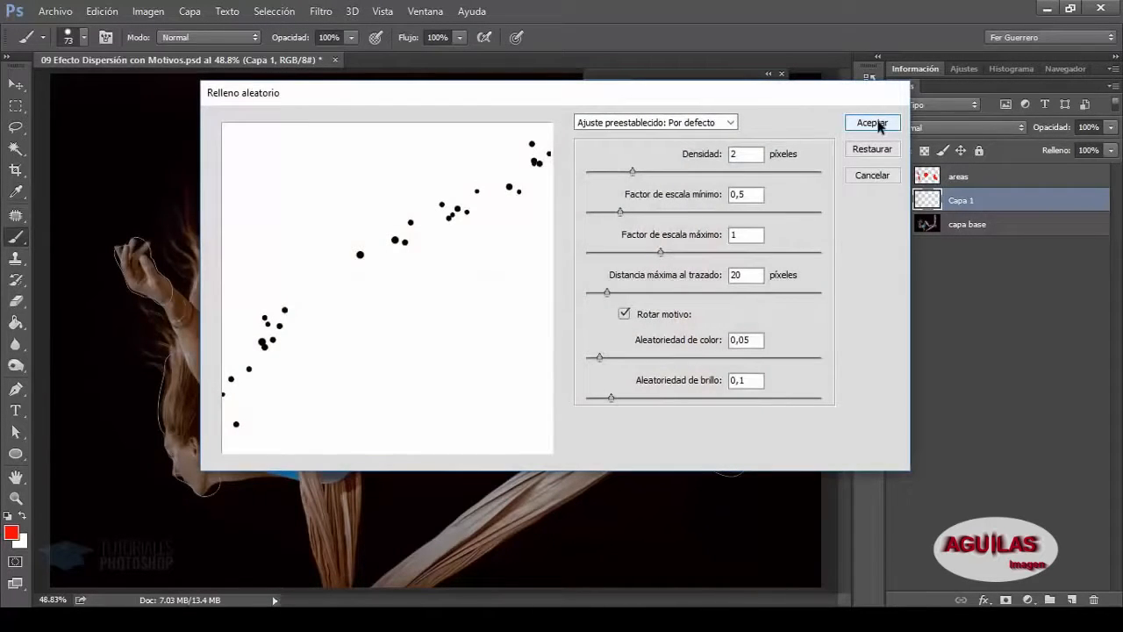
click(873, 122)
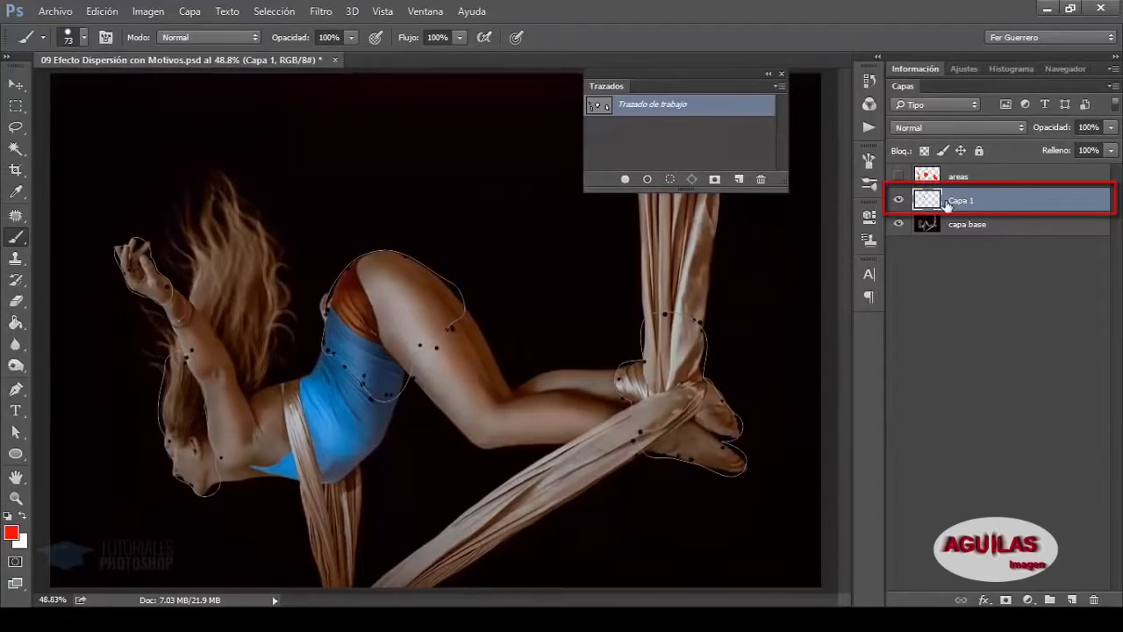
Load the dots on "Capa 1" as a selection, copy that area of "capa base" to a new layer and name it "puntos 1".
ctrl+click(928, 202)
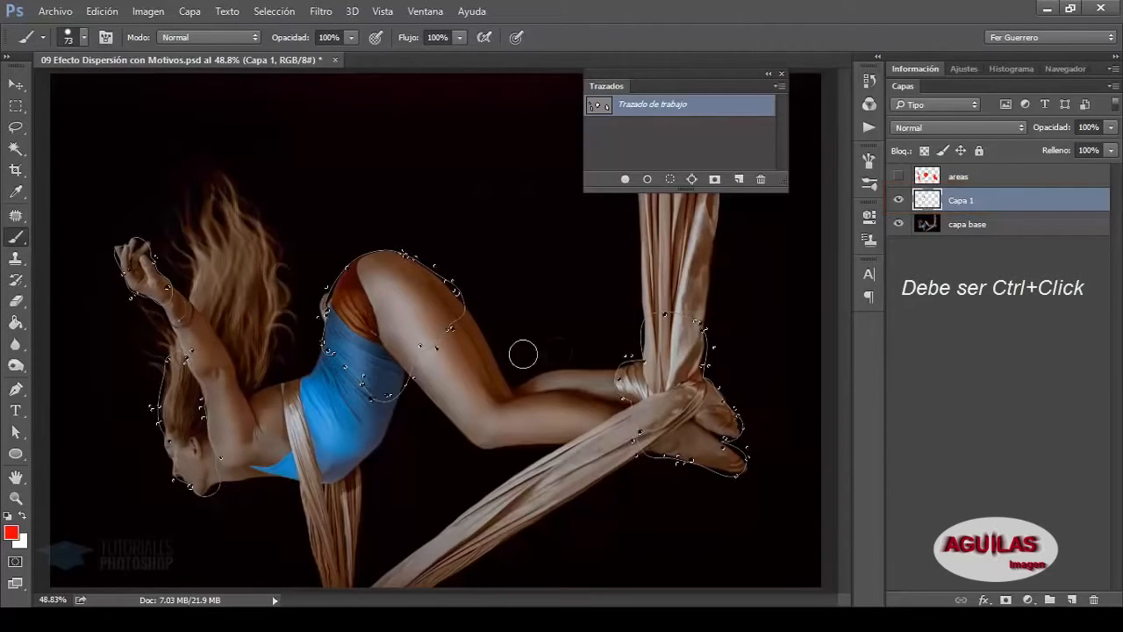
click(994, 226)
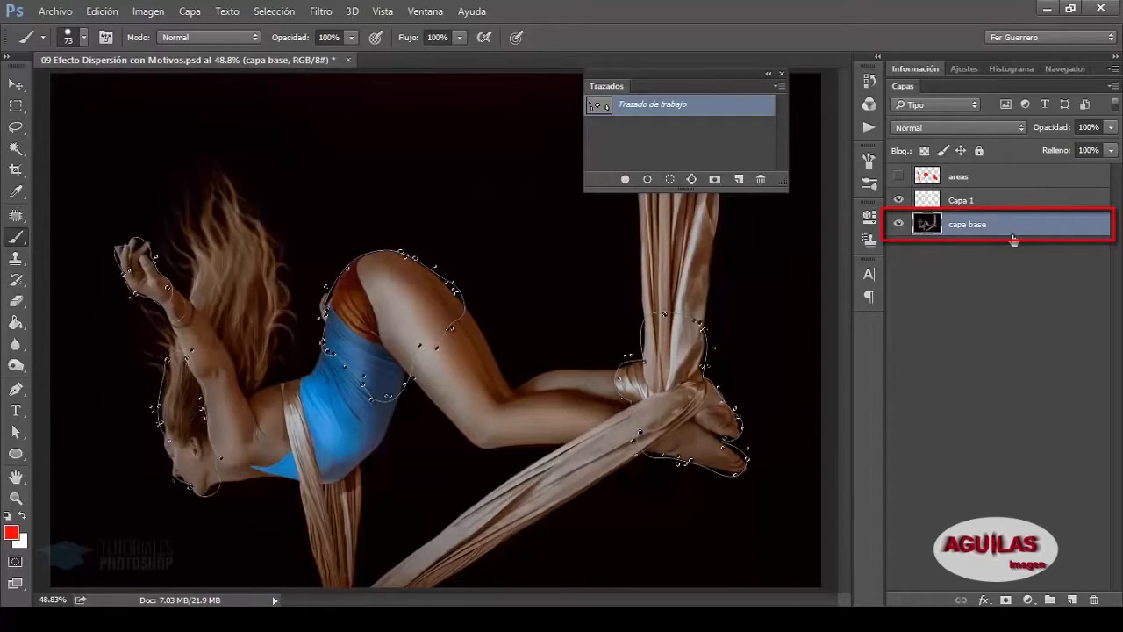
key(ctrl+j)
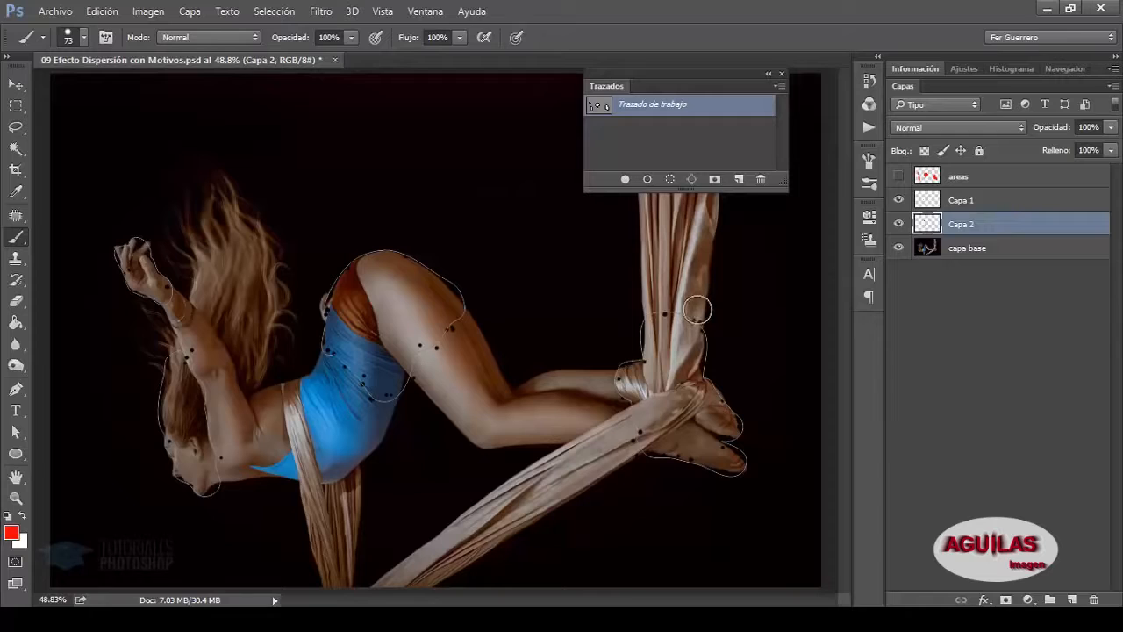
double_click(961, 225)
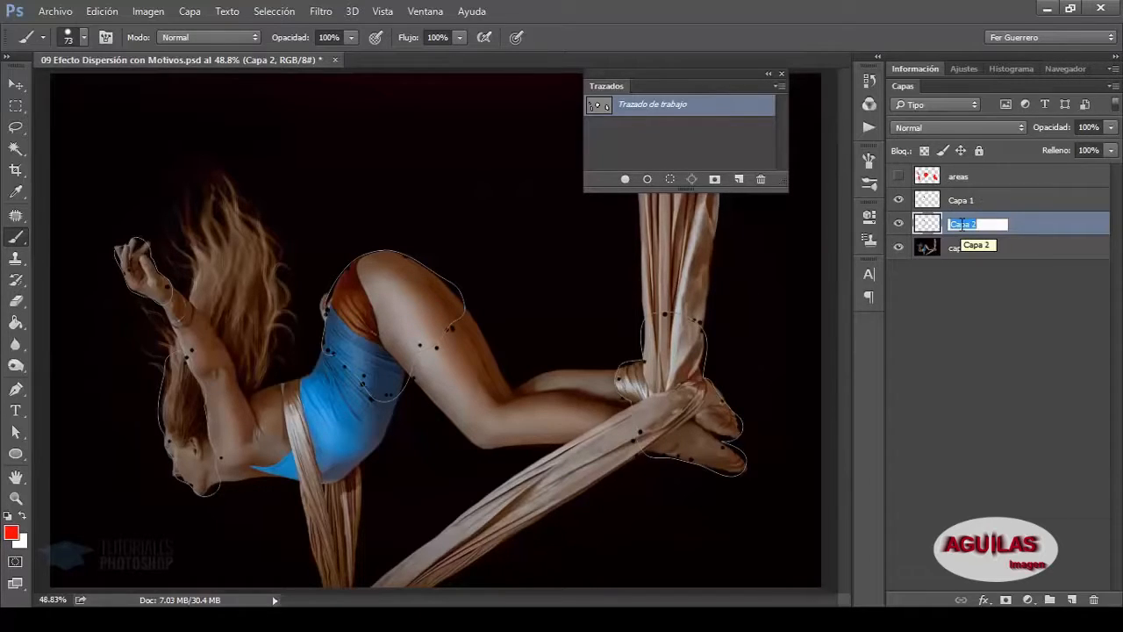
text(p)
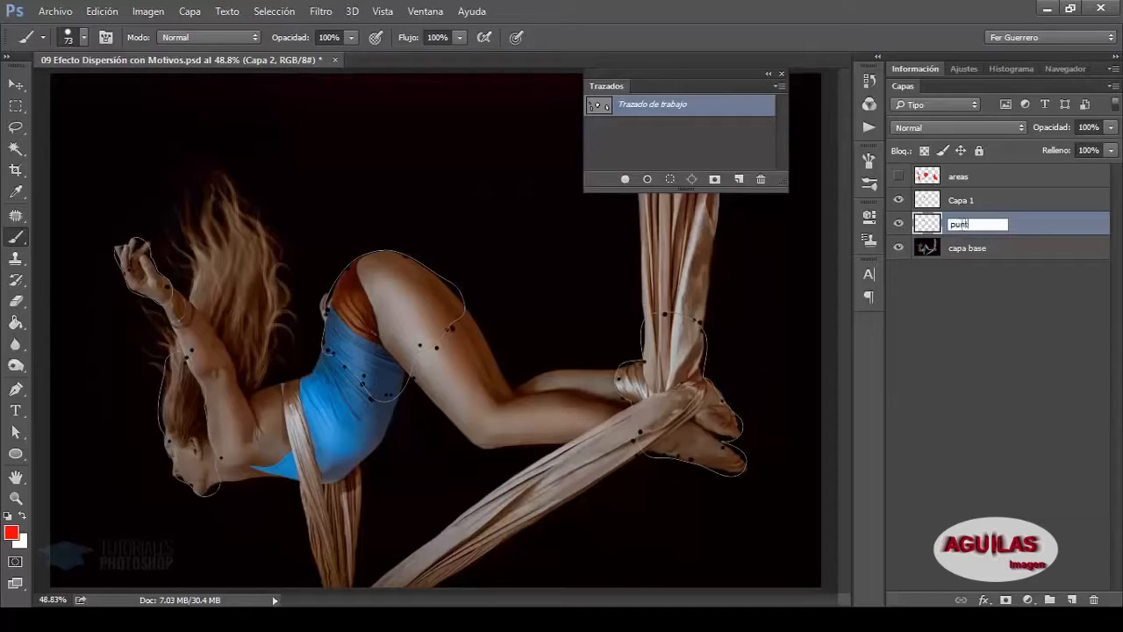
text(untos 1)
key(Return)
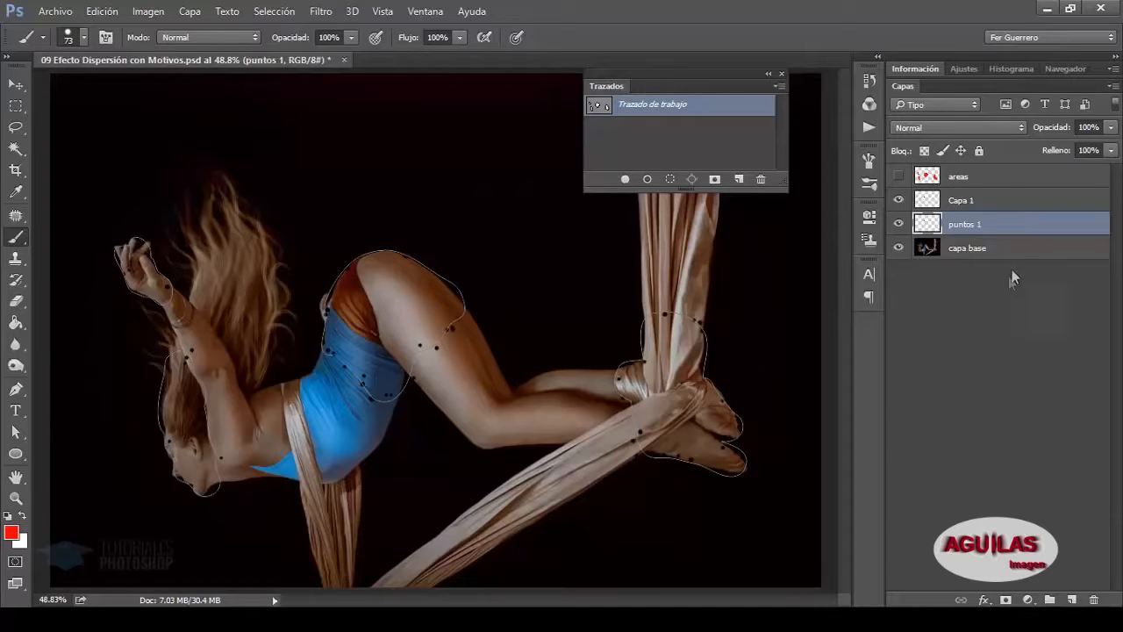
Delete the black-dot layer "Capa 1" and leave no layer selected.
click(1035, 207)
drag(1036, 206, 1093, 599)
click(987, 358)
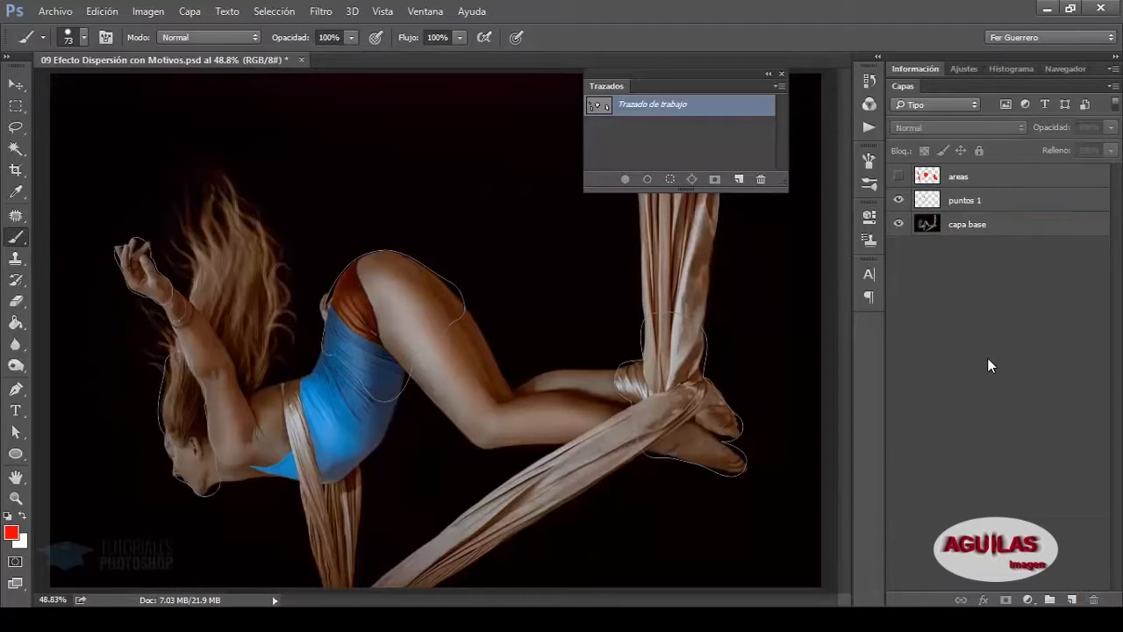
Examine the copied dots on "puntos 1" with the path and "capa base" hidden, and restore both.
click(655, 129)
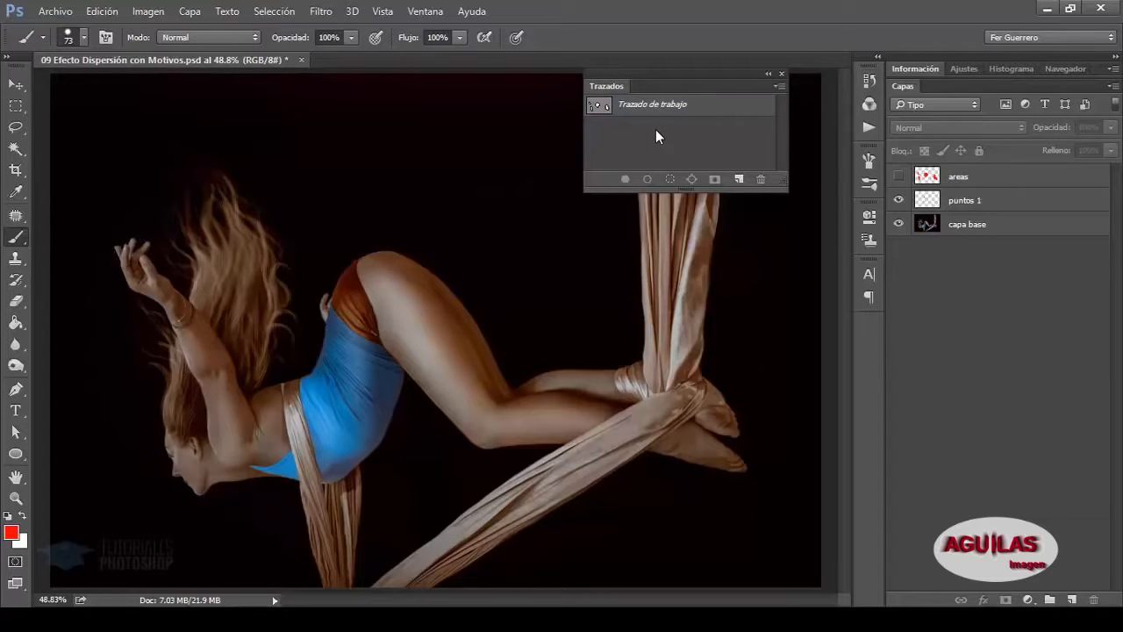
click(899, 225)
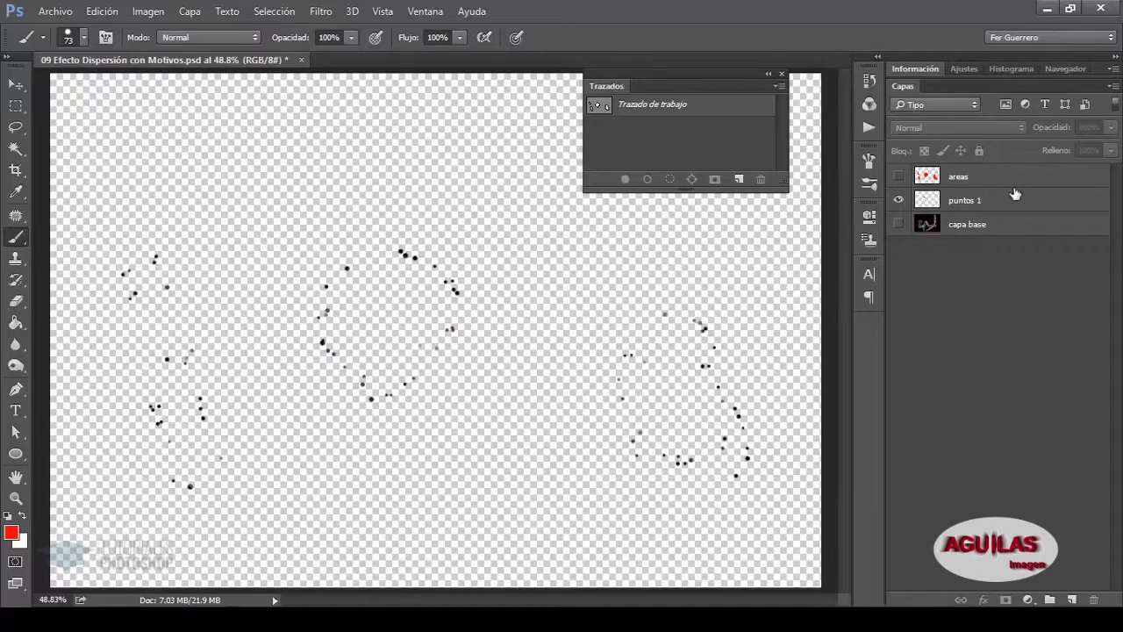
click(898, 224)
click(693, 115)
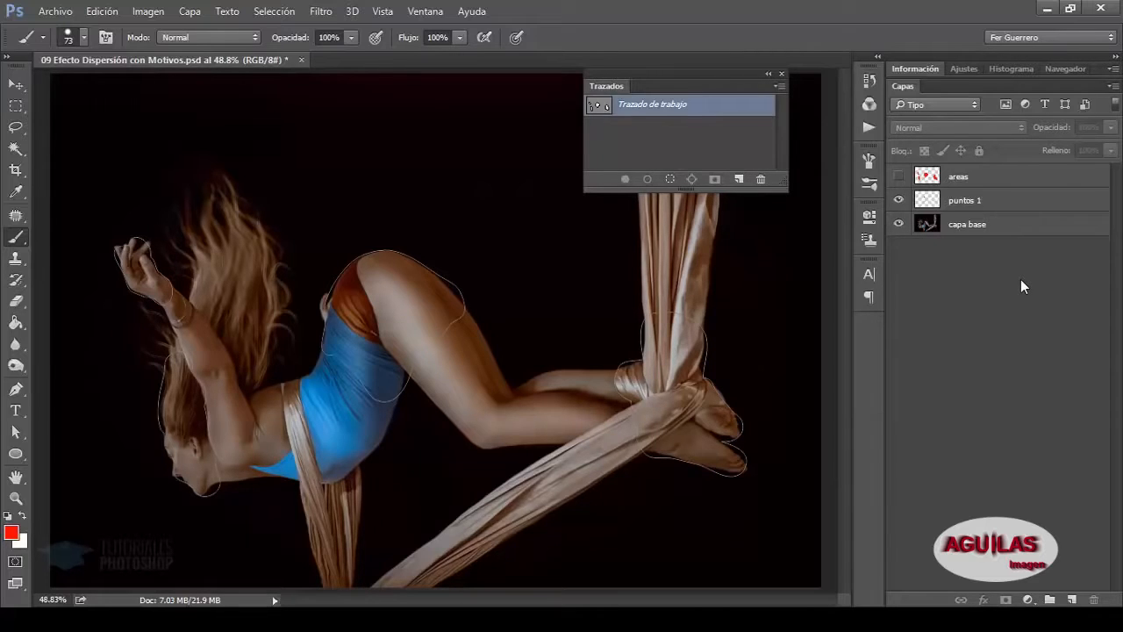
Add a new layer above "capa base" and fill it with the custom circular pattern using Relleno aleatorio at its default settings.
click(1007, 230)
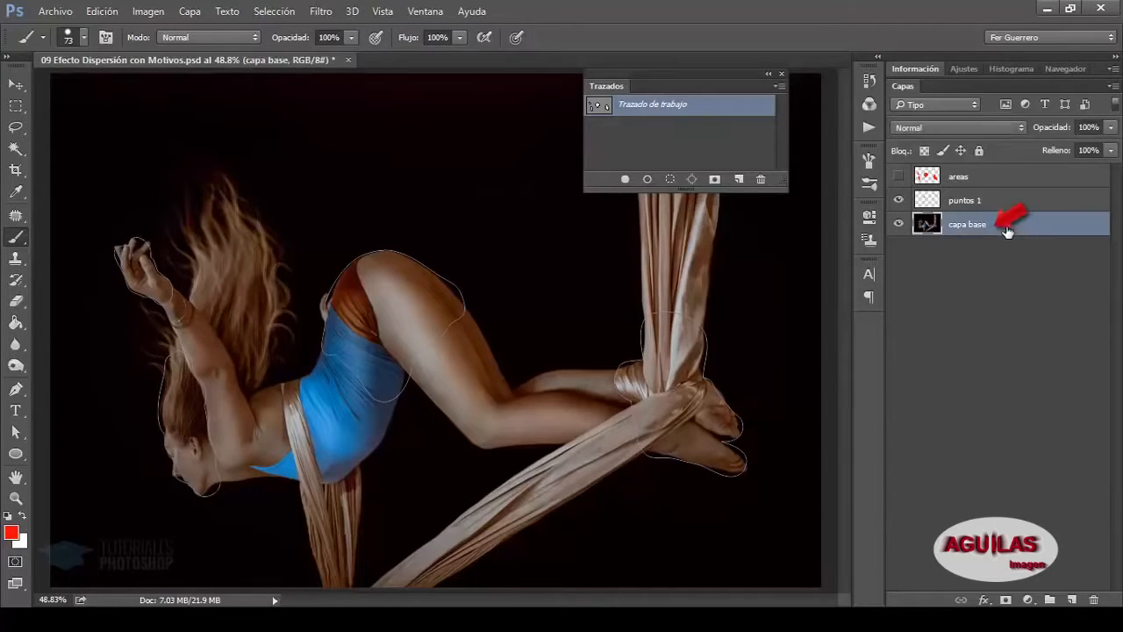
click(1072, 599)
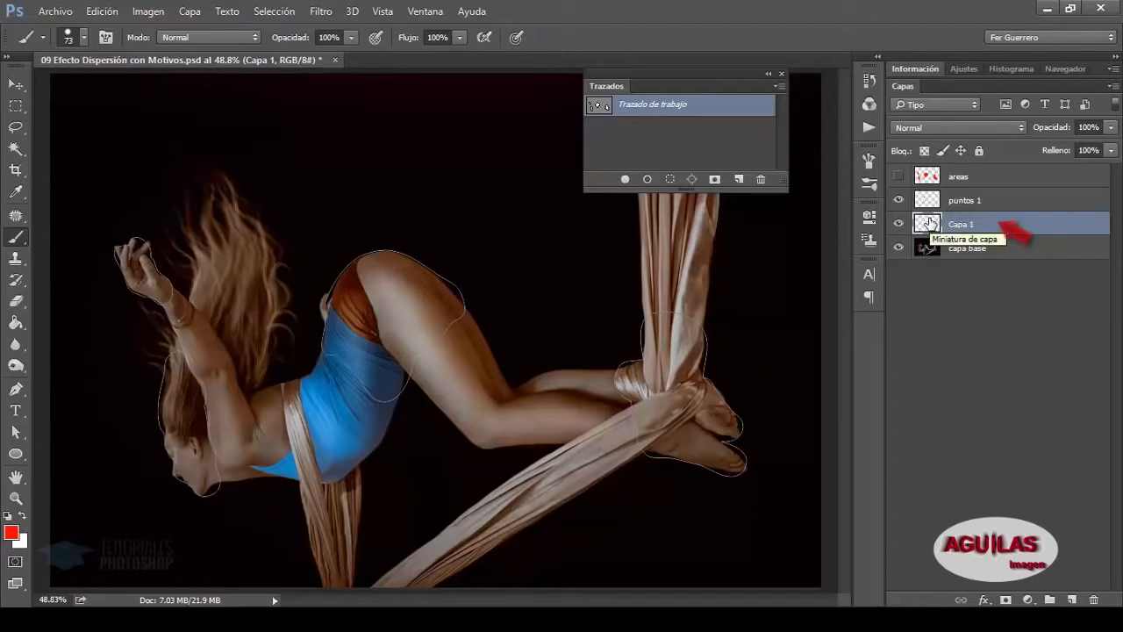
key(shift+F5)
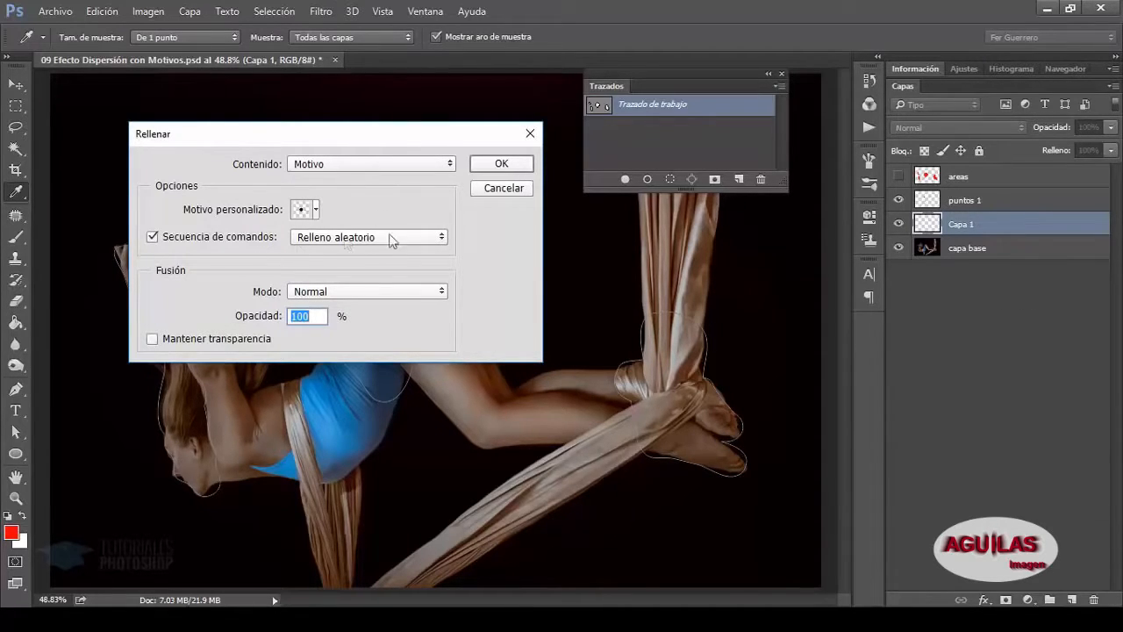
click(500, 163)
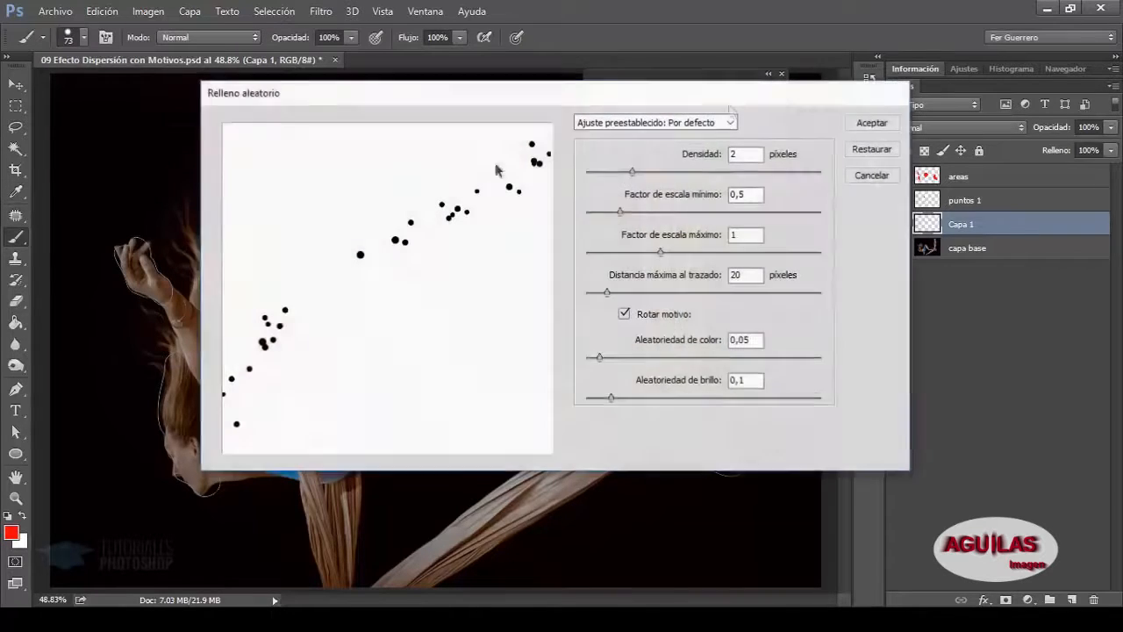
click(873, 122)
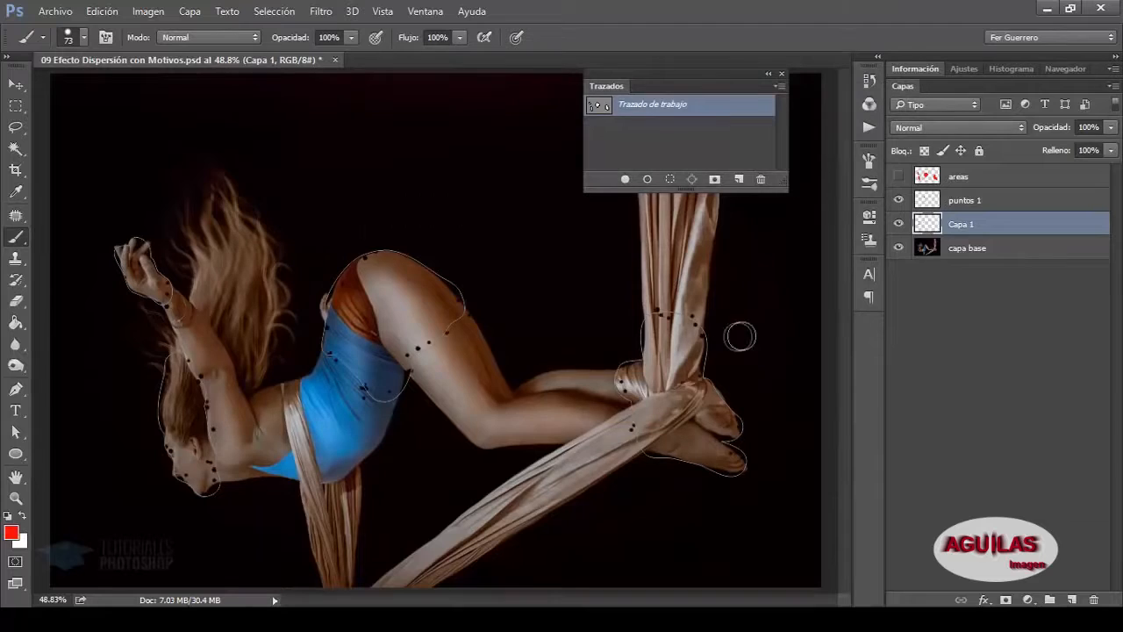
Load the new dots on "Capa 1" as a selection, copy that area of "capa base" to a new layer and name it "puntos 2".
ctrl+click(926, 226)
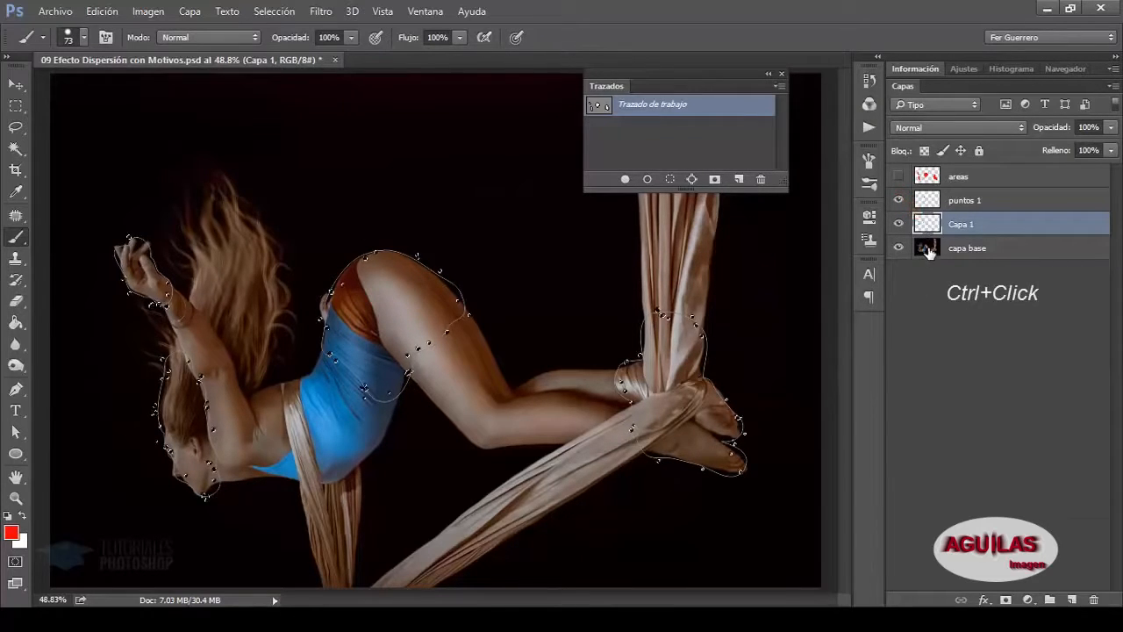
click(965, 248)
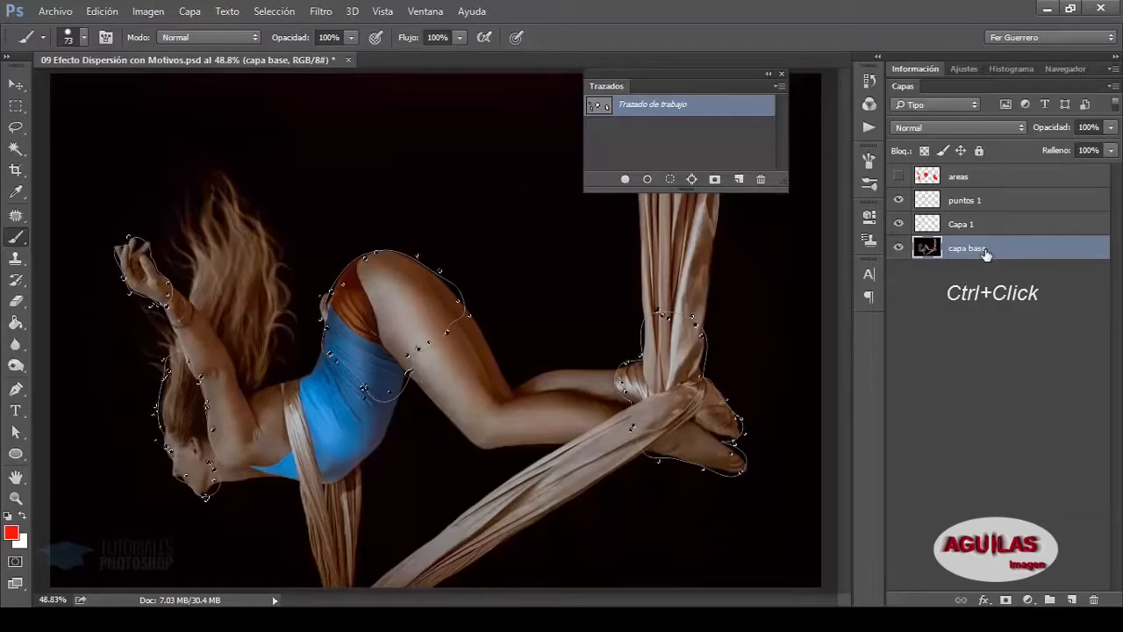
key(ctrl+j)
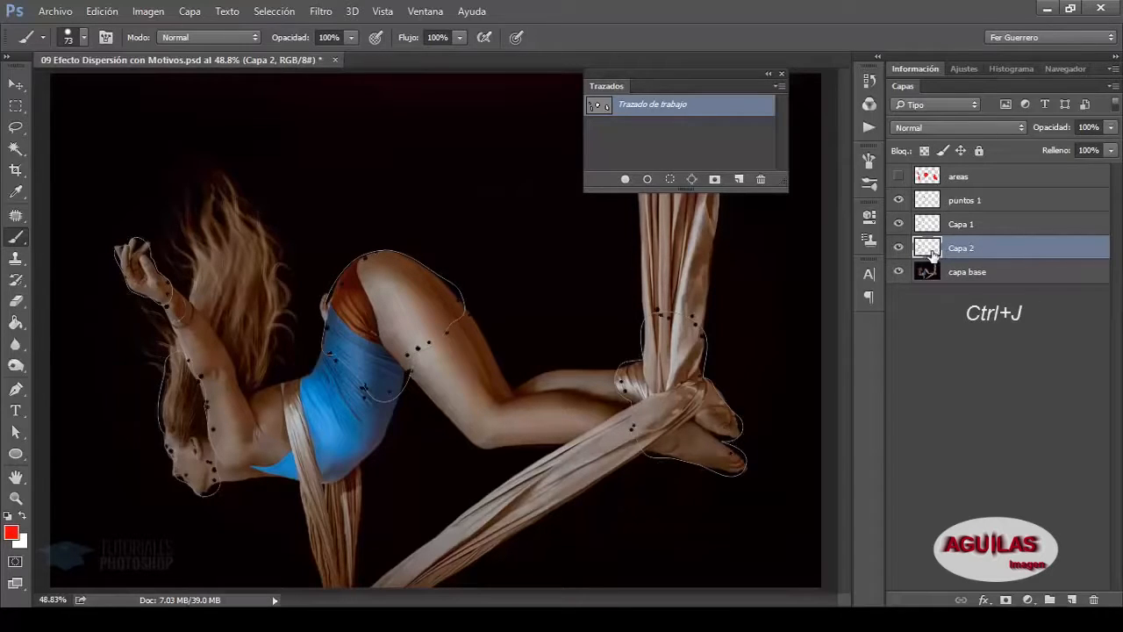
double_click(959, 248)
text(puntos 2)
key(Return)
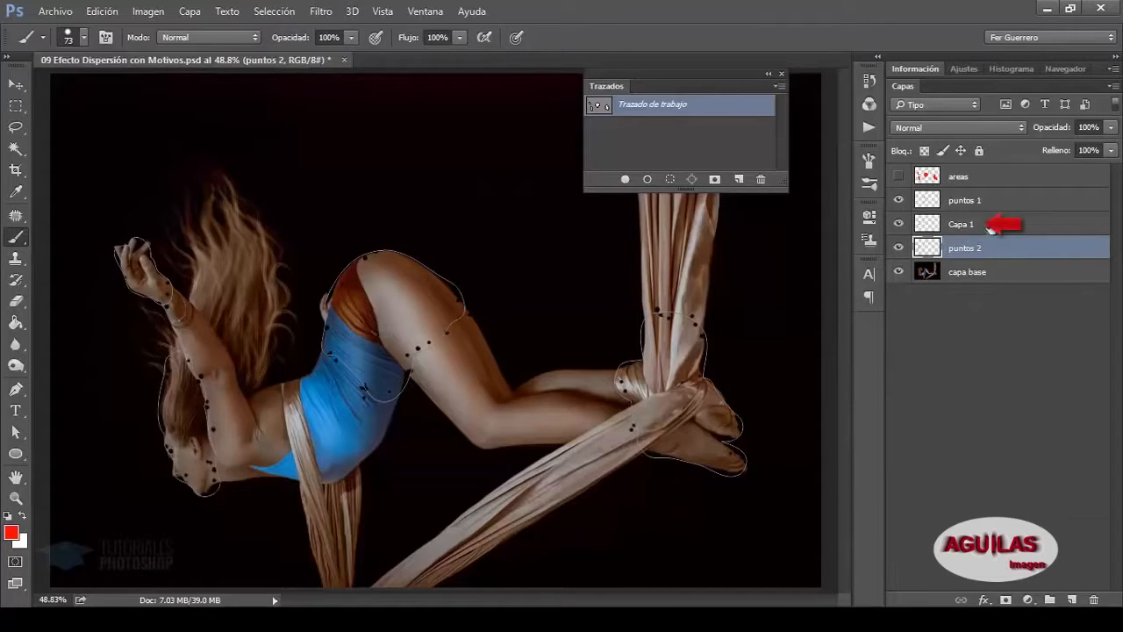
Delete the black-dot layer between "puntos 1" and "puntos 2", and add a new empty layer directly above "capa base".
click(1039, 228)
drag(1039, 229, 1070, 320)
drag(1092, 551, 1093, 599)
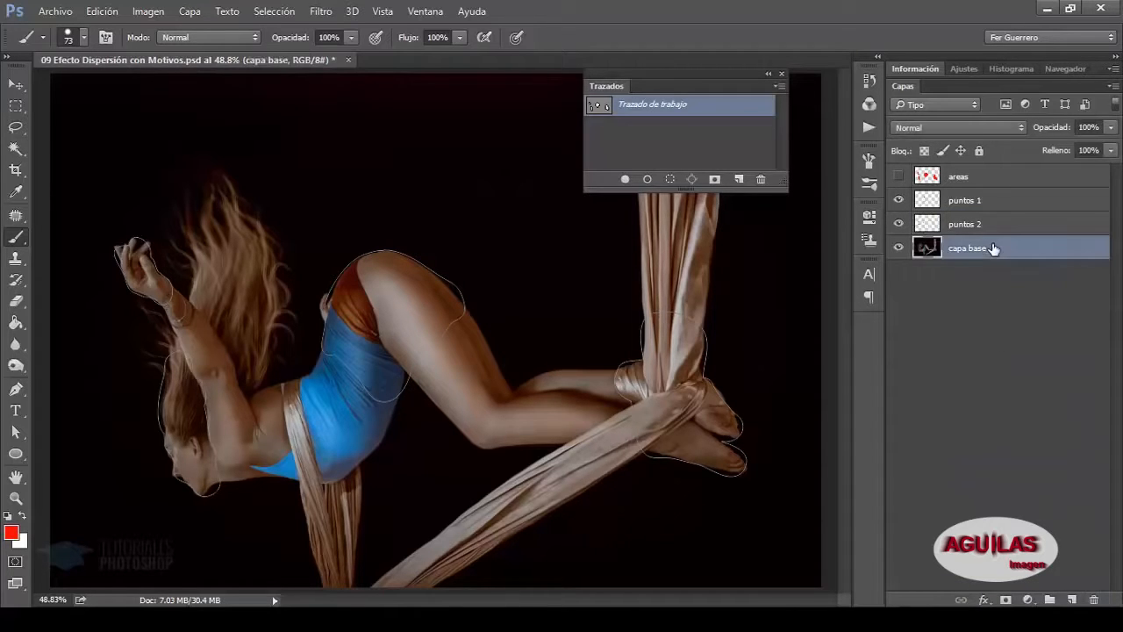
click(1072, 599)
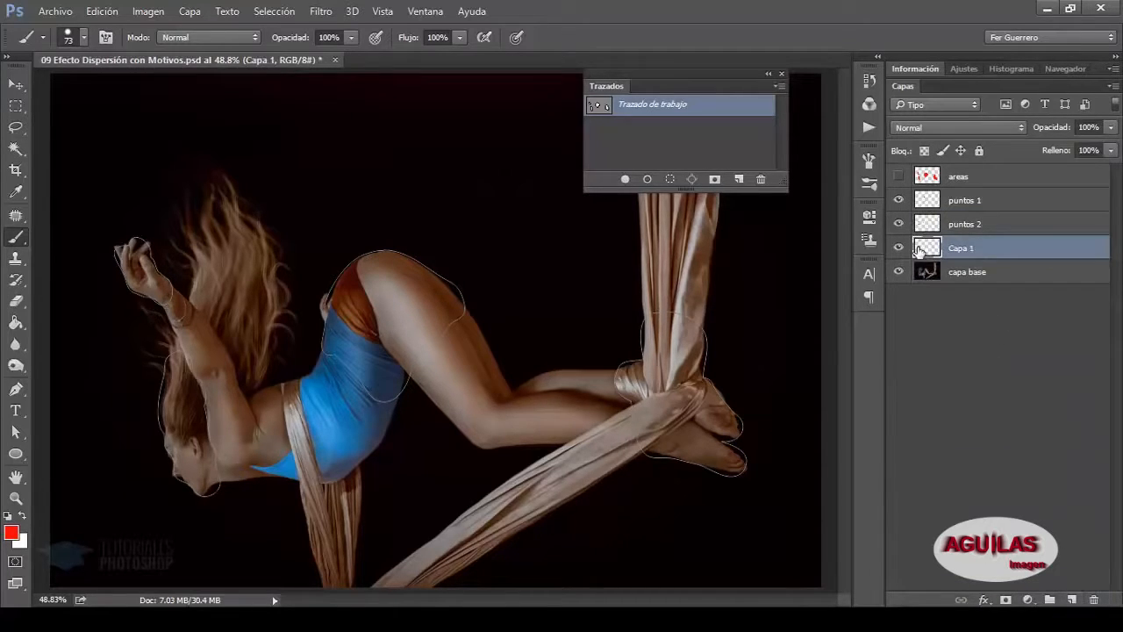
Fill the empty layer below "puntos 2" with the custom dot pattern using Relleno aleatorio at its default settings.
key(shift+F5)
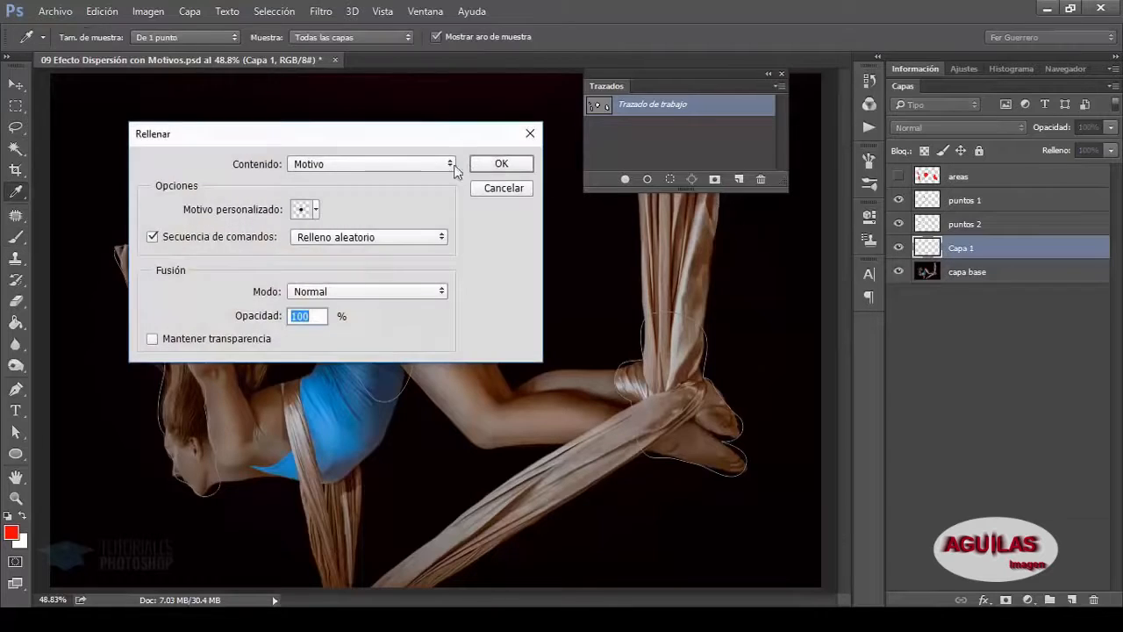
click(501, 165)
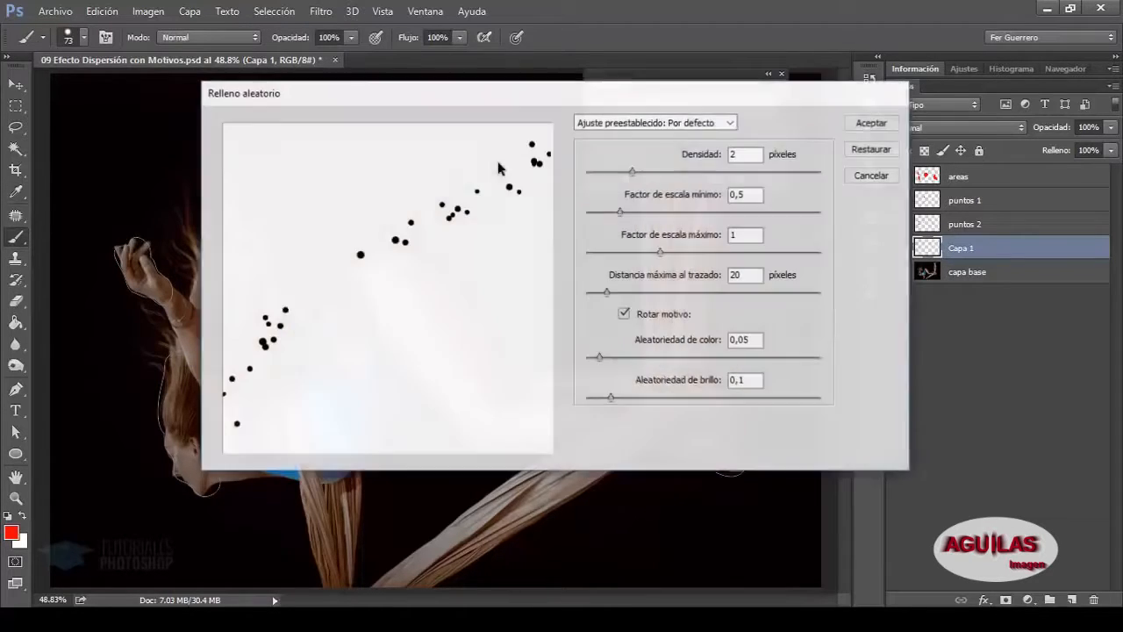
click(871, 121)
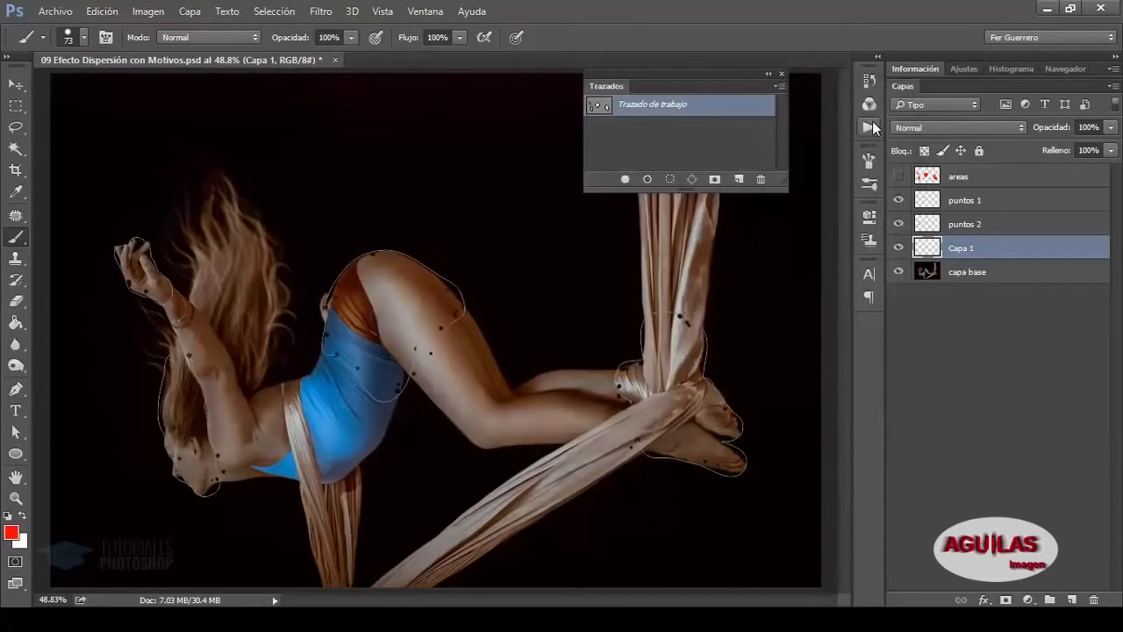
Load the dots on "Capa 1" as a selection, copy that area of "capa base" to a new layer and name it "puntos 3".
ctrl+click(924, 250)
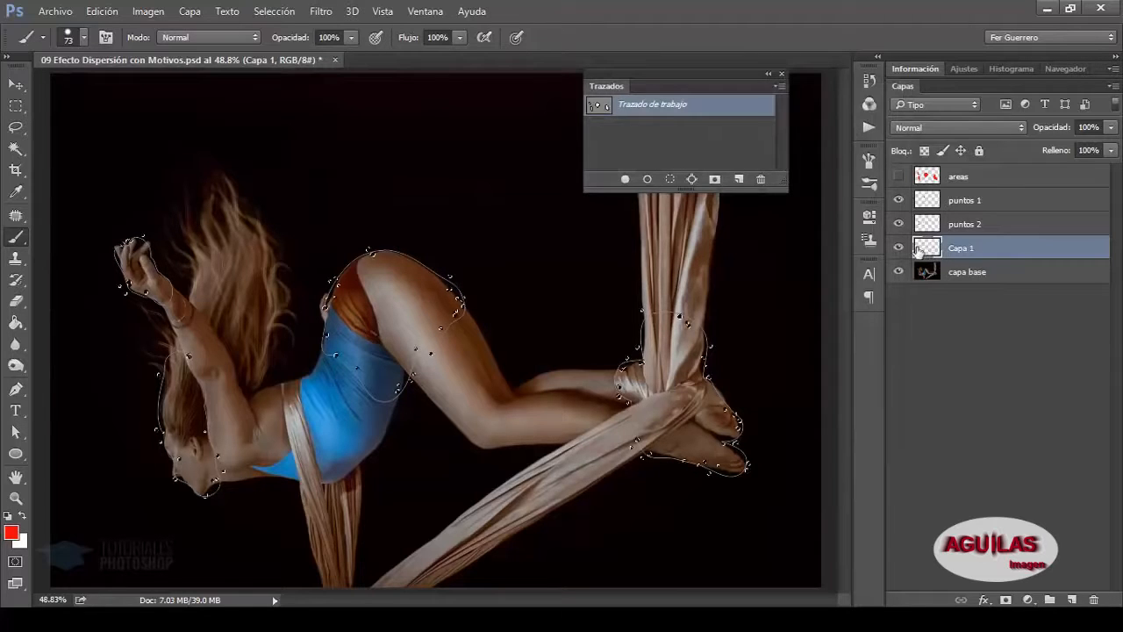
click(1004, 275)
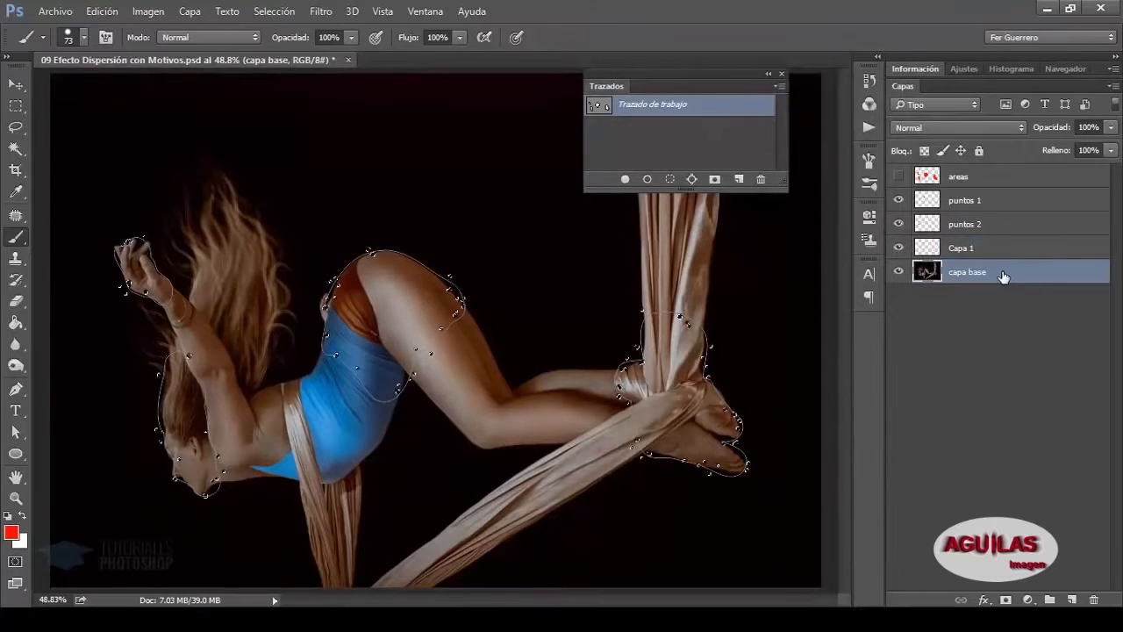
key(ctrl+shift+alt+n)
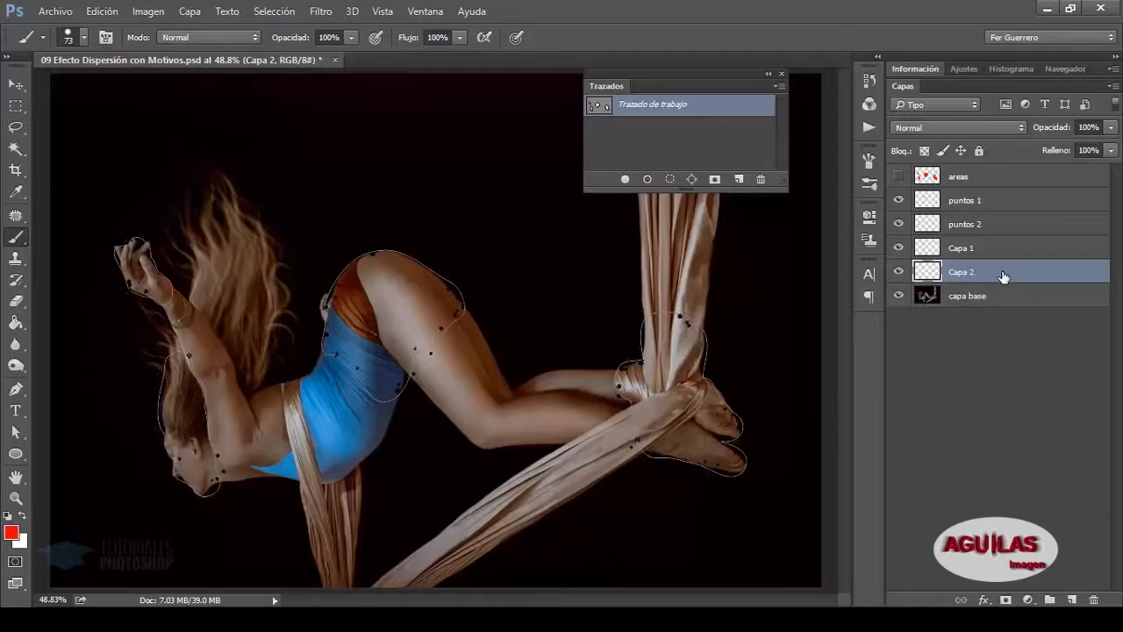
double_click(960, 272)
text(puntos 3)
key(Return)
Delete the black-dot layer between "puntos 2" and "puntos 3", and add a new empty layer directly above "capa base".
drag(1027, 249, 1093, 599)
click(1005, 317)
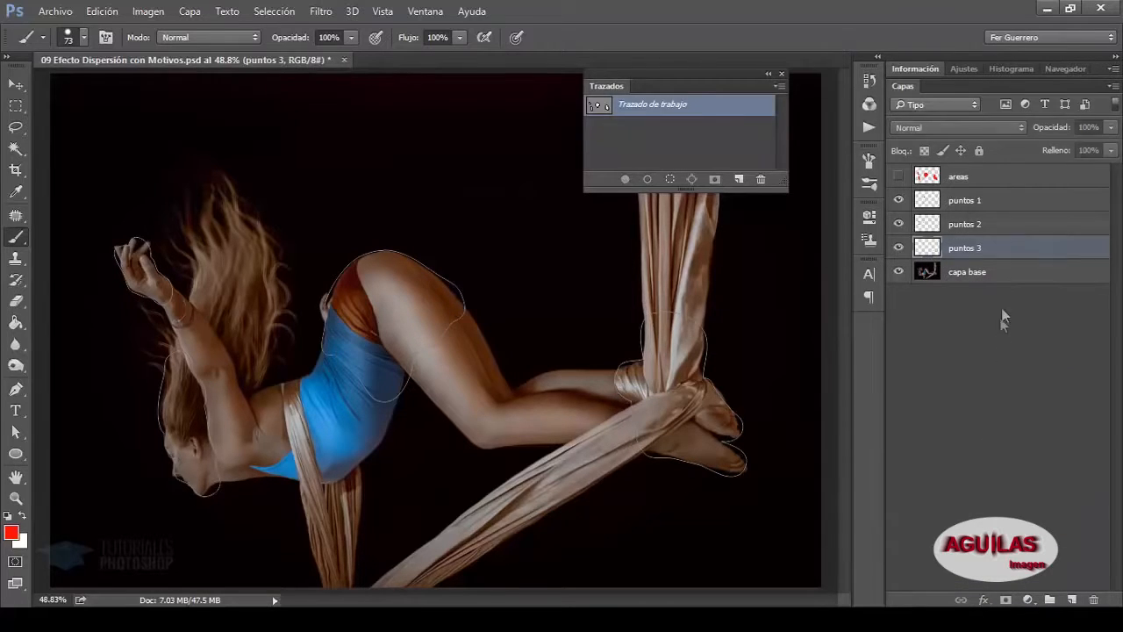
click(1009, 274)
click(1073, 599)
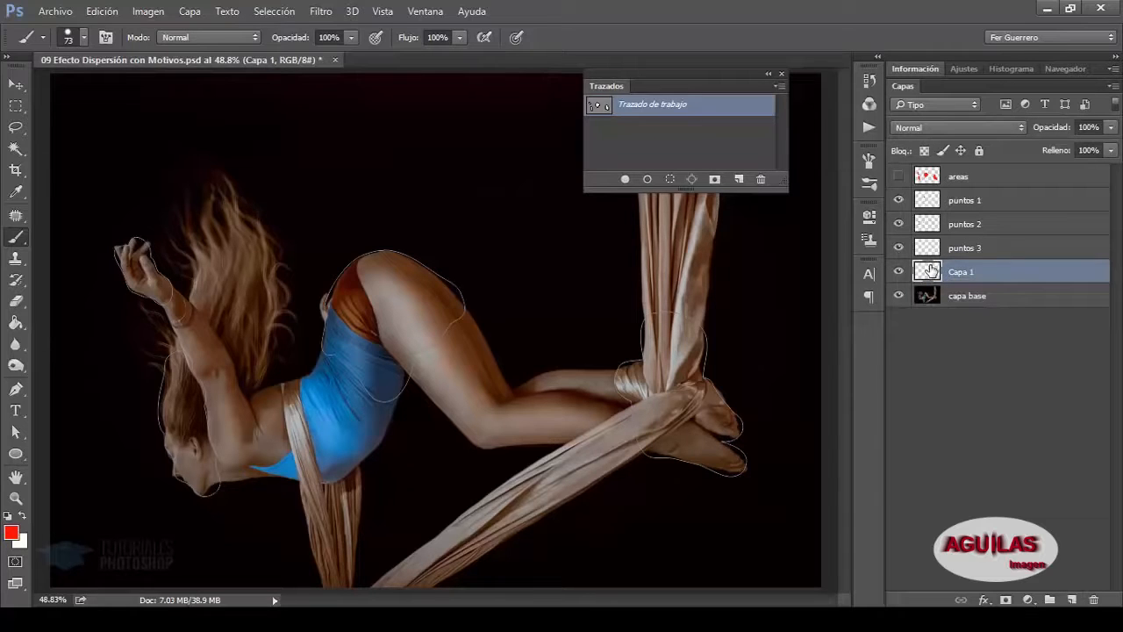
Fill the empty layer below "puntos 3" with the custom dot pattern using Relleno aleatorio at its default settings.
key(shift+F5)
click(504, 165)
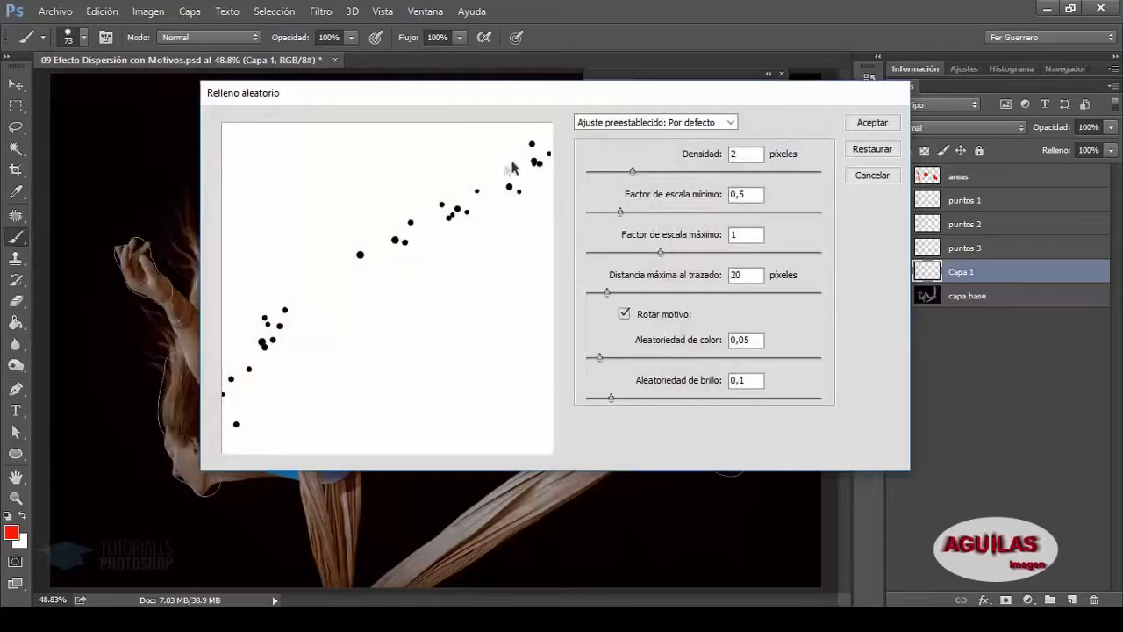
click(870, 121)
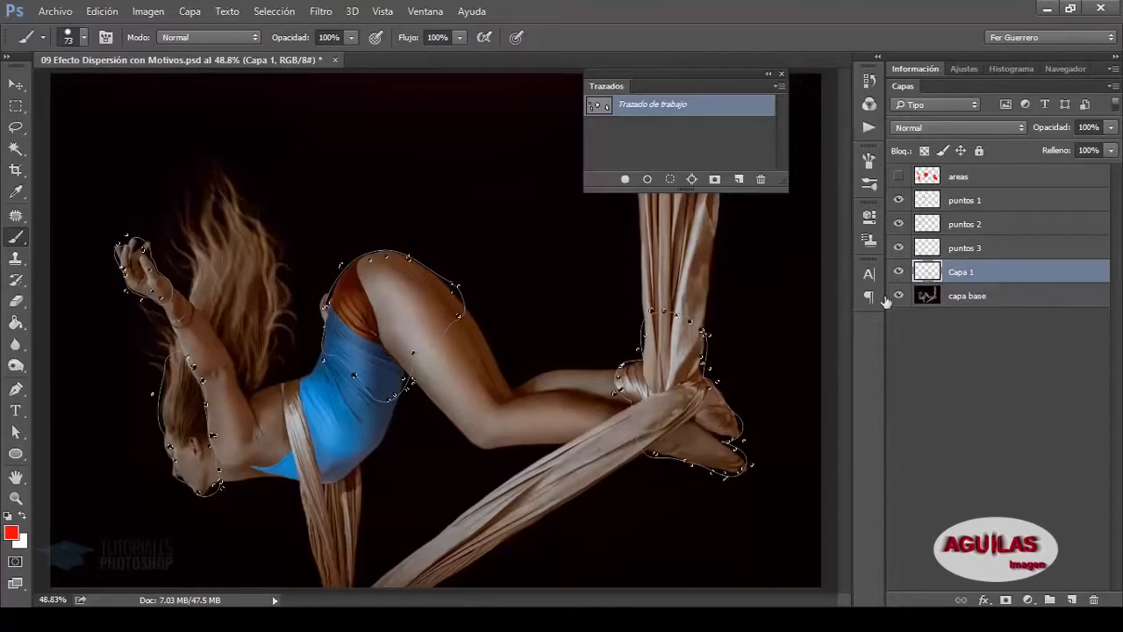
Copy the area of "capa base" inside the "Capa 1" dot selection to a new layer and name it "puntos 4".
click(943, 296)
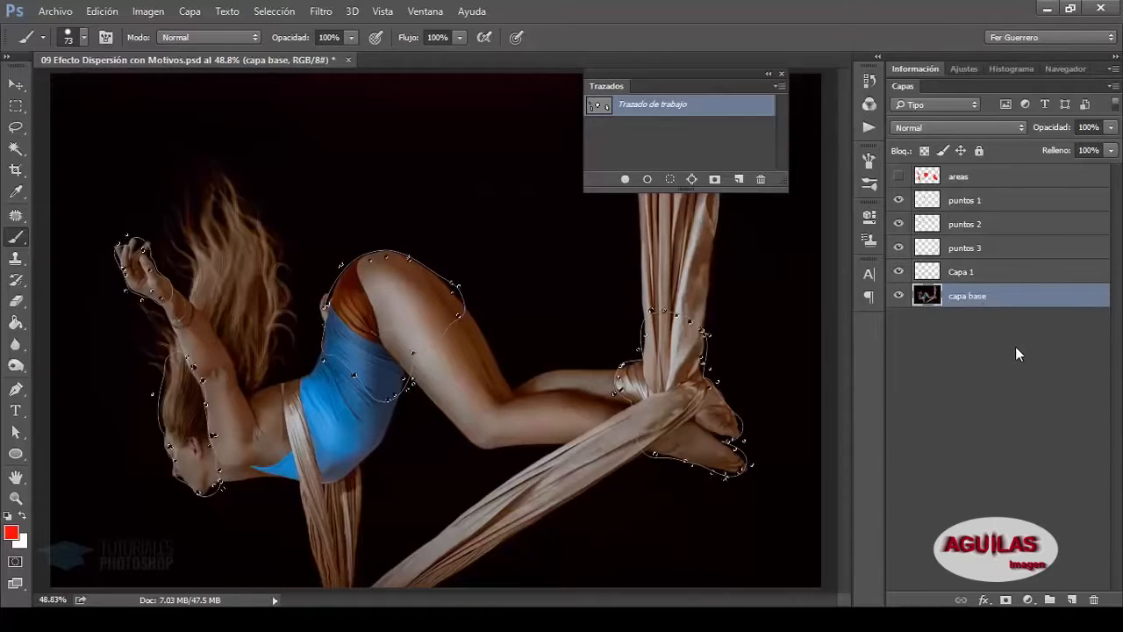
key(ctrl+shift+alt+n)
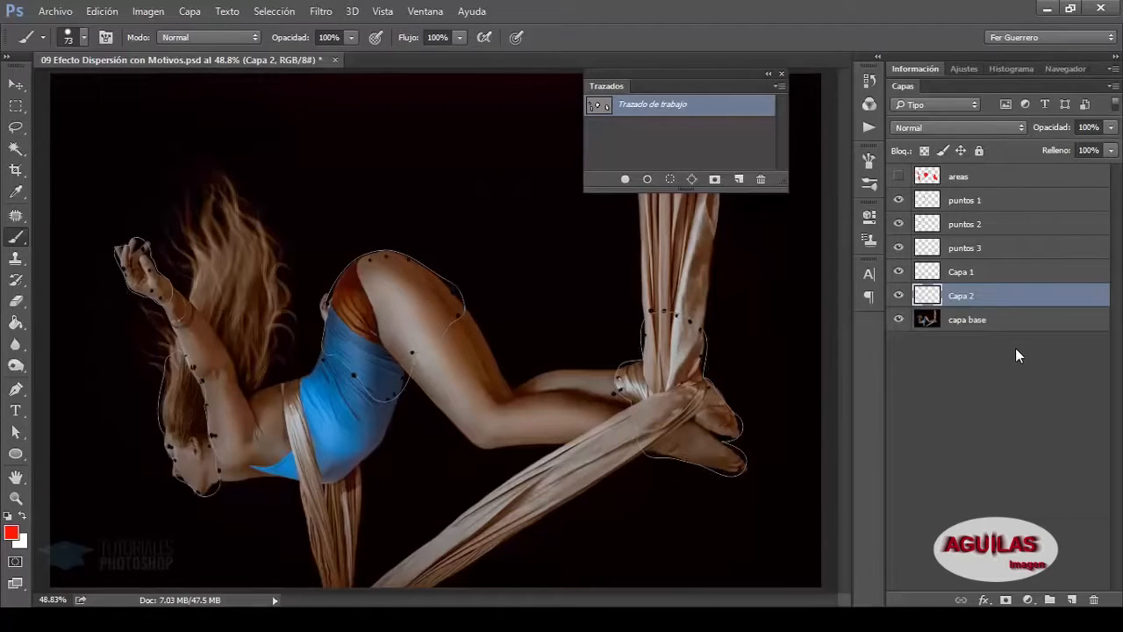
double_click(969, 296)
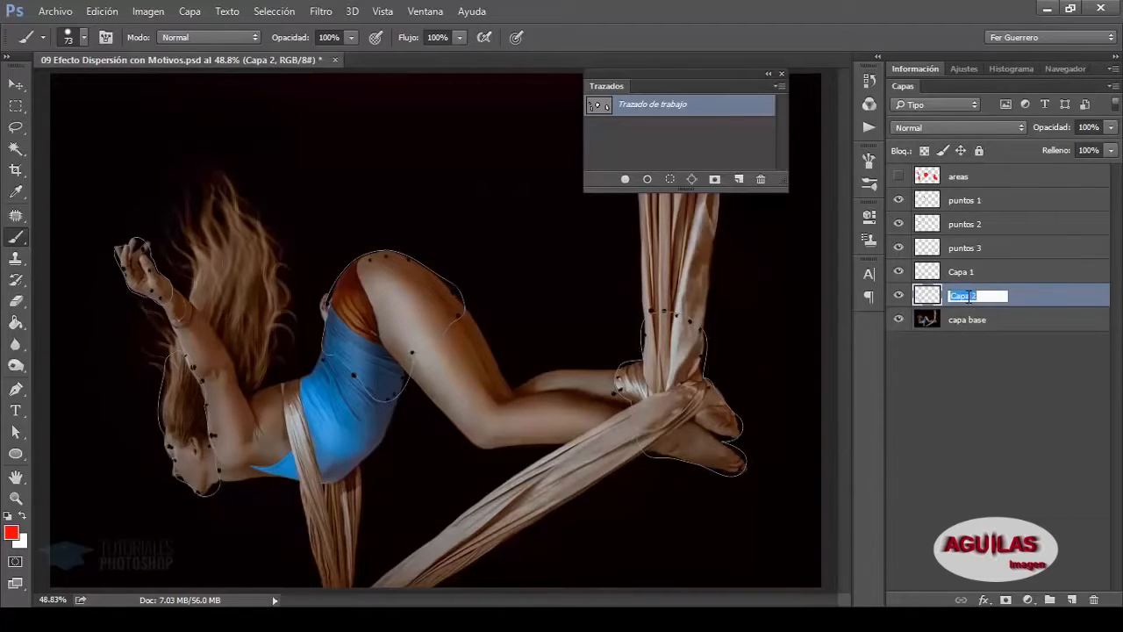
text(puntos 4)
Delete the black-dot layer between "puntos 3" and "puntos 4", and add a new empty layer directly above "capa base".
drag(983, 273, 1093, 599)
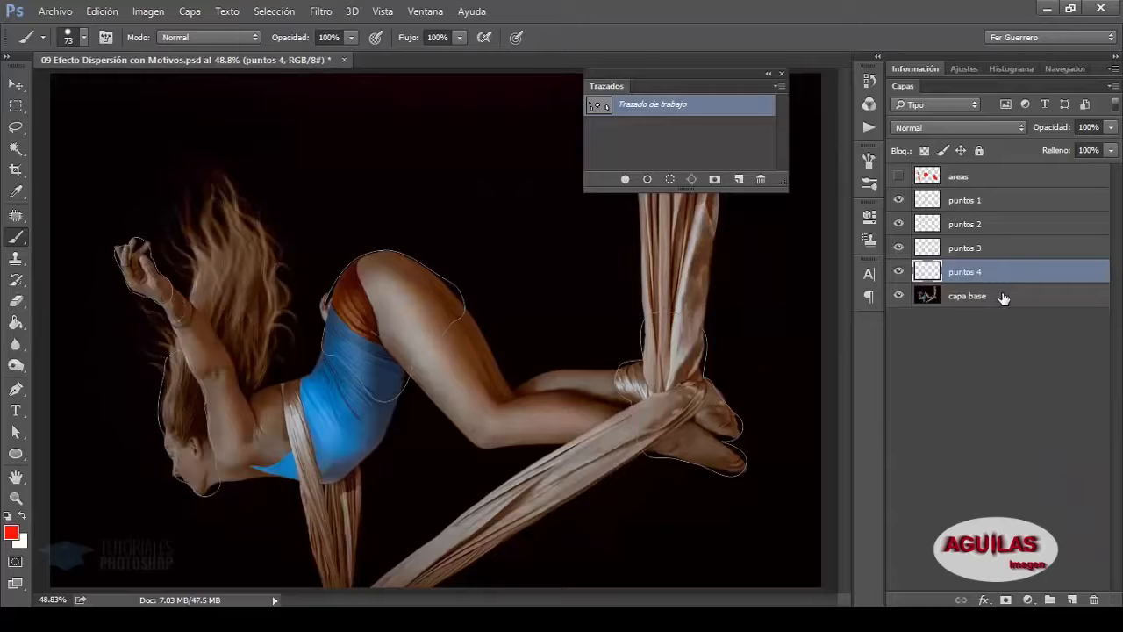
click(1000, 297)
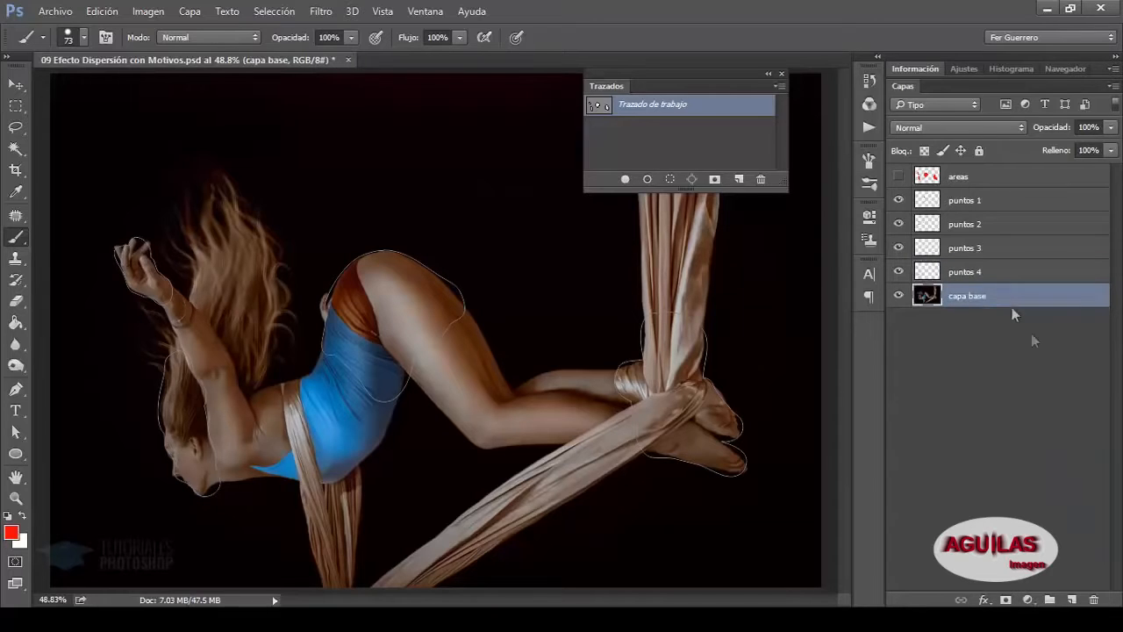
click(1072, 599)
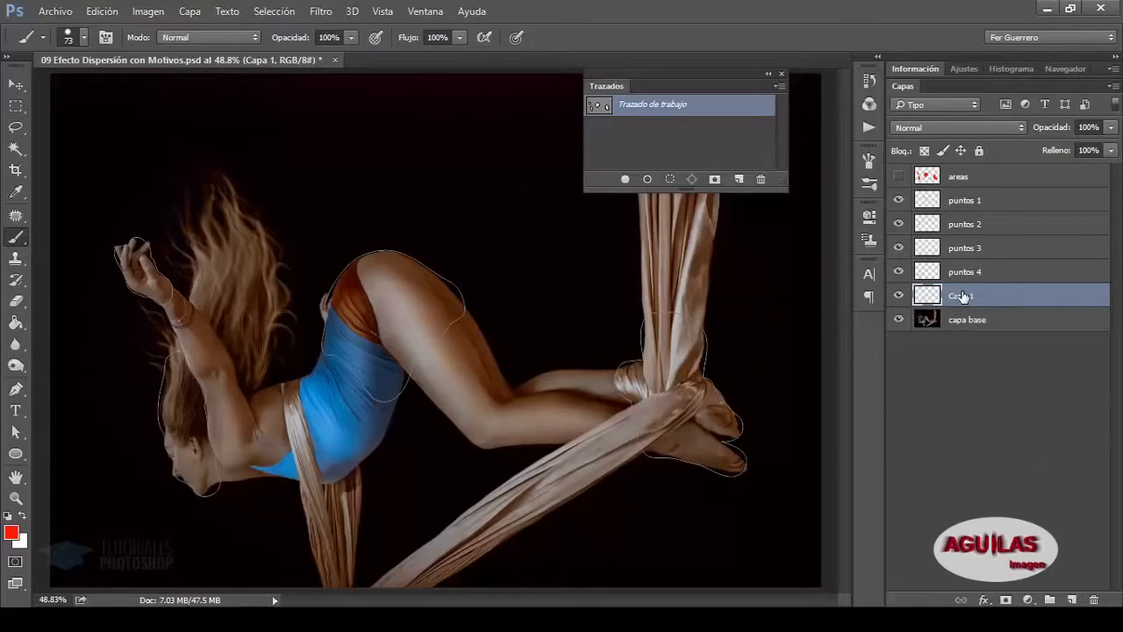
Fill the empty layer below "puntos 4" with the custom dot pattern using Relleno aleatorio at its default settings.
key(shift+F5)
click(484, 161)
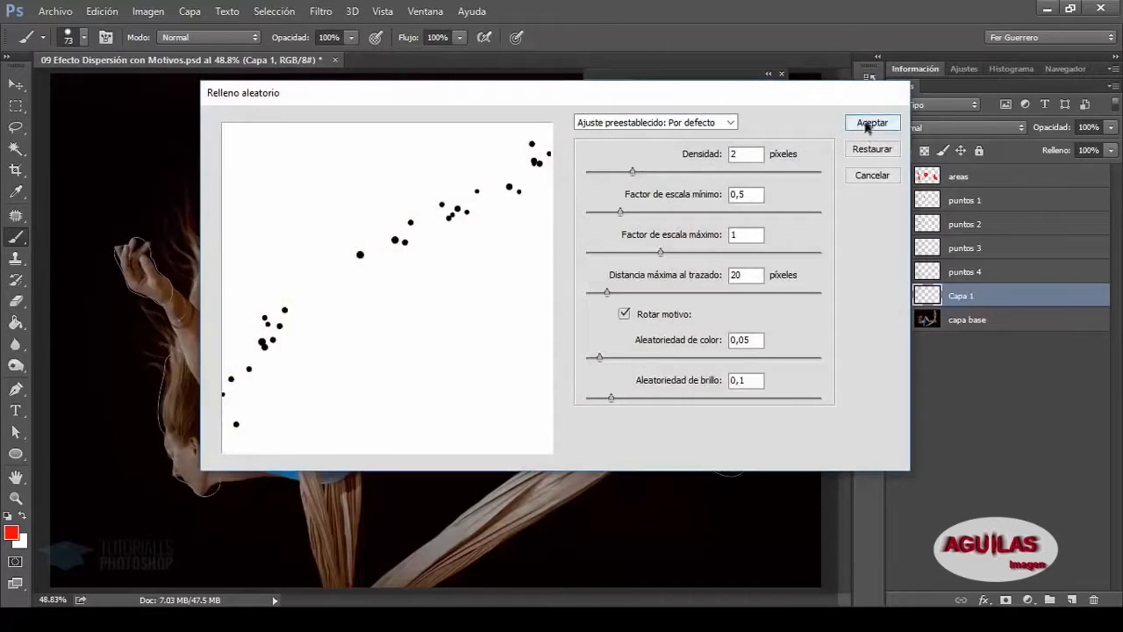
click(870, 120)
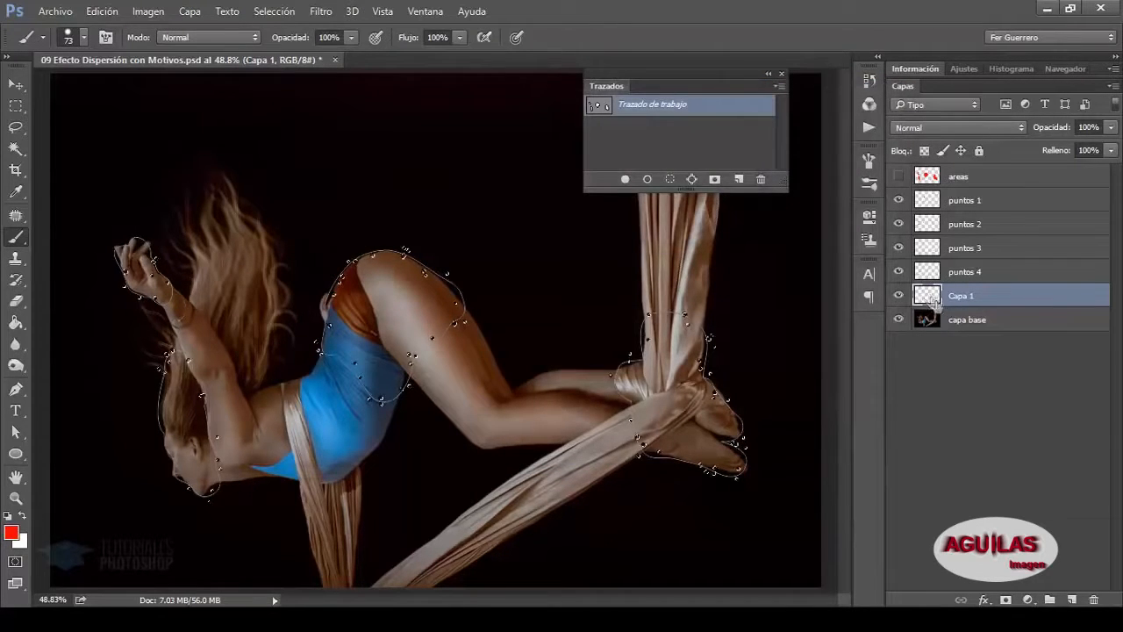
Copy the area of "capa base" inside the "Capa 1" dot selection to a new layer and name it "puntos 5".
click(965, 321)
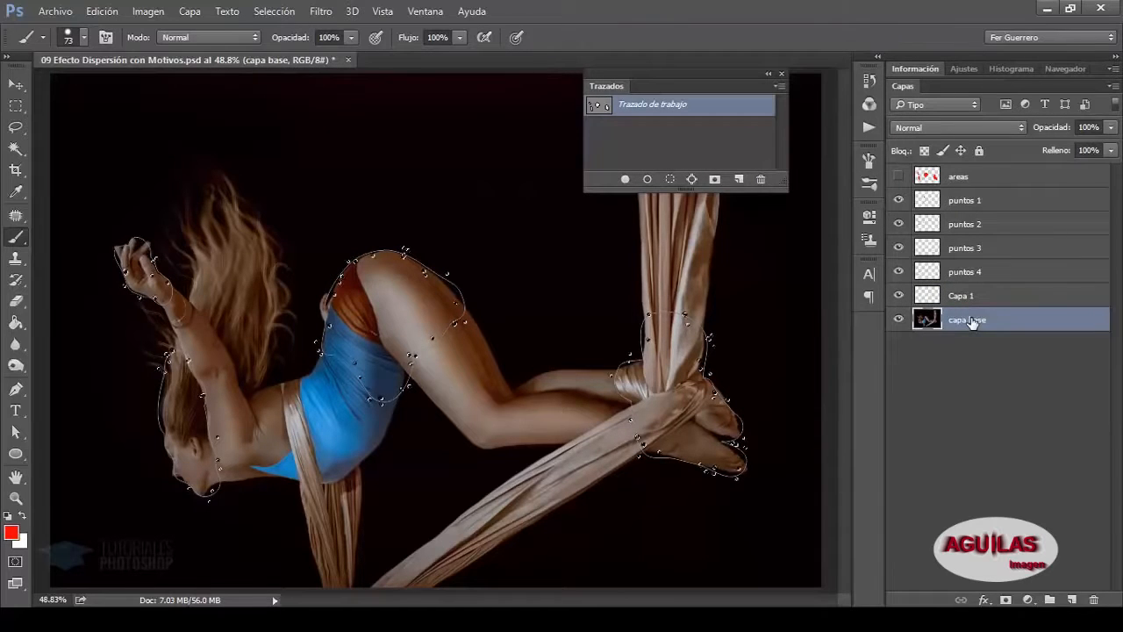
key(ctrl+shift+alt+n)
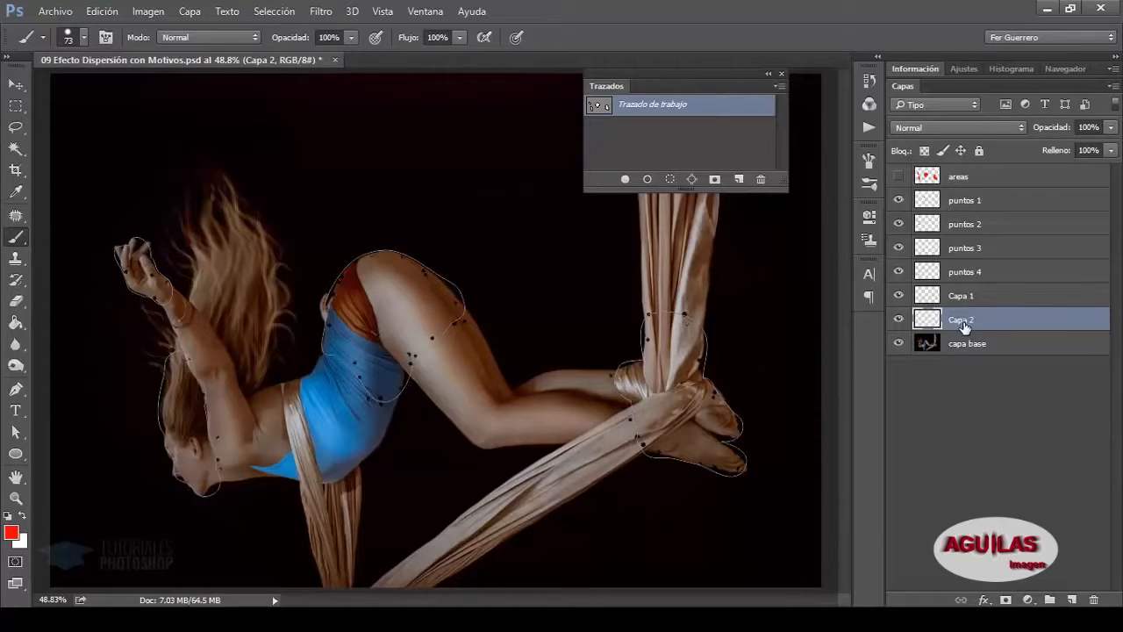
double_click(962, 321)
text(puntos 5)
key(Return)
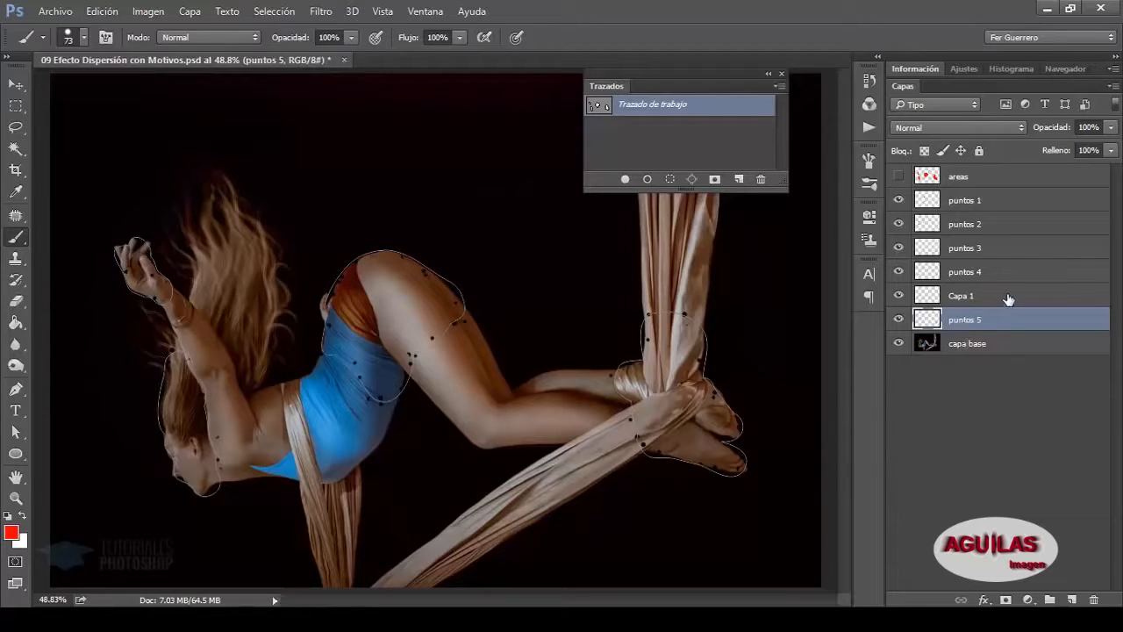
Delete the black-dot layer between "puntos 4" and "puntos 5", and check the copied dots by briefly hiding "capa base".
click(1052, 299)
drag(1053, 299, 1093, 600)
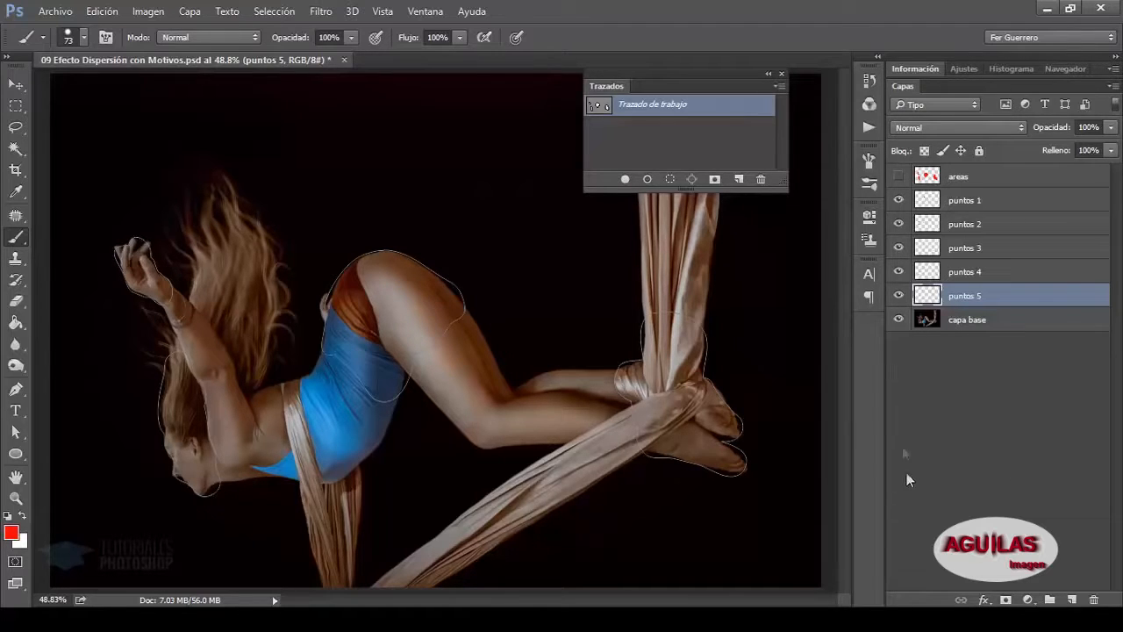
click(898, 320)
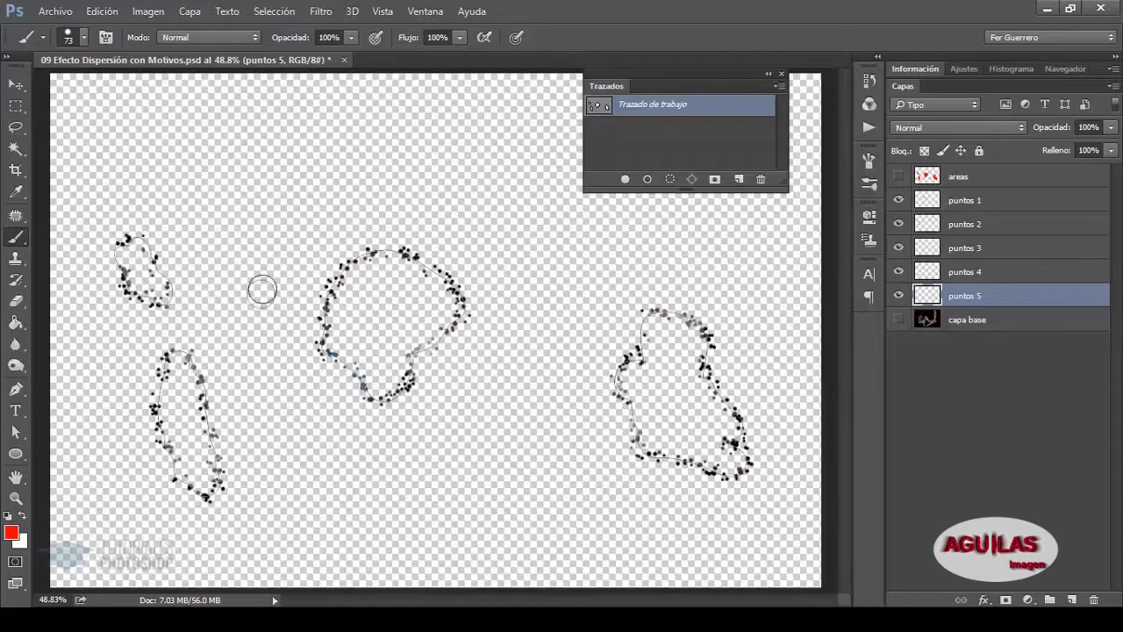
click(898, 321)
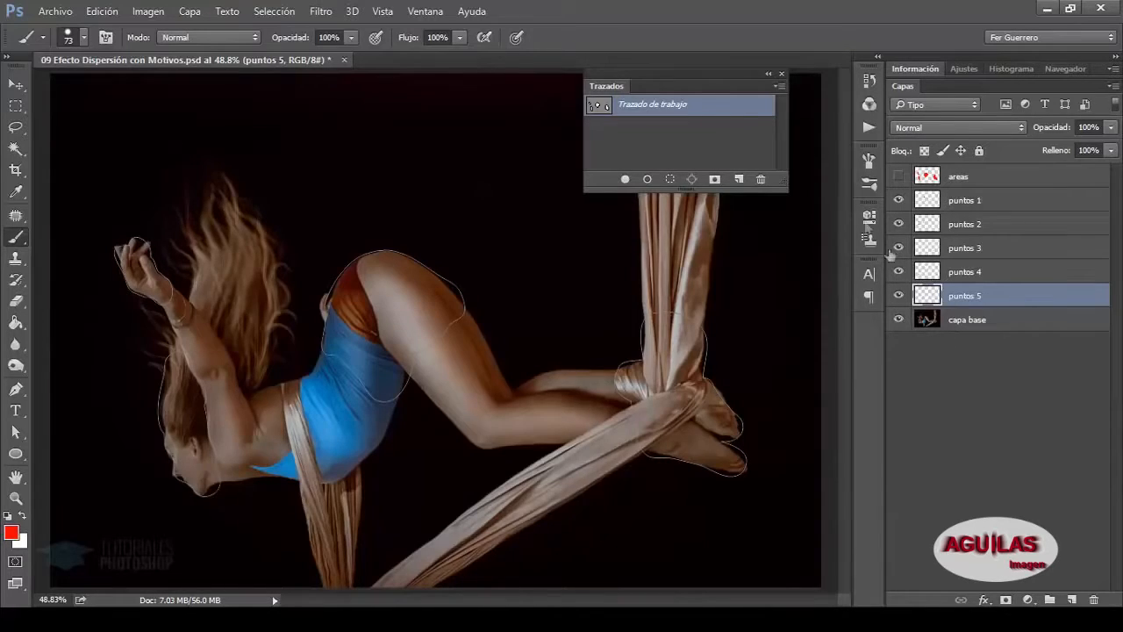
Deselect the work path and dock the Trazados panel beside Capas, keeping the layer list in front.
click(650, 136)
drag(604, 91, 960, 85)
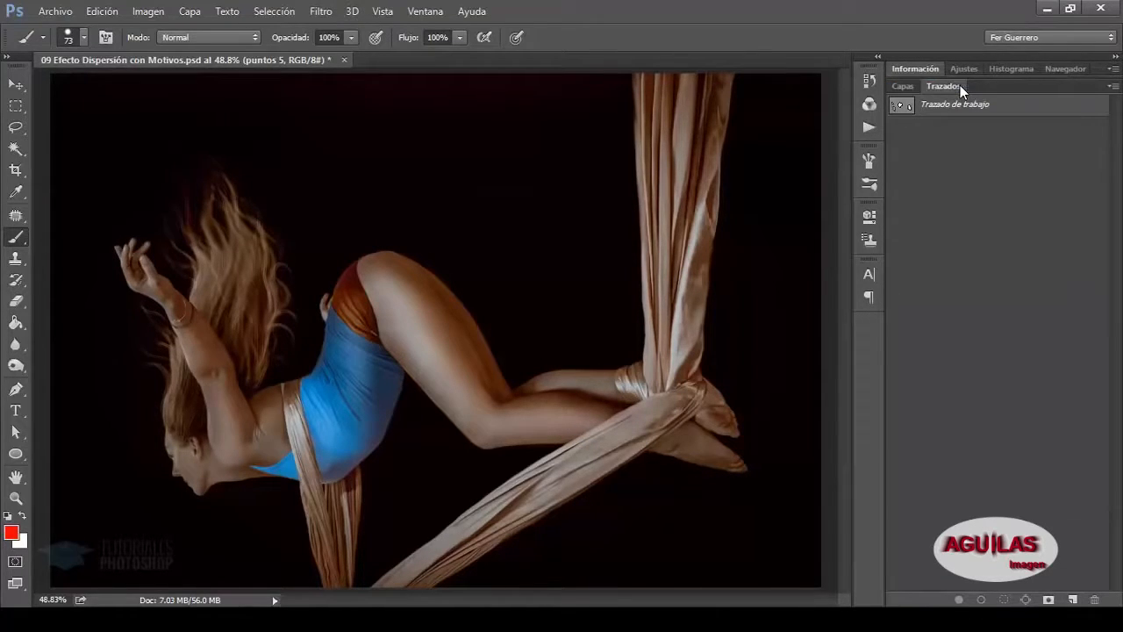
click(904, 86)
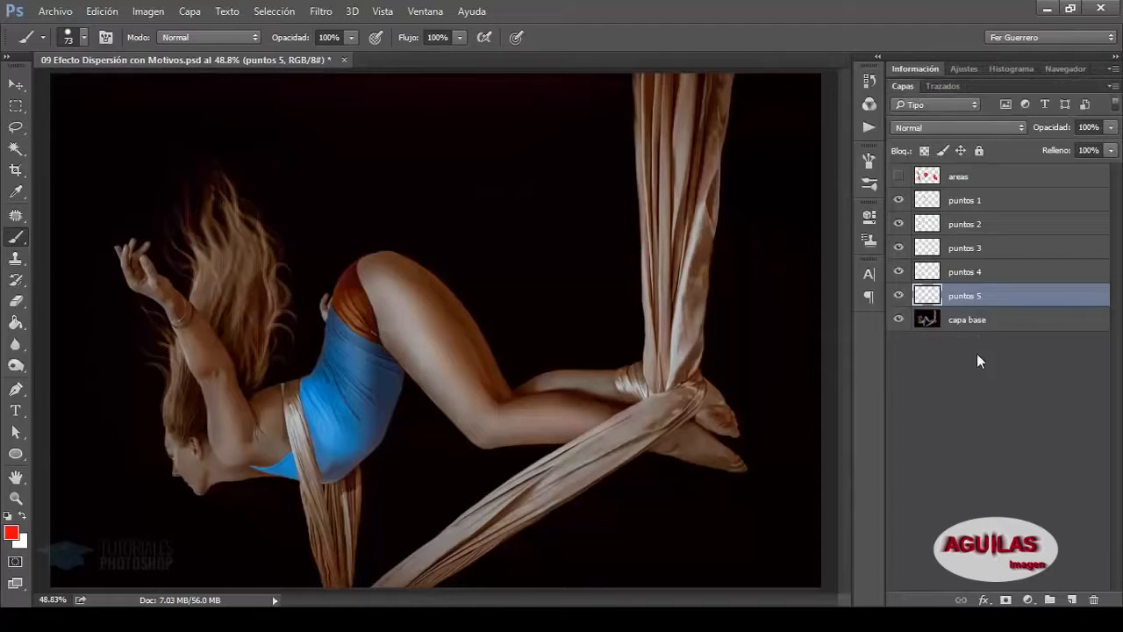
Group the layers "puntos 1" through "puntos 5" and name the group "puntos".
click(975, 321)
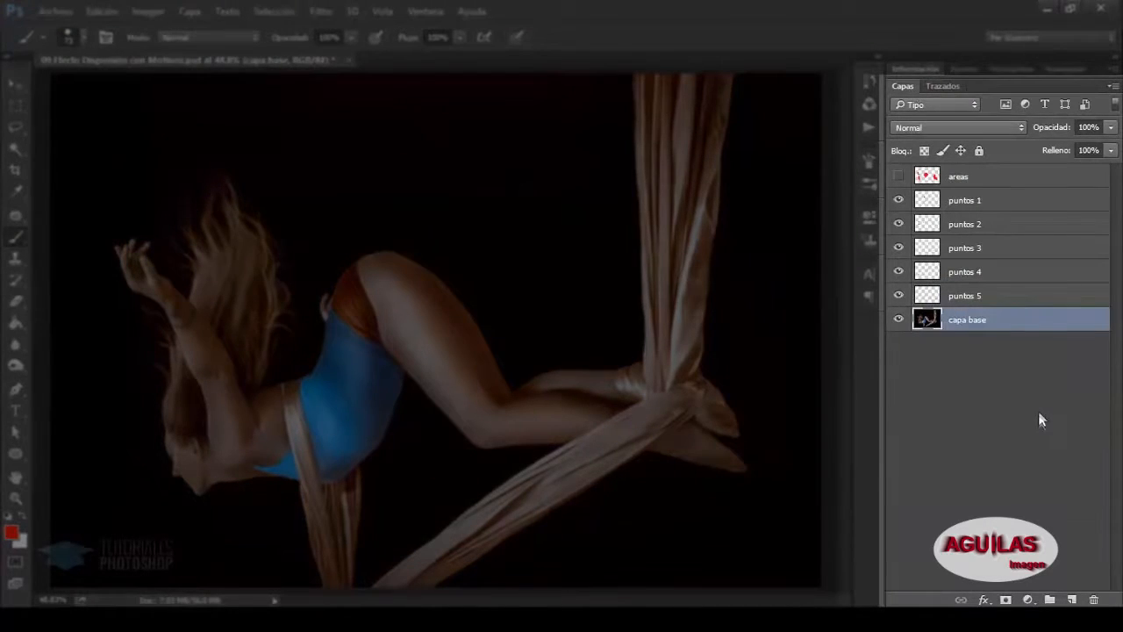
click(1025, 204)
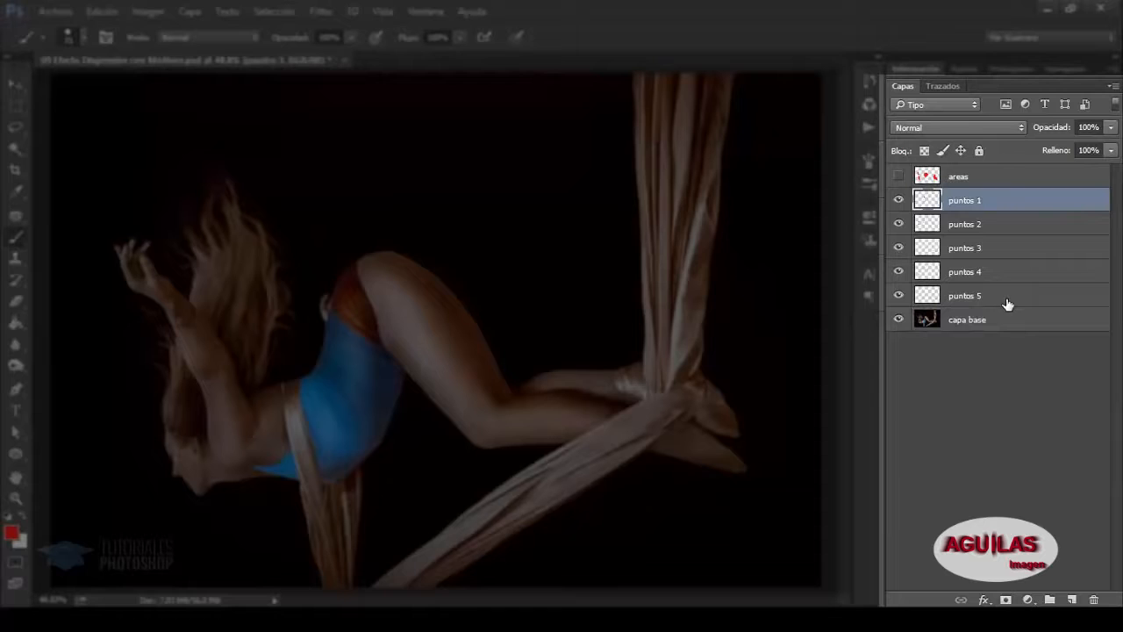
shift+click(1033, 304)
drag(1033, 299, 1049, 600)
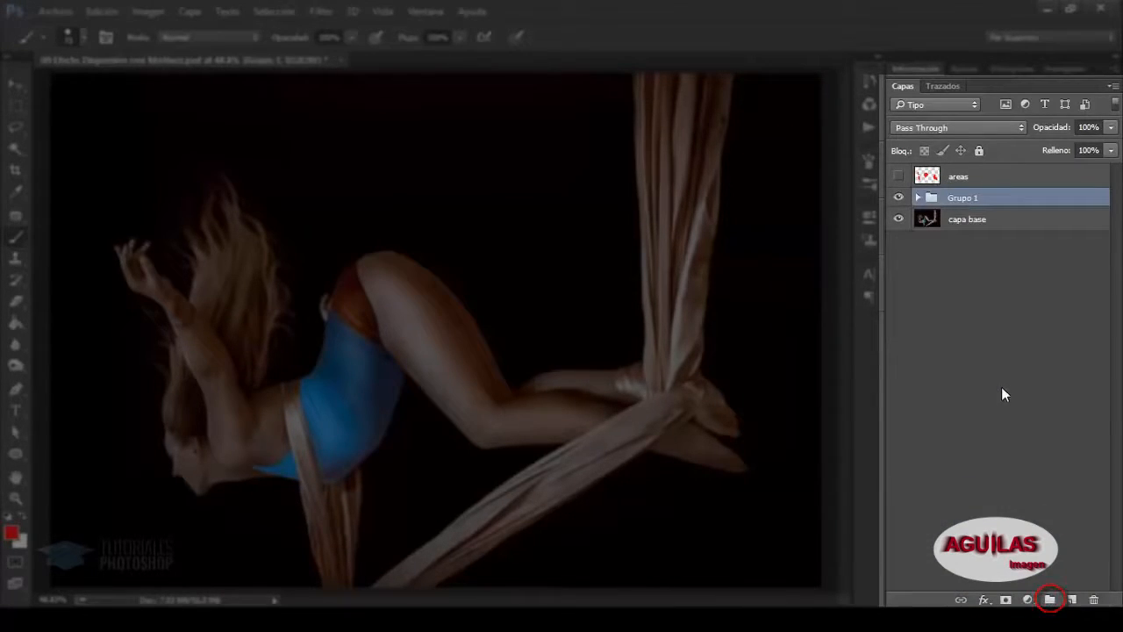
click(917, 198)
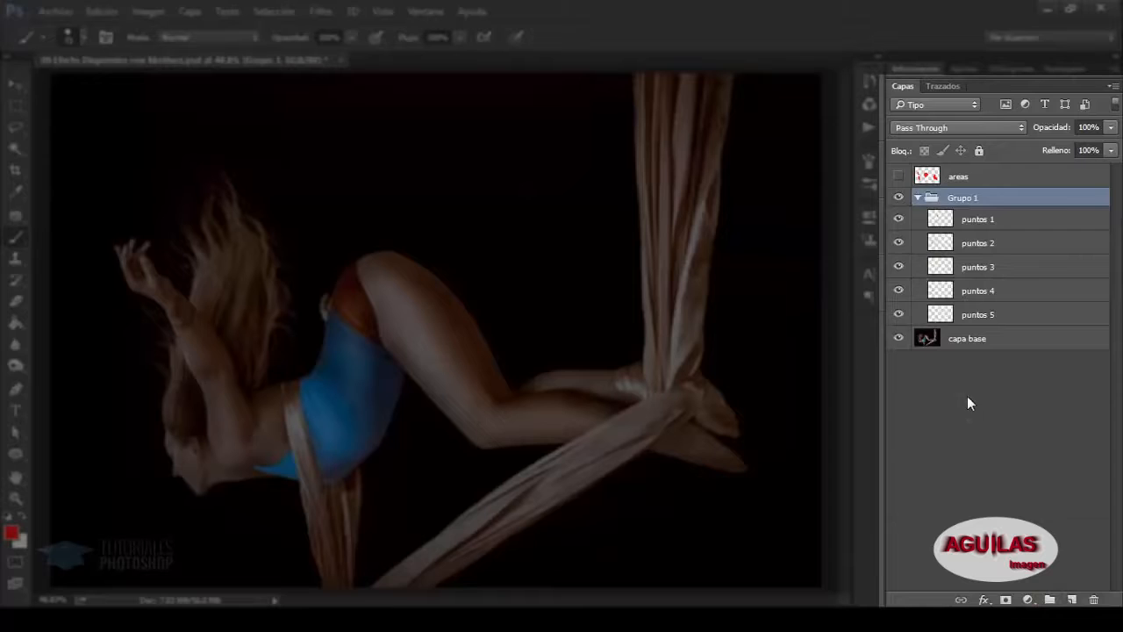
double_click(963, 199)
text(puntos)
Move the dots of "puntos 1" slightly upward and those of "puntos 2" a little farther up with the Move tool.
click(1000, 220)
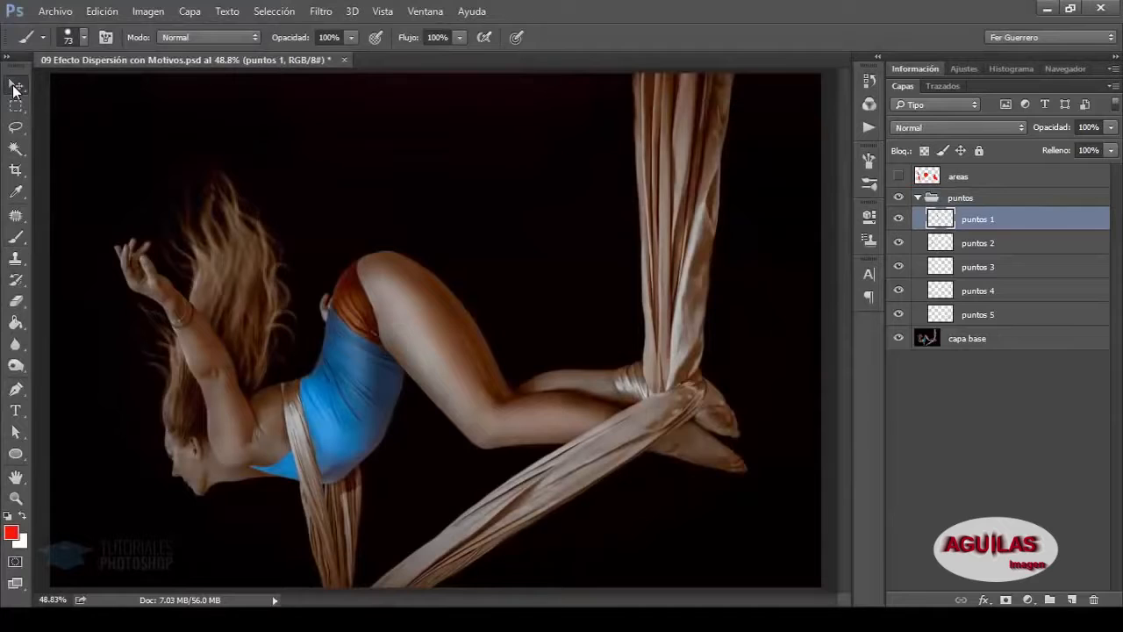
key(v)
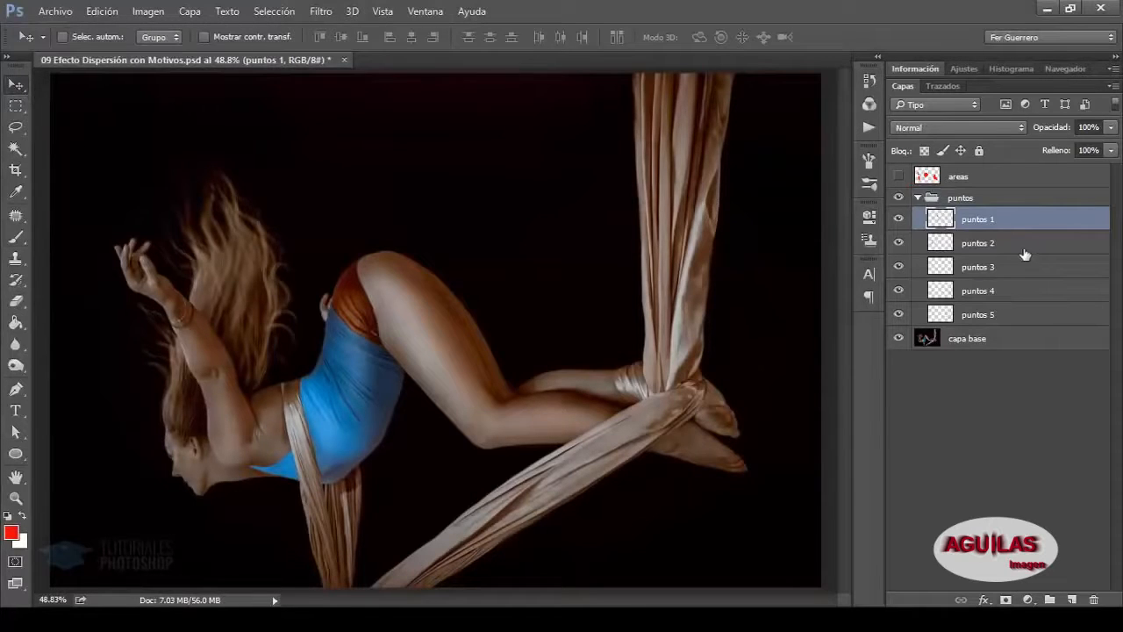
drag(363, 271, 368, 231)
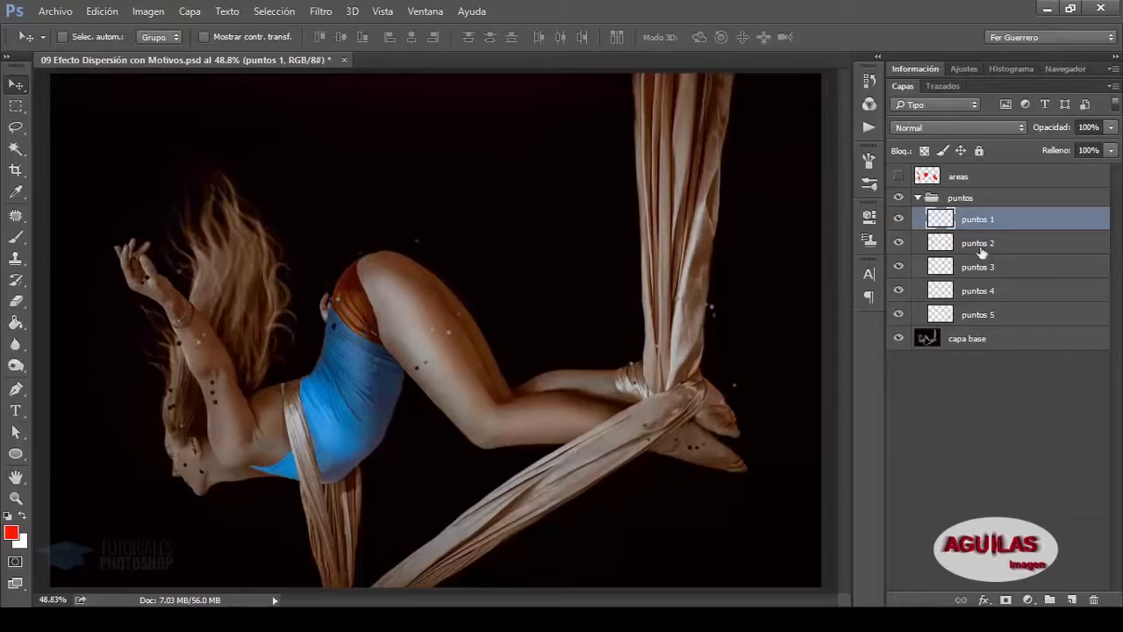
click(980, 249)
drag(372, 326, 388, 265)
Move the dots of "puntos 3", "puntos 4" and "puntos 5" progressively farther up from the body, and collapse the "puntos" group.
click(978, 267)
drag(537, 279, 493, 211)
click(974, 290)
drag(468, 298, 496, 134)
click(978, 314)
drag(672, 340, 671, 88)
click(963, 403)
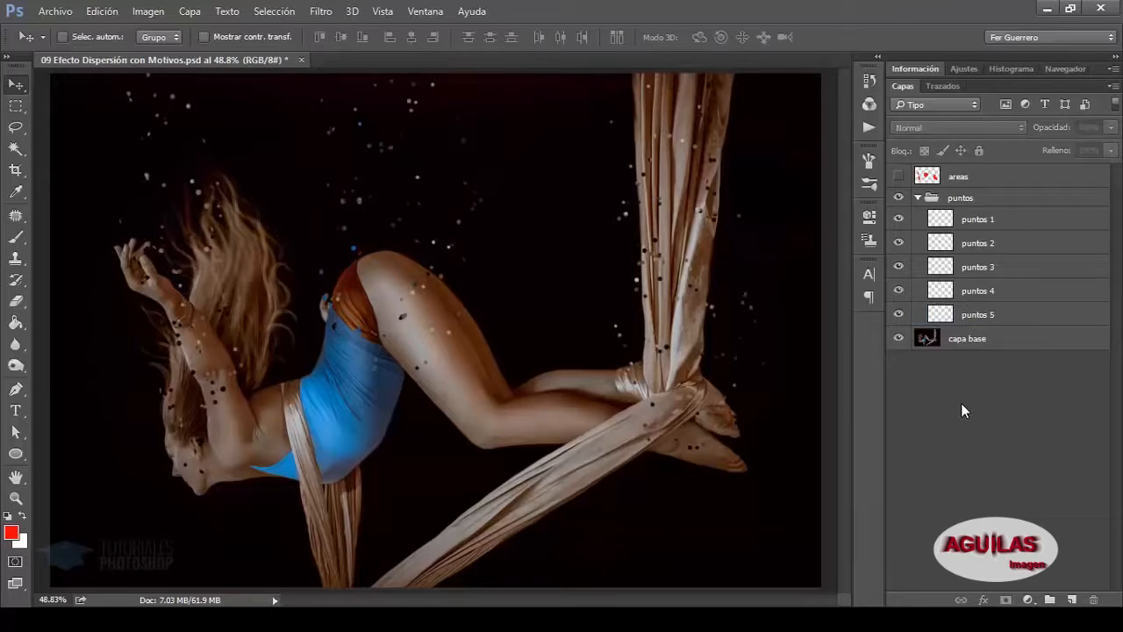
click(919, 198)
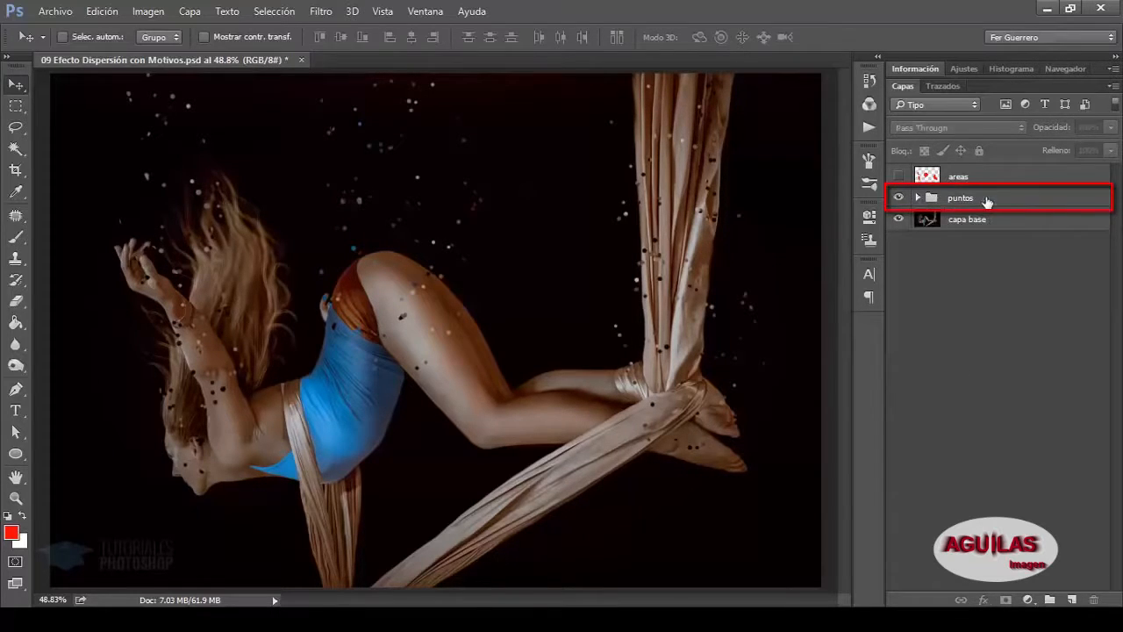
Duplicate the "puntos" group and rename the copy "puntos gdes".
click(986, 200)
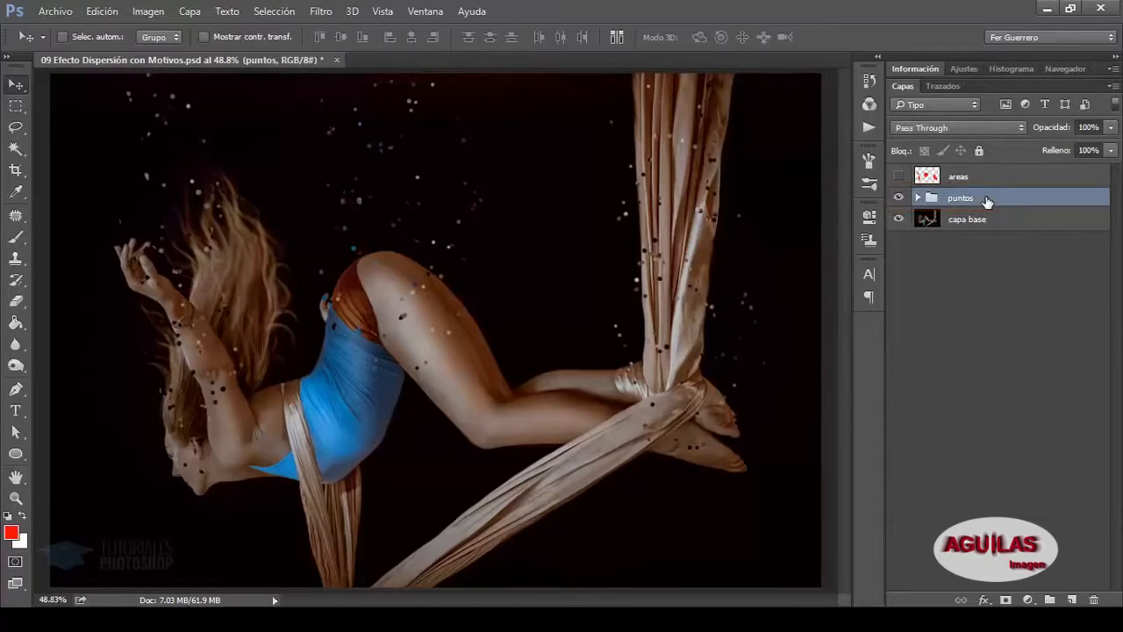
key(ctrl+j)
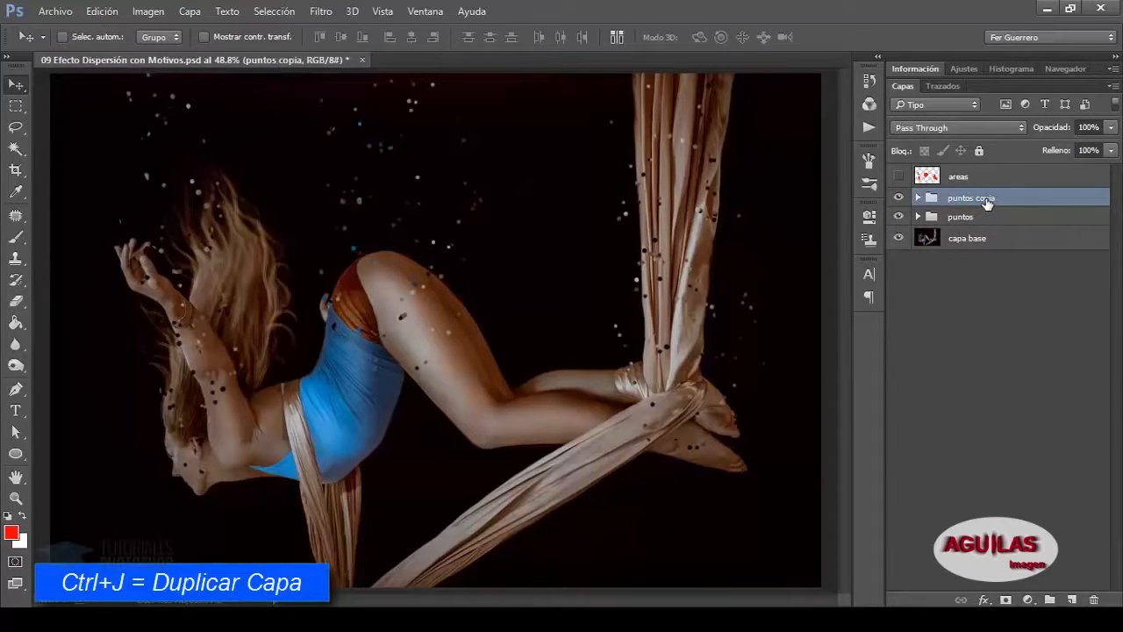
double_click(986, 200)
drag(979, 198, 1040, 201)
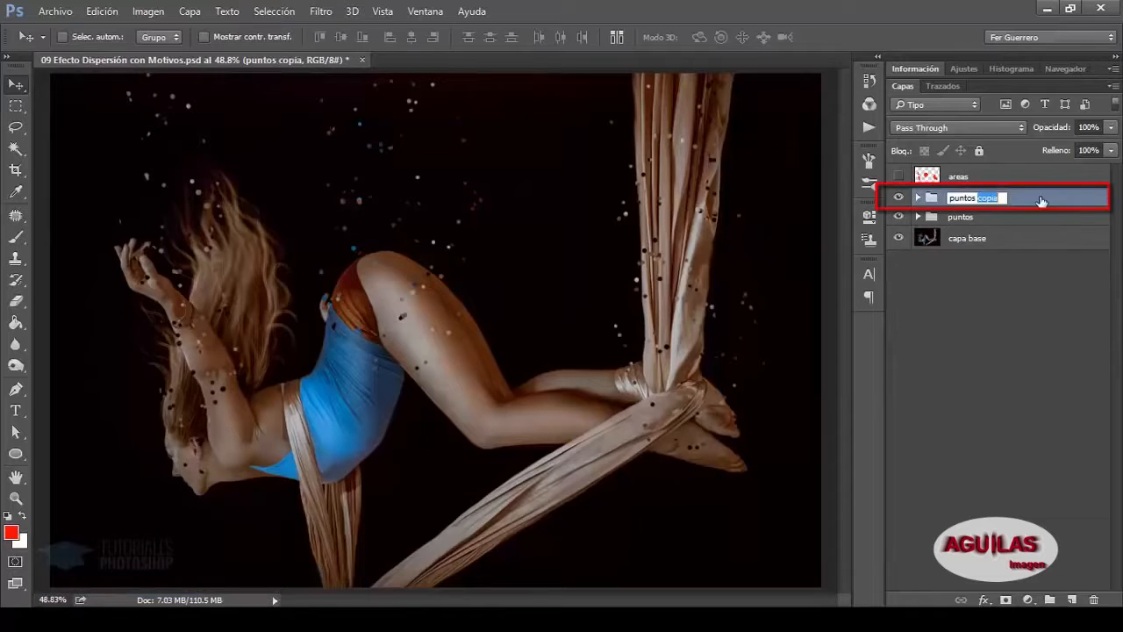
text(gdes)
key(Return)
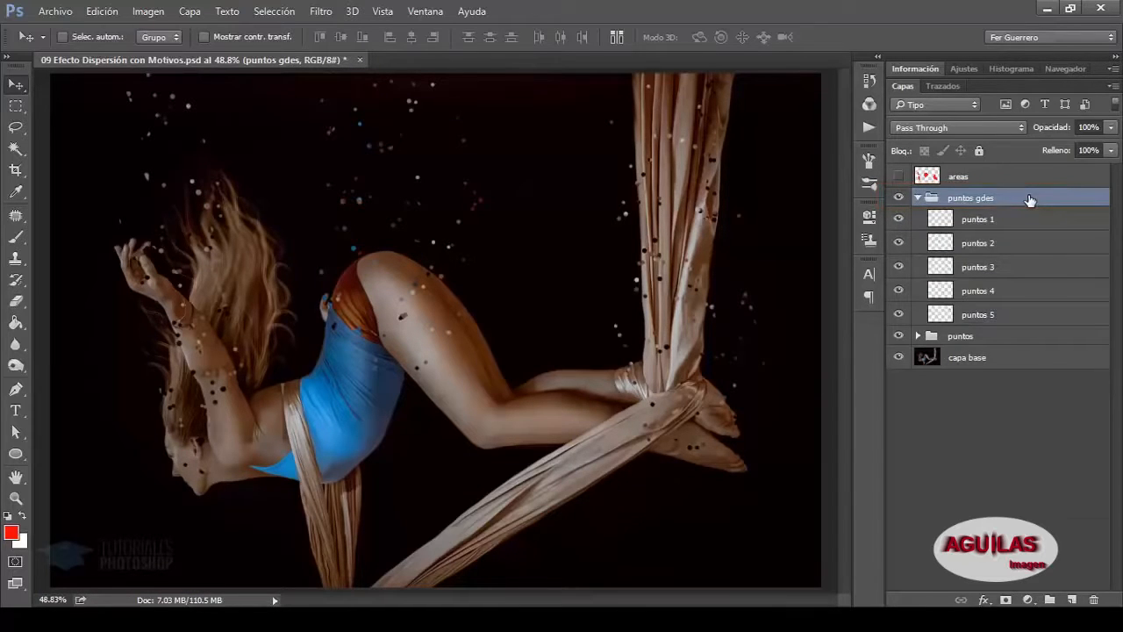
Enlarge the dots of "puntos 5" in the "puntos gdes" group with Free Transform, mainly in height, and shift them slightly down.
click(996, 318)
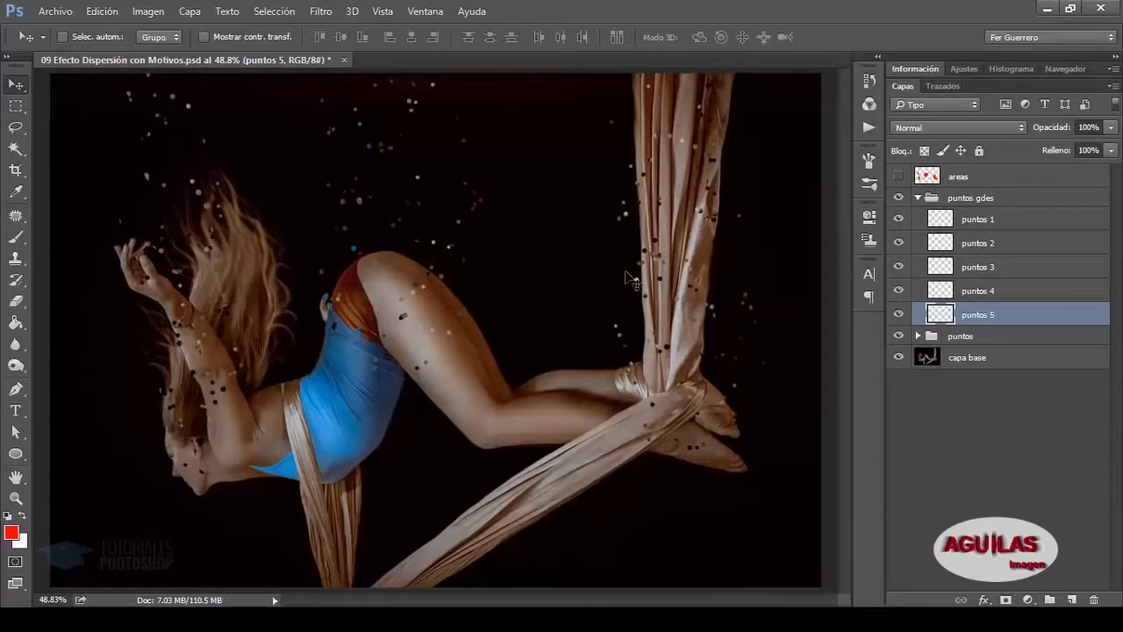
key(ctrl)
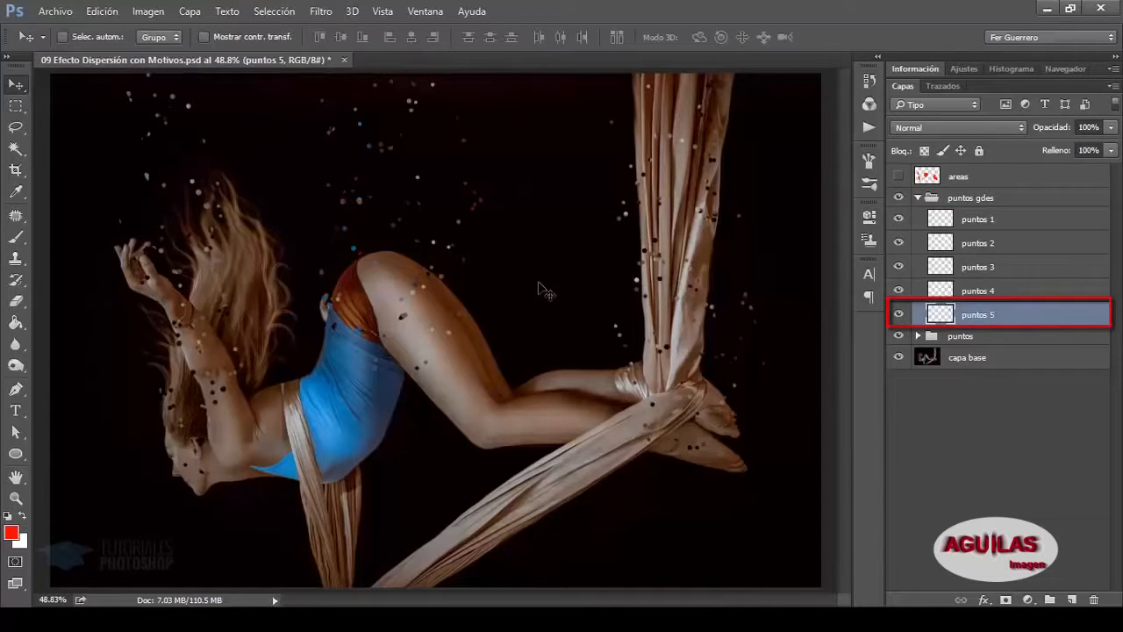
key(ctrl+t)
mouse_move(749, 248)
mouse_down()
mouse_move(741, 268)
mouse_move(927, 388)
mouse_move(778, 389)
mouse_up()
mouse_move(478, 226)
mouse_down()
mouse_move(439, 232)
mouse_move(465, 254)
mouse_up()
key(Return)
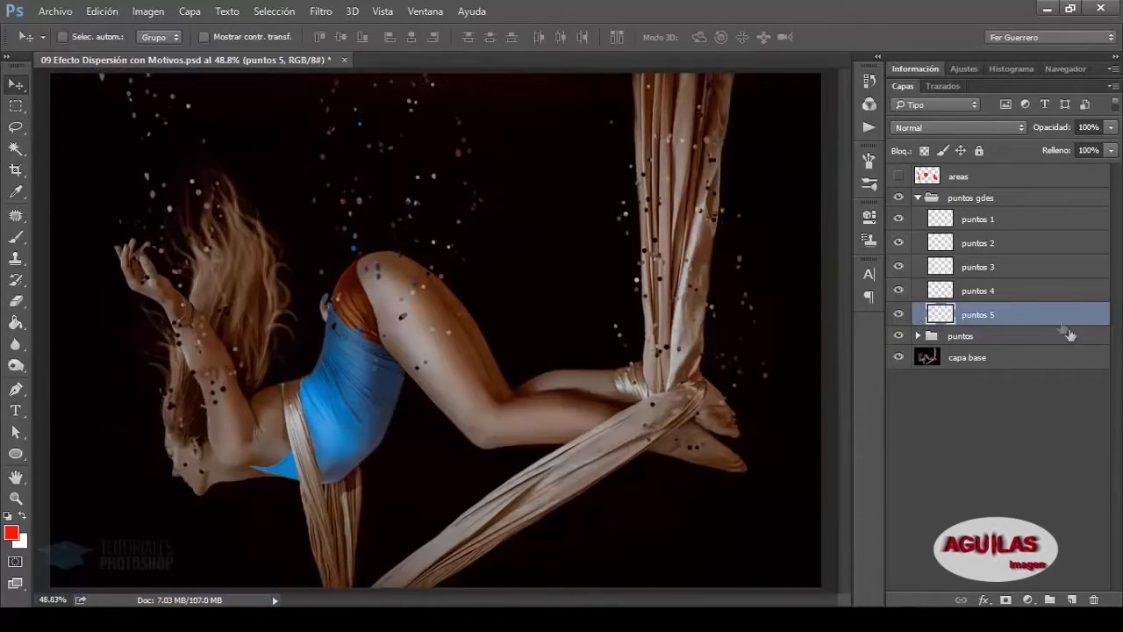
Stretch the dots of "puntos 4" in "puntos gdes" downward with Free Transform, making them slightly narrower.
click(1006, 291)
key(ctrl+t)
drag(758, 320, 733, 449)
key(Return)
Stretch the dots of "puntos 3" in "puntos gdes" vertically with Free Transform and shift them upward.
click(994, 267)
key(ctrl+t)
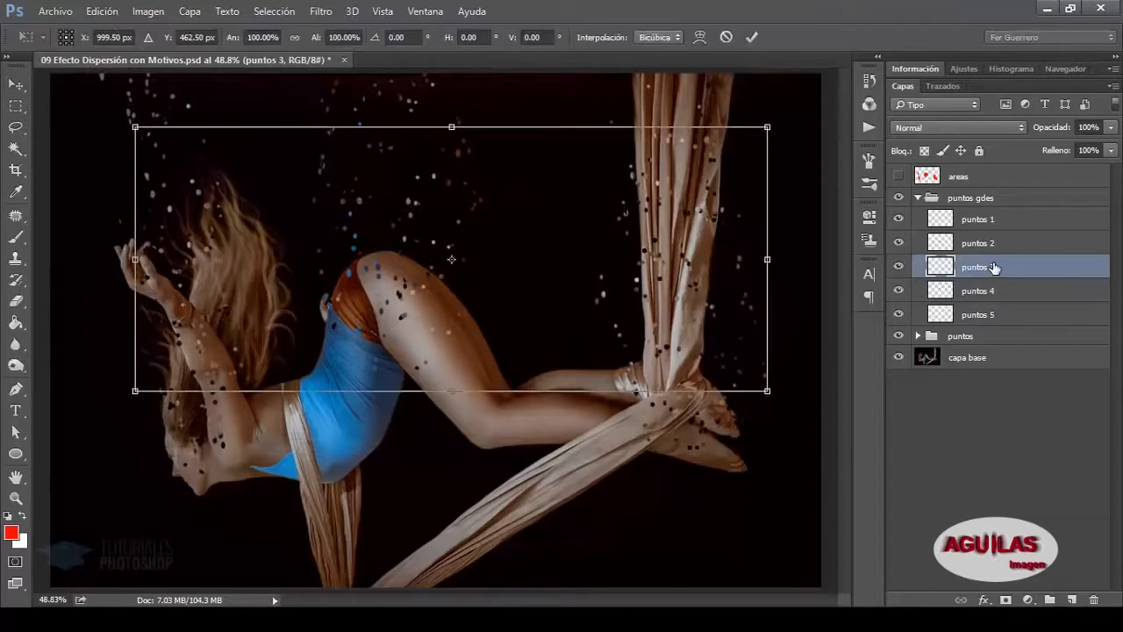
drag(135, 391, 145, 482)
drag(435, 306, 433, 255)
key(Return)
Scale the dots of "puntos 2" in "puntos gdes" to about 105% width and 134% height, and move them up.
click(980, 245)
key(ctrl+t)
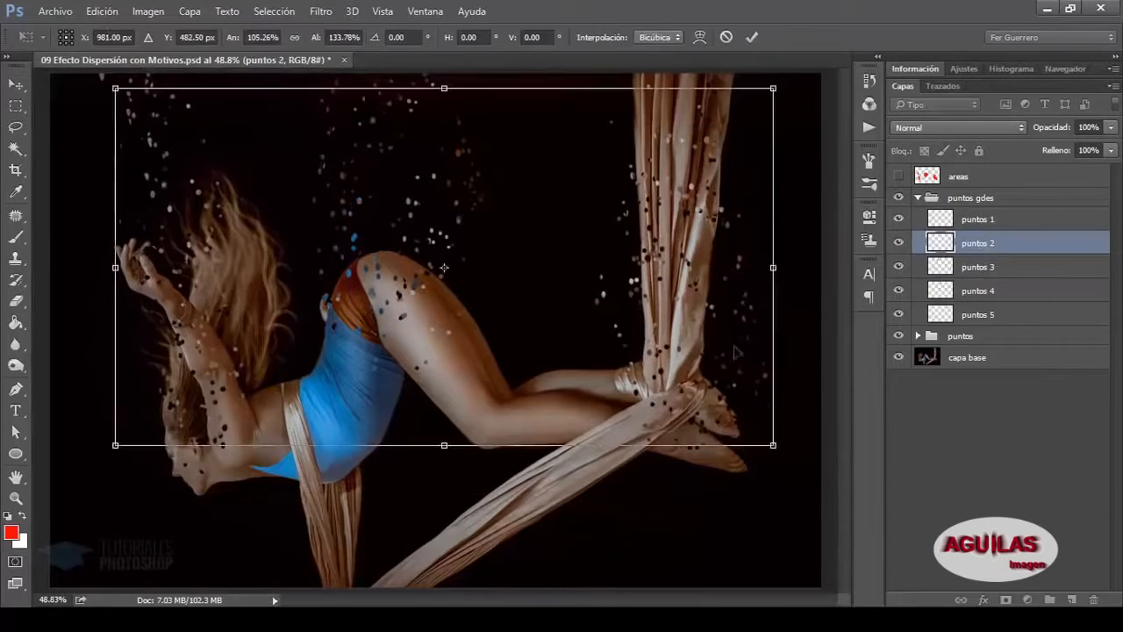
drag(737, 350, 725, 258)
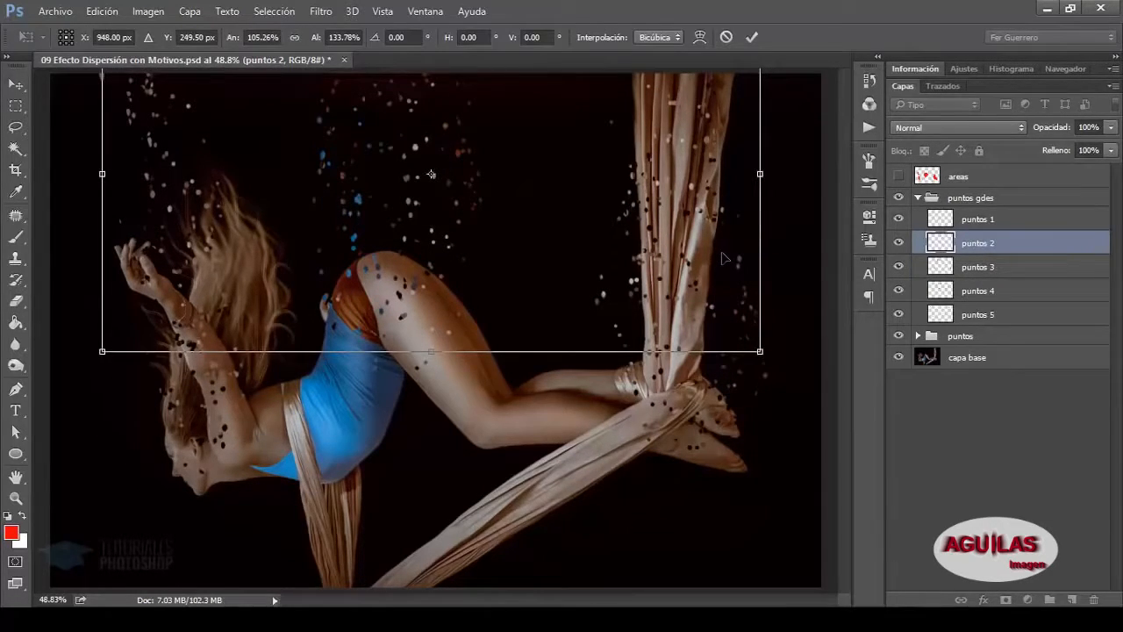
key(Return)
Scale the dots of "puntos 1" in "puntos gdes" to about 96% width and 142% height, and move them well upward.
click(971, 222)
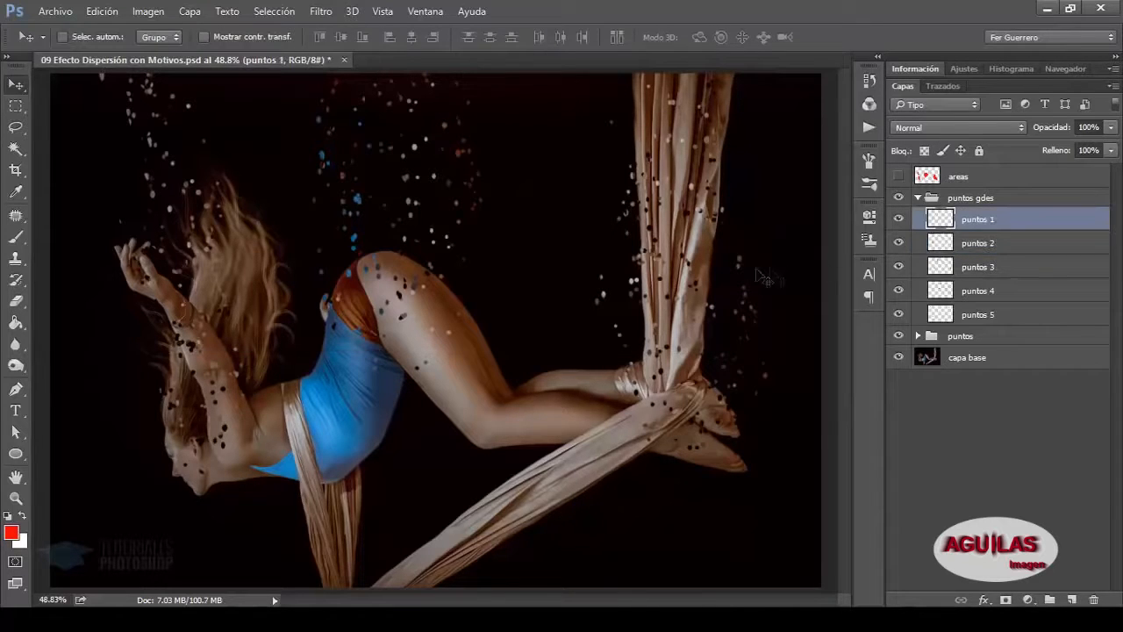
key(ctrl+t)
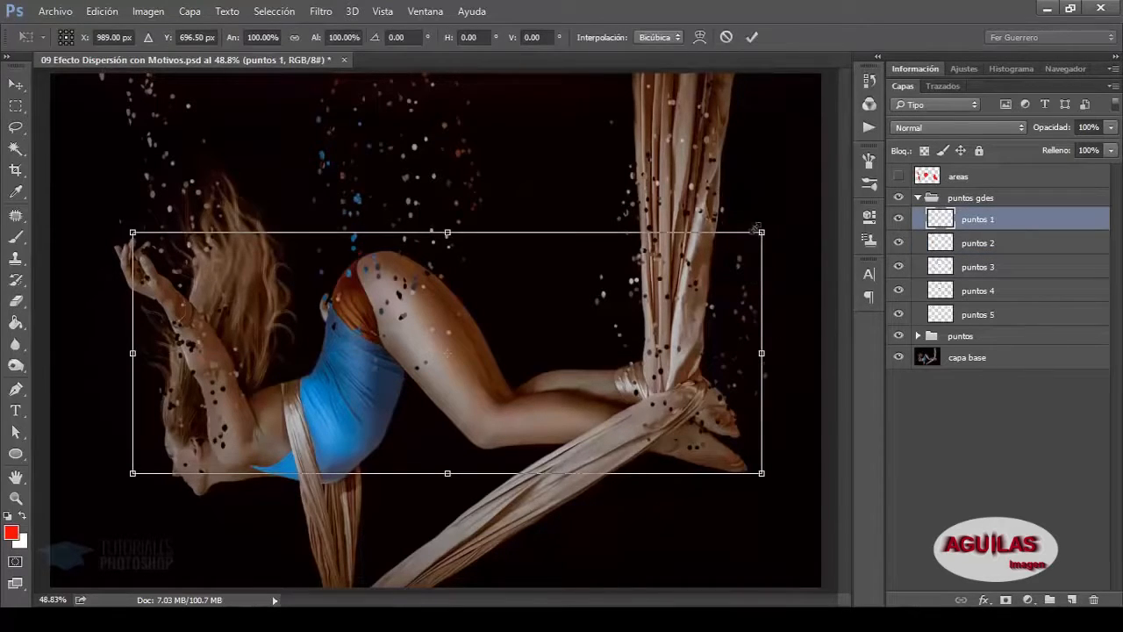
drag(756, 219, 734, 128)
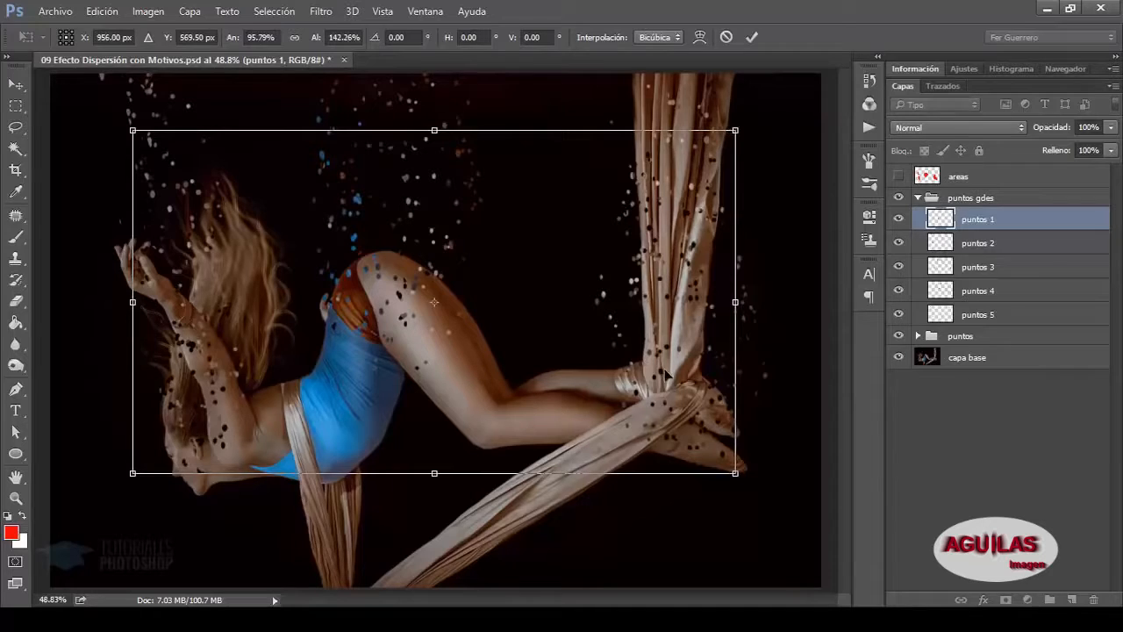
drag(667, 375, 674, 165)
key(Return)
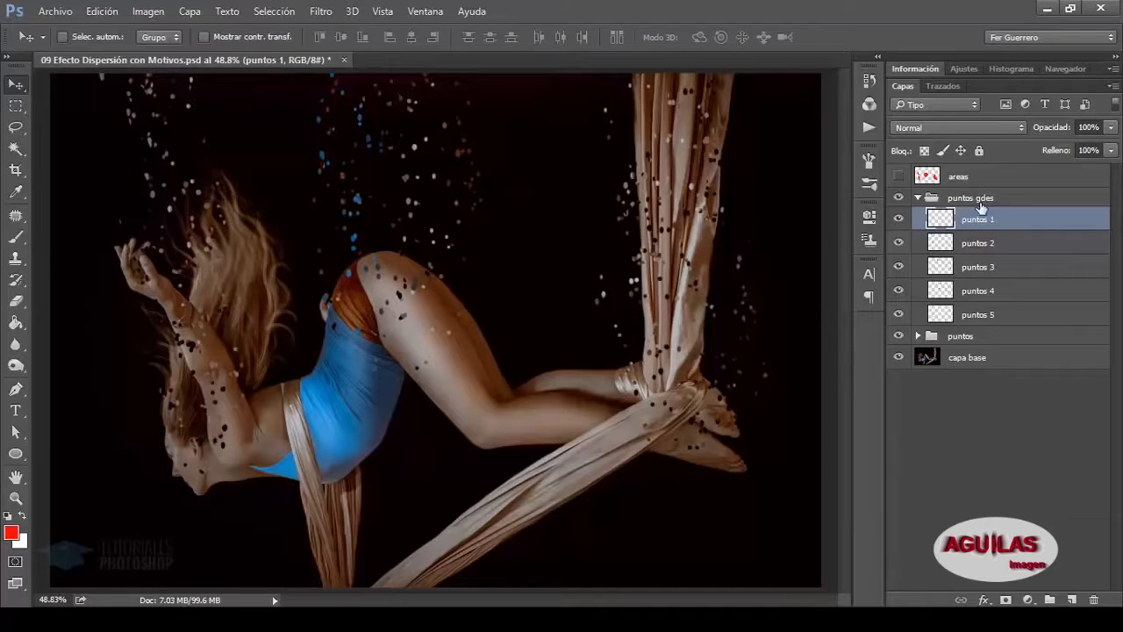
Apply a Gaussian blur with a radius of 7.2 pixels to "puntos 5" in the "puntos gdes" group.
click(1007, 315)
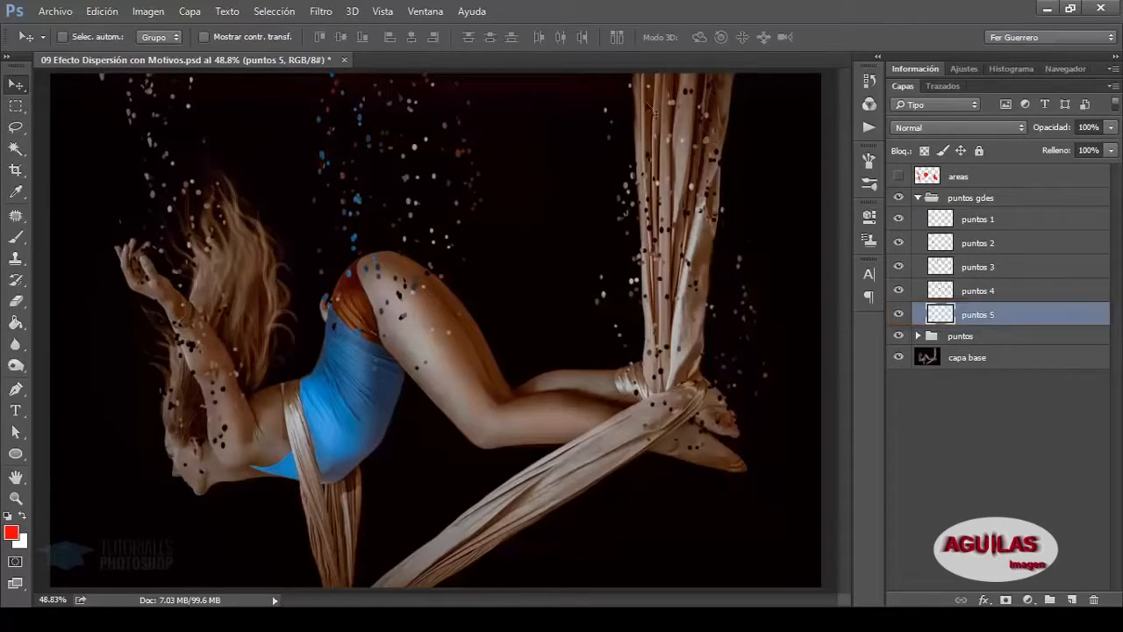
click(316, 11)
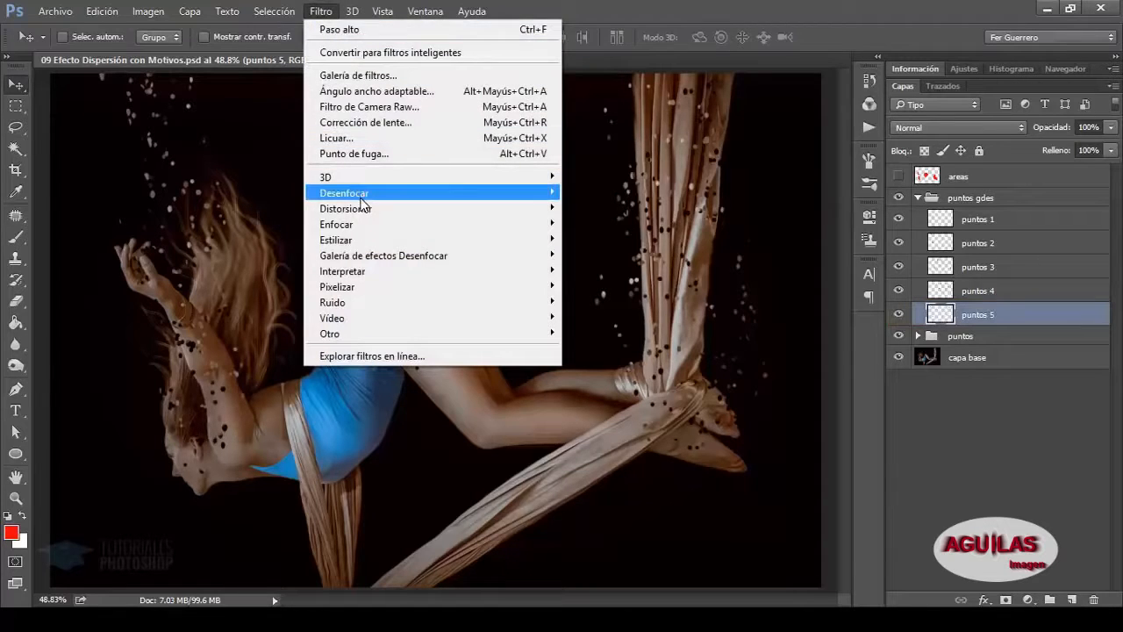
mouse_move(362, 198)
click(626, 301)
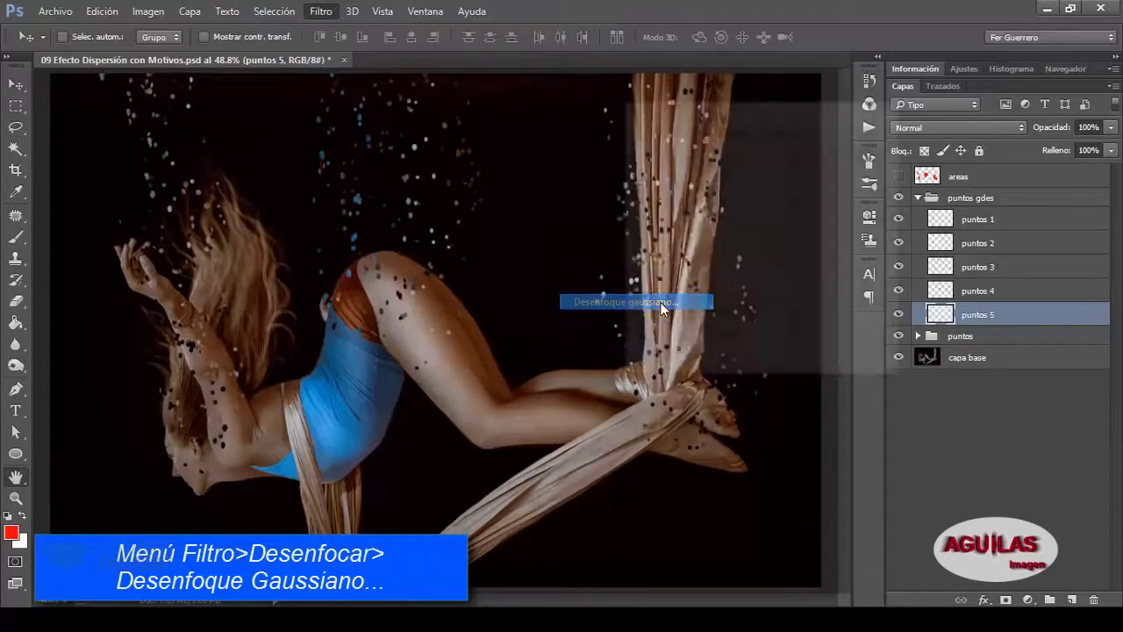
drag(682, 363, 688, 366)
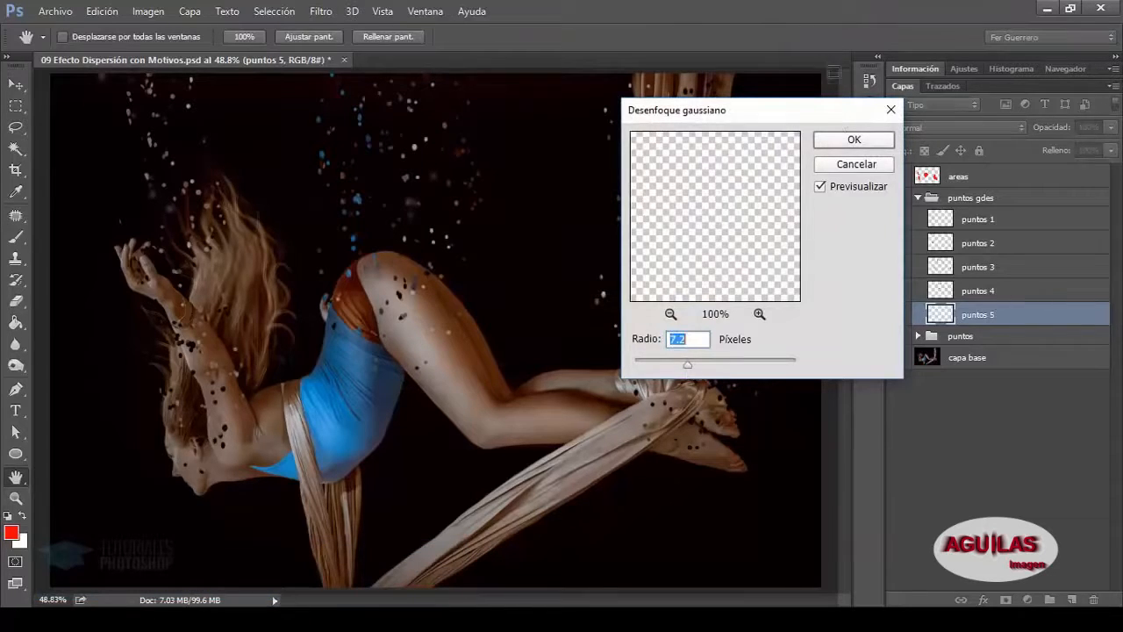
click(839, 142)
Apply a motion blur with a 90° angle and a distance of 62 pixels to "puntos 4" in "puntos gdes".
click(1010, 293)
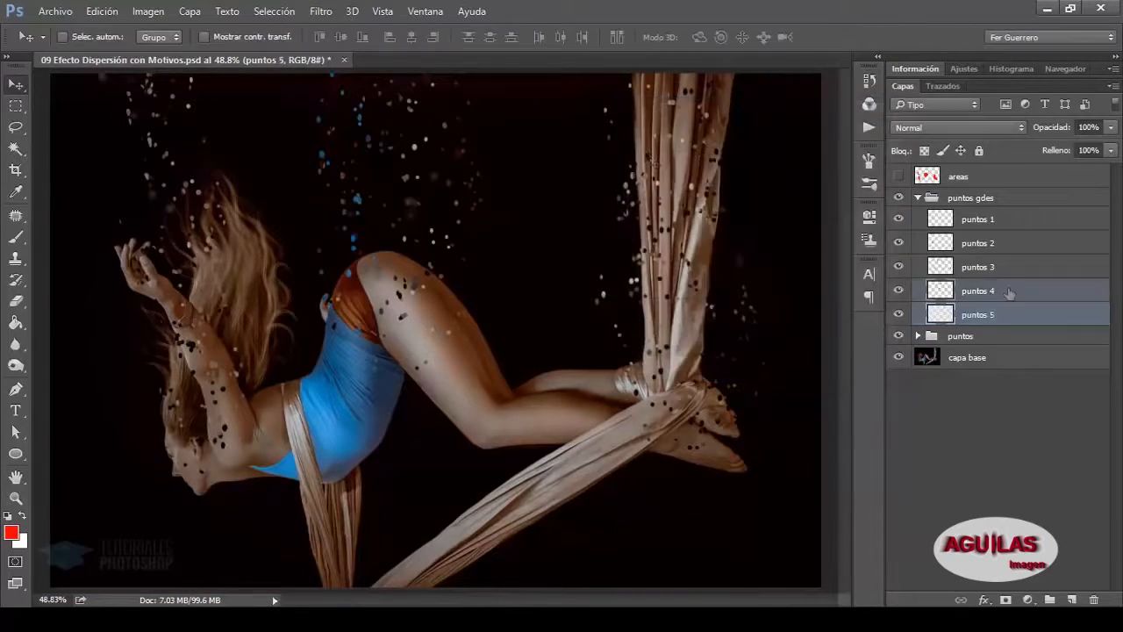
click(318, 12)
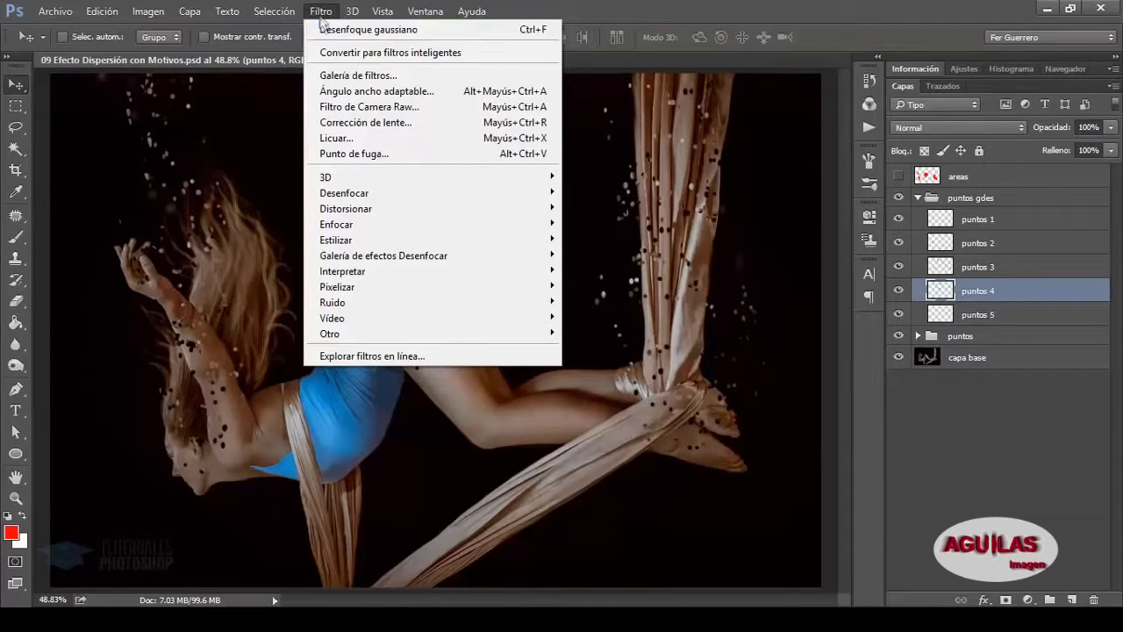
mouse_move(352, 200)
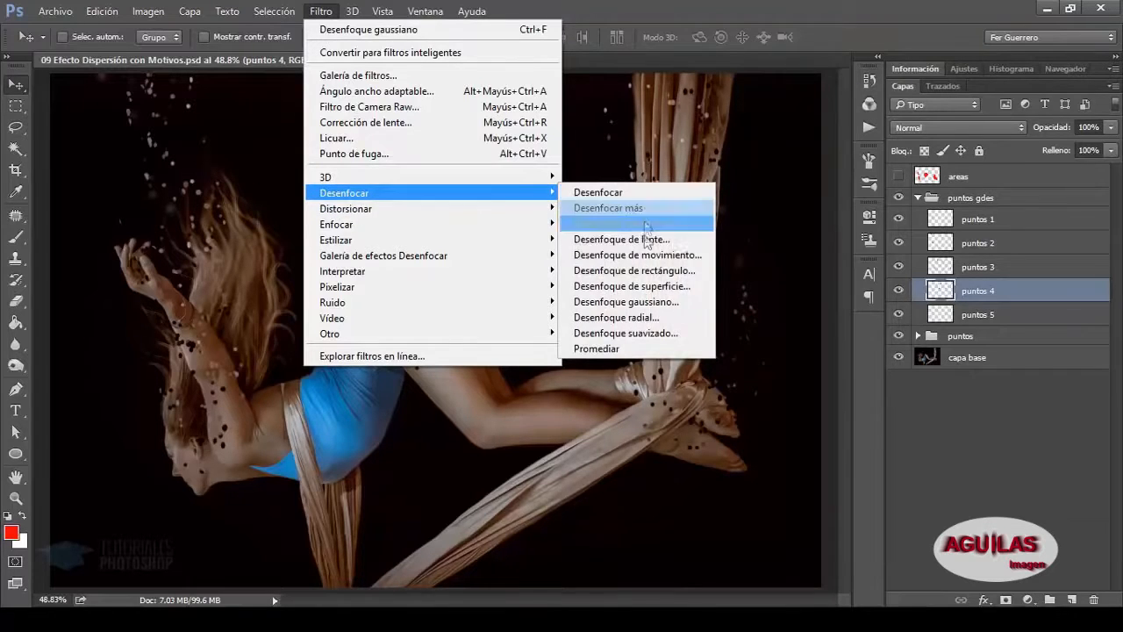
click(652, 255)
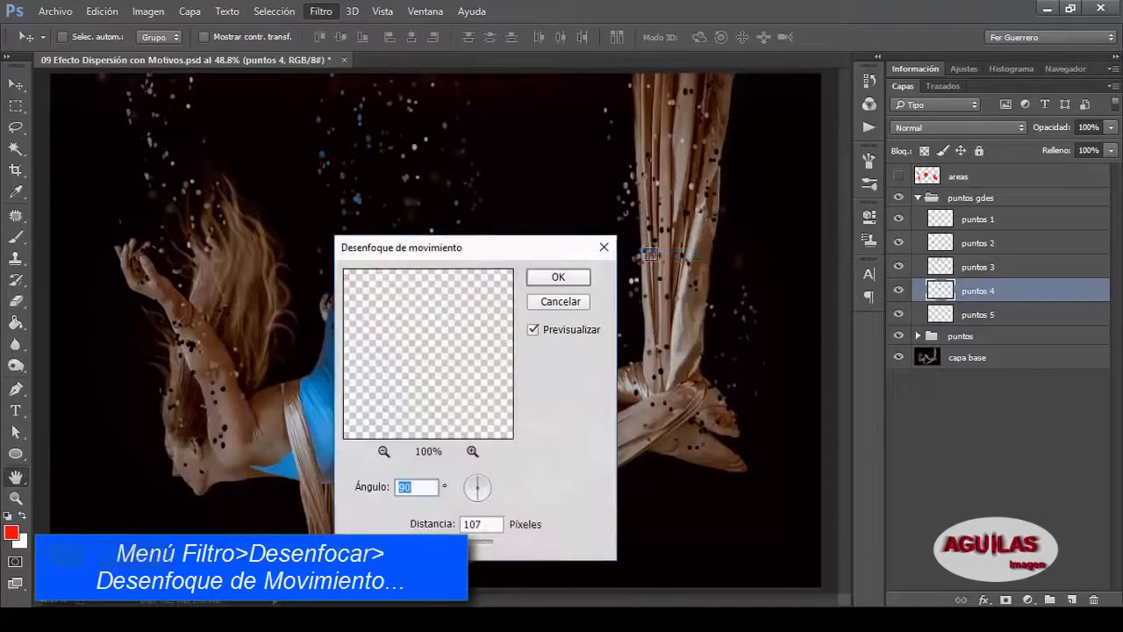
drag(491, 247, 742, 191)
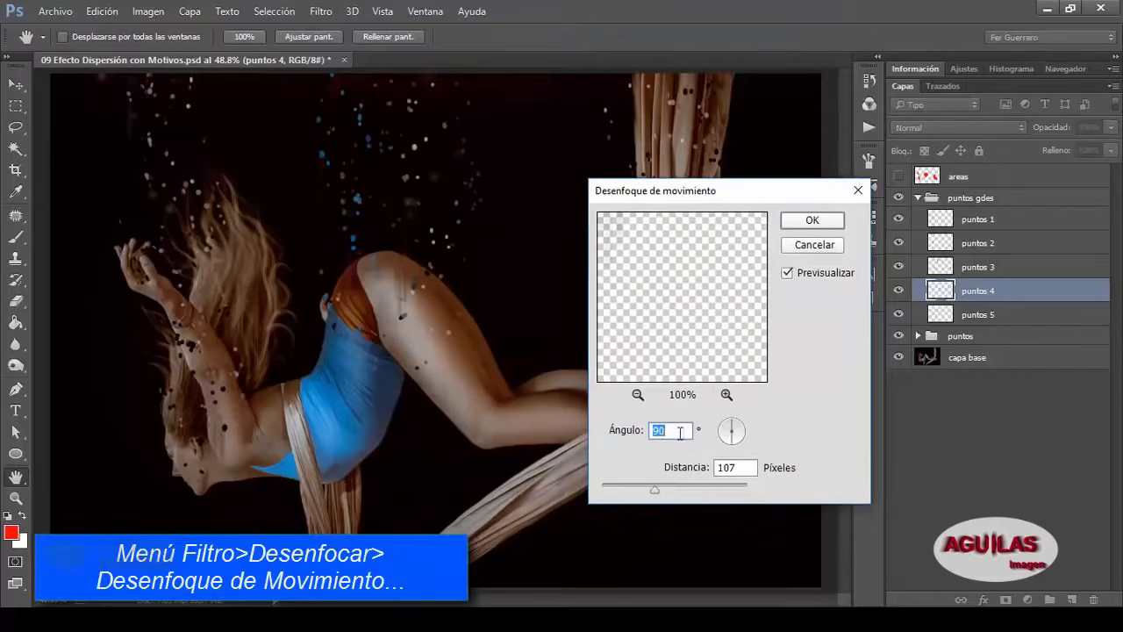
click(733, 425)
mouse_move(729, 420)
mouse_down()
mouse_move(724, 429)
mouse_move(732, 420)
mouse_up()
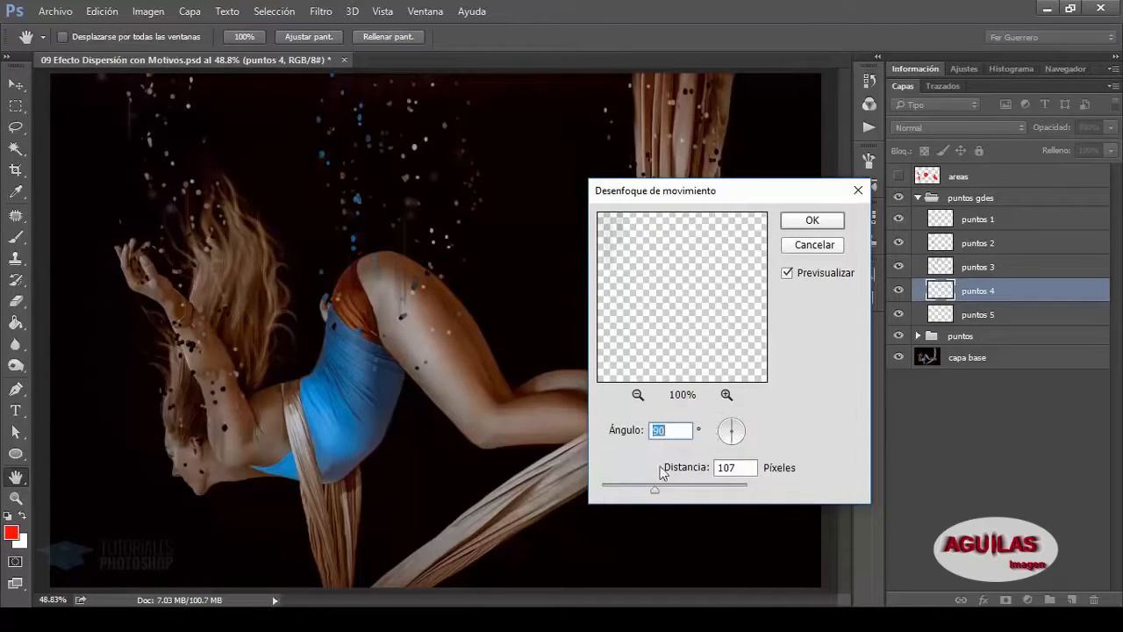
drag(655, 488, 643, 488)
drag(777, 193, 676, 248)
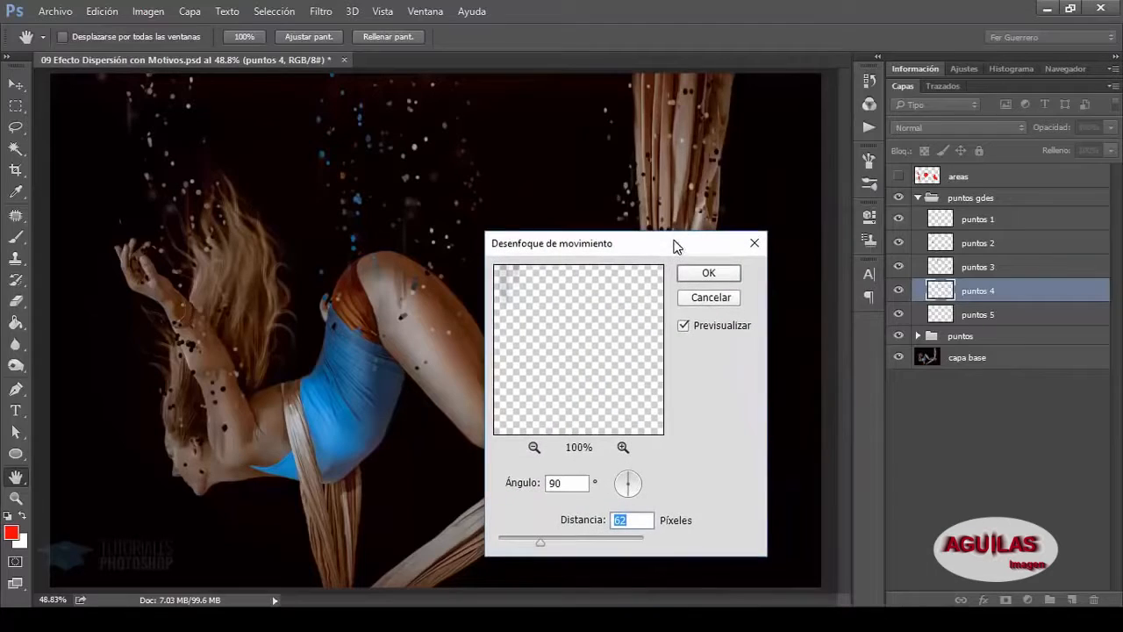
click(726, 274)
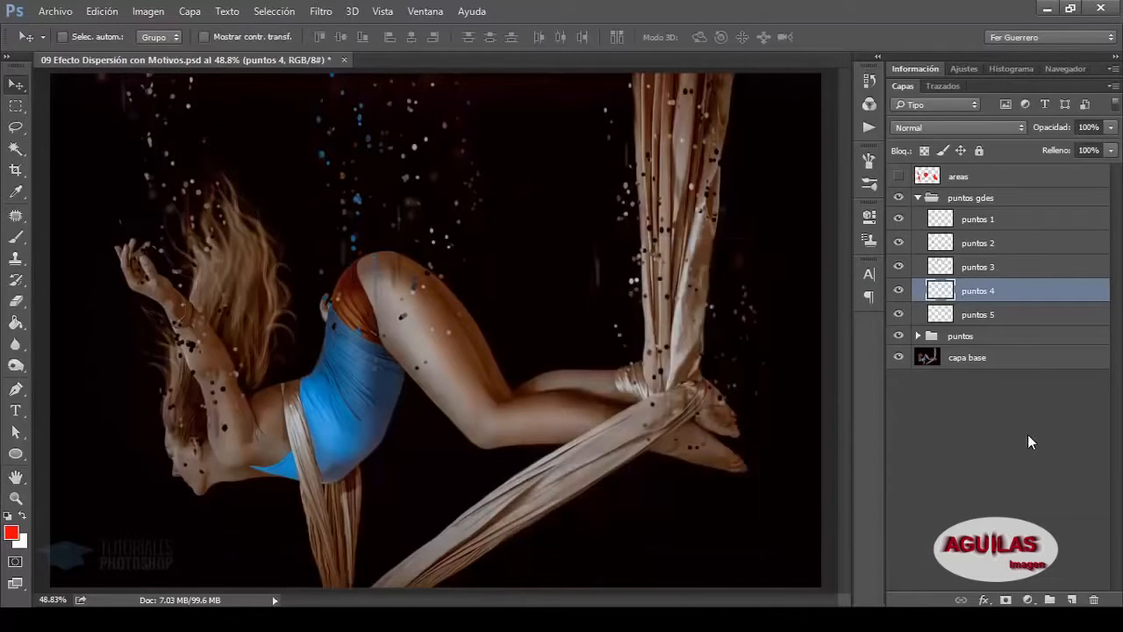
Collapse and duplicate the "puntos gdes" group, and merge the copy into a single layer.
click(918, 197)
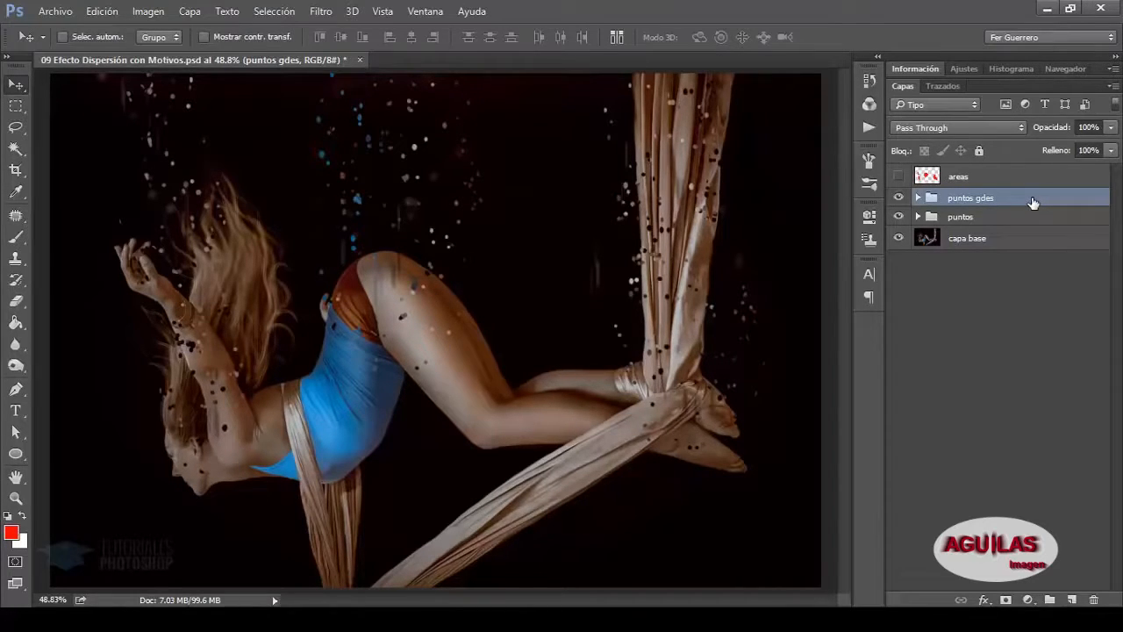
key(ctrl+j)
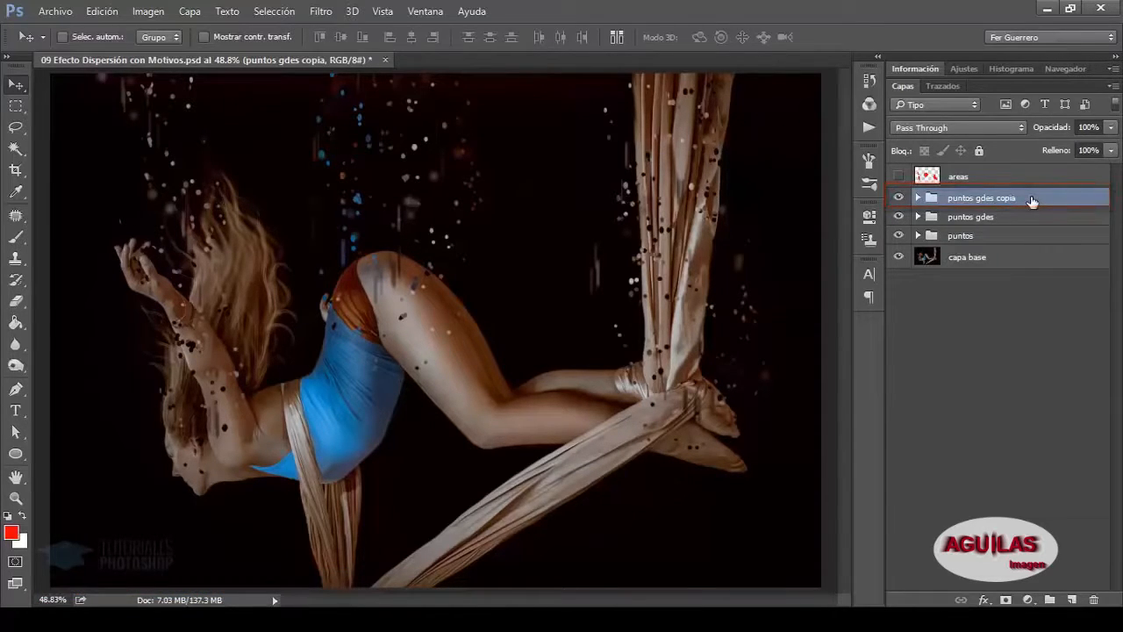
key(ctrl+e)
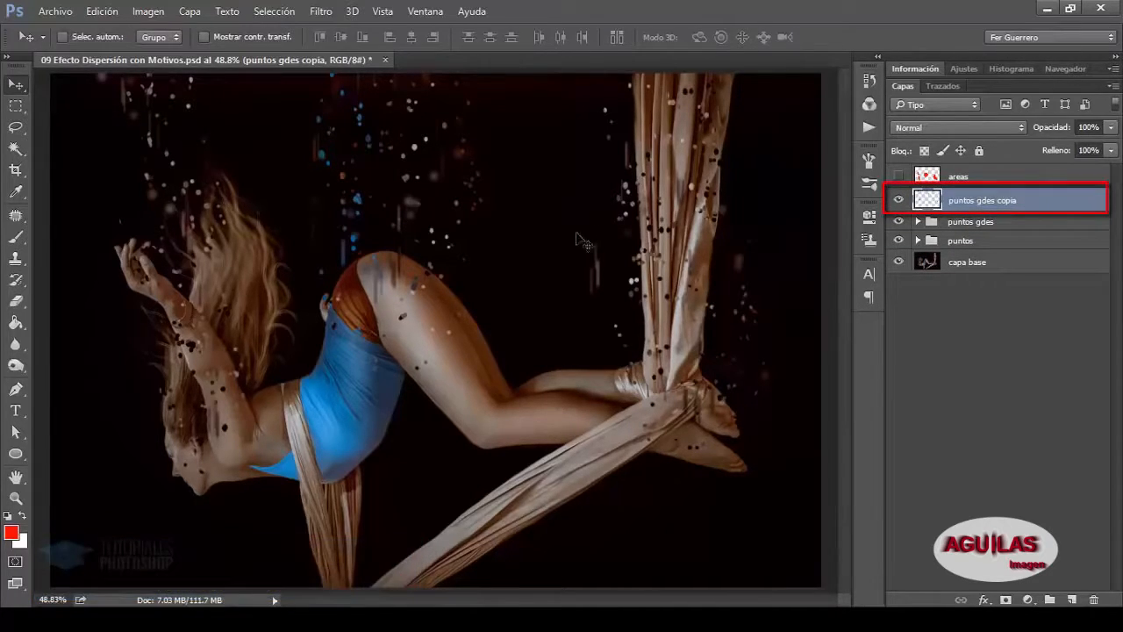
Apply a Gaussian blur with a radius of 7.2 pixels to the merged "puntos gdes copia" layer.
click(321, 12)
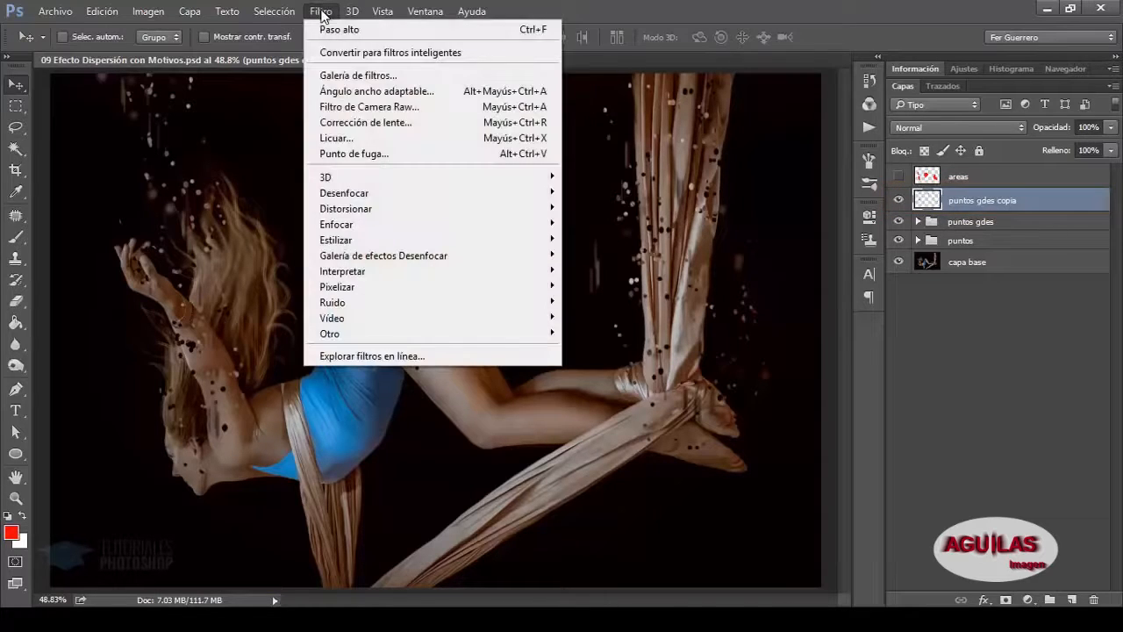
mouse_move(364, 192)
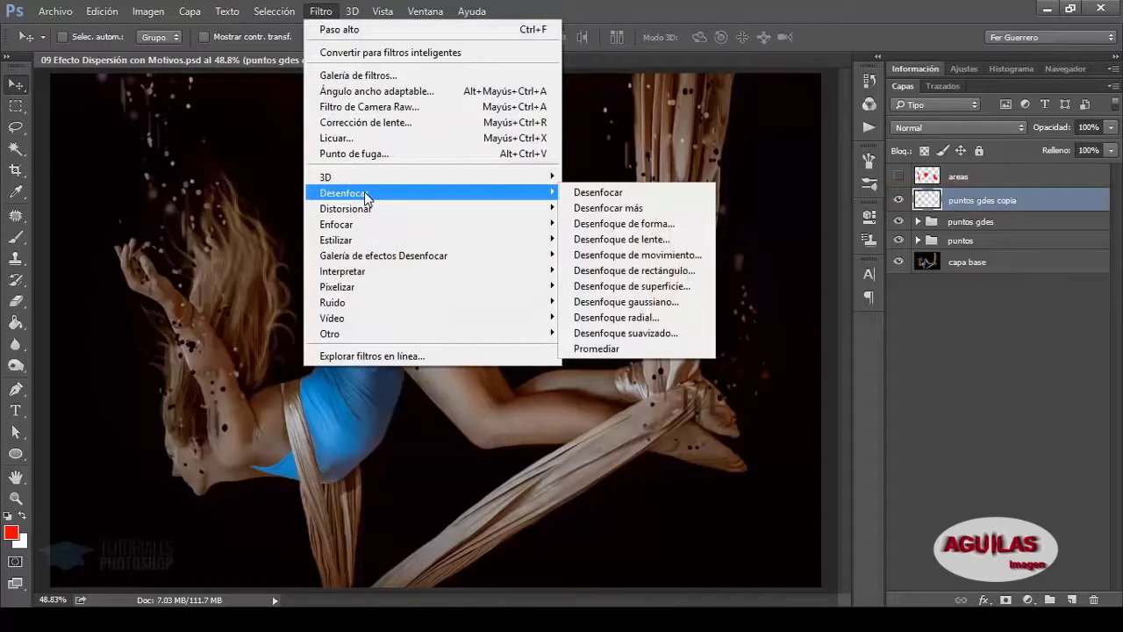
click(684, 300)
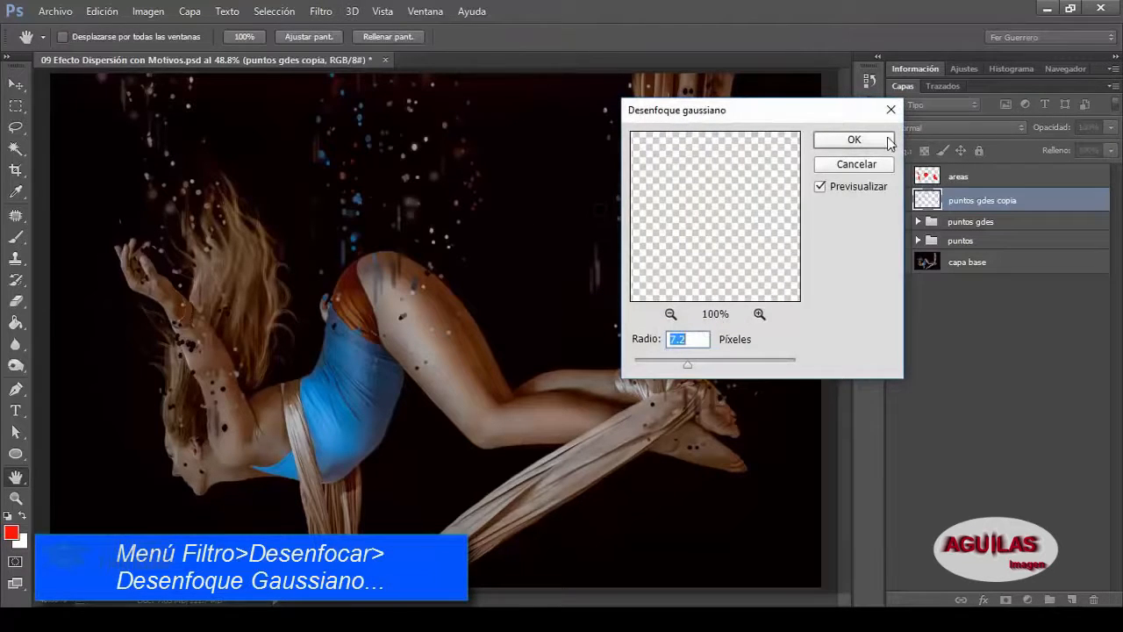
click(852, 141)
Move the blurred dots slightly up and to the left, and place "puntos gdes copia" directly above "capa base".
key(v)
mouse_move(531, 207)
mouse_down()
mouse_move(519, 215)
mouse_move(524, 268)
mouse_move(519, 186)
mouse_up()
drag(1049, 202, 1049, 253)
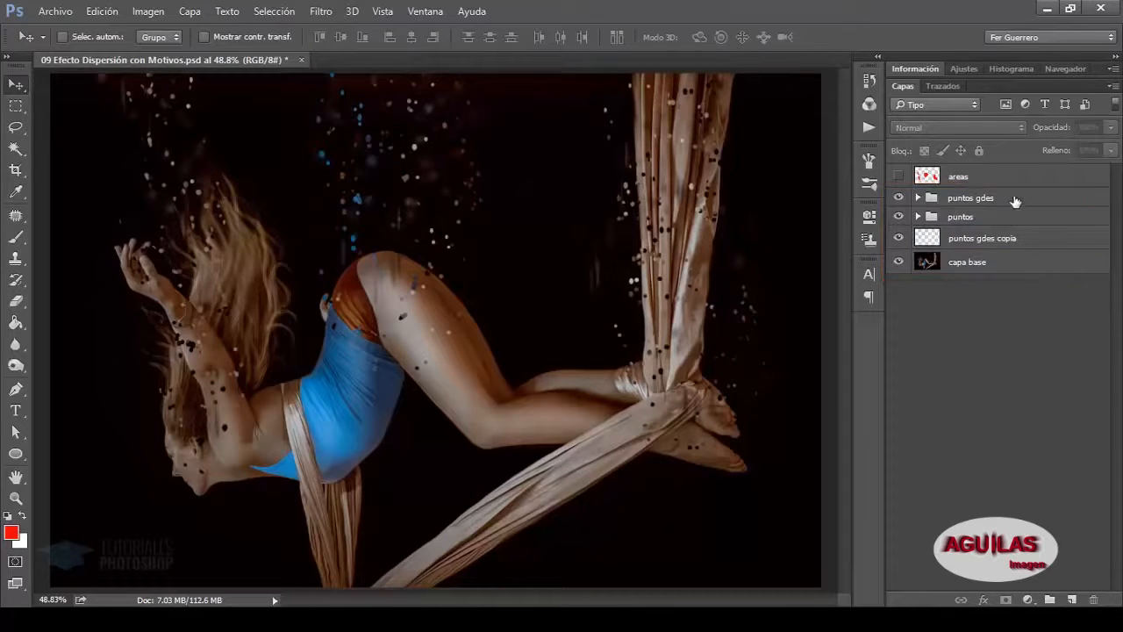
Add a black-to-white gradient fill layer directly above the "puntos gdes" group.
click(960, 204)
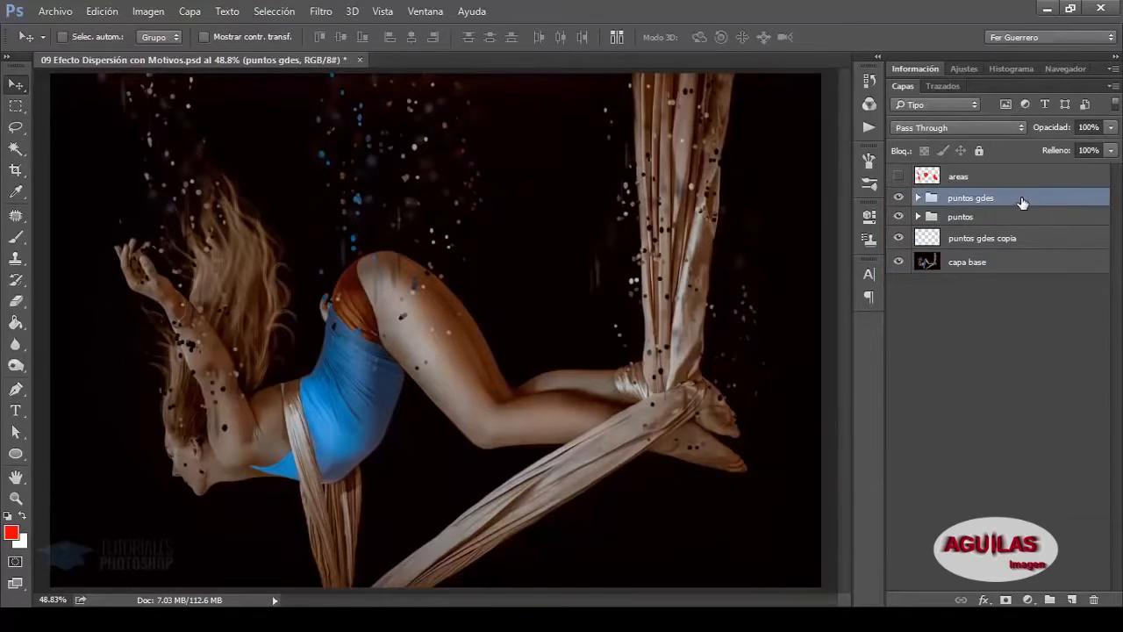
click(1027, 599)
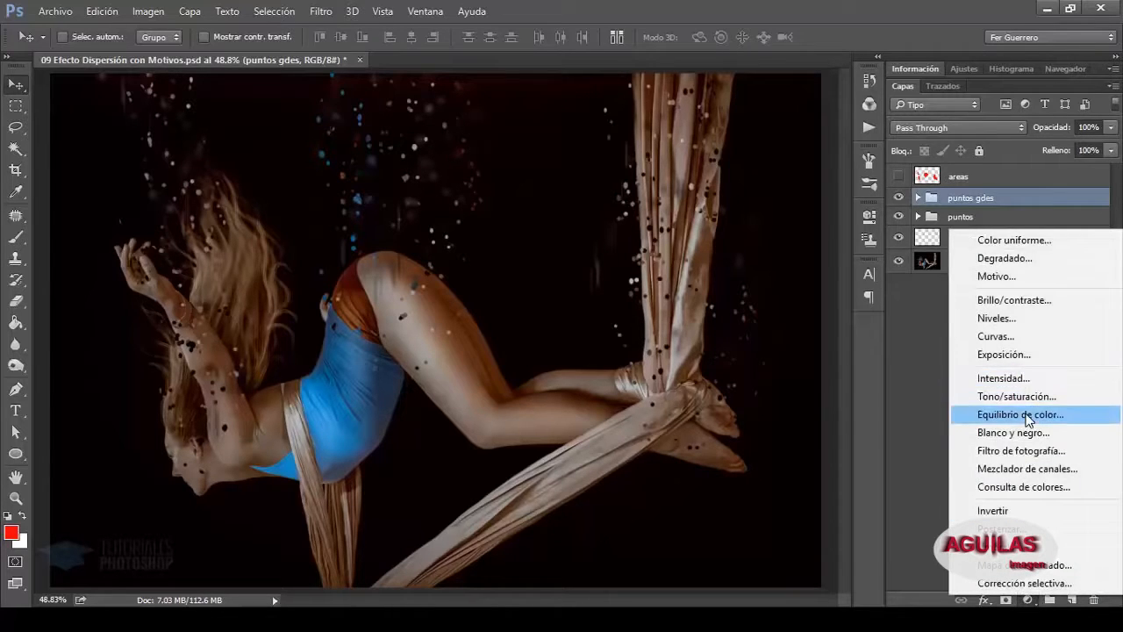
click(1008, 258)
click(582, 167)
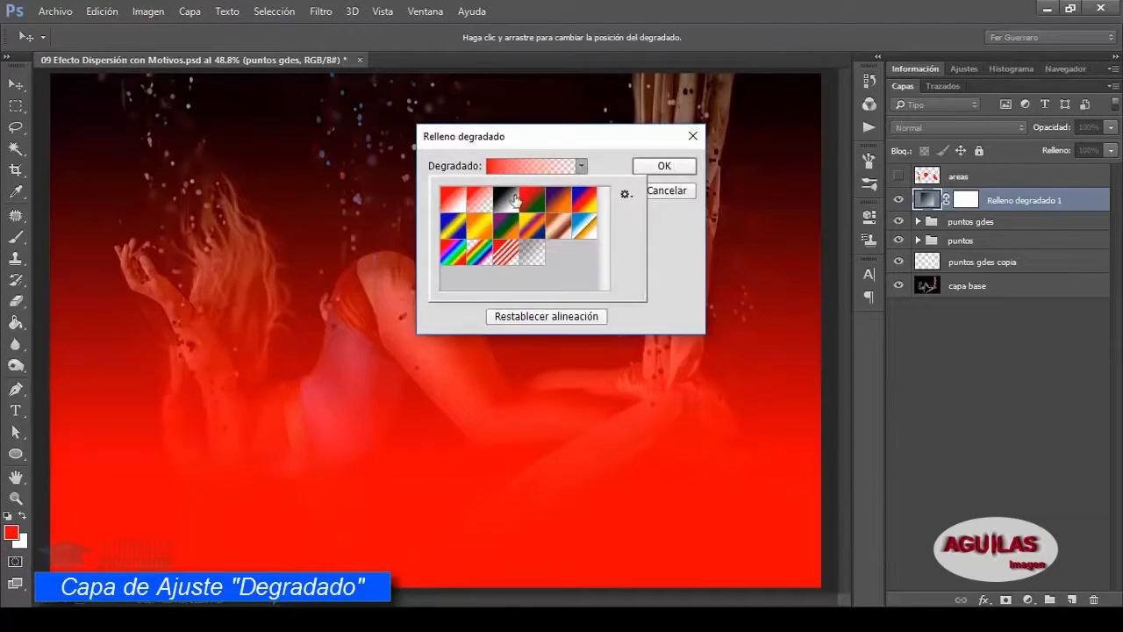
click(510, 197)
click(658, 167)
click(662, 166)
Set the gradient fill layer's blend mode to "Luz suave" and its opacity to 25%.
click(930, 128)
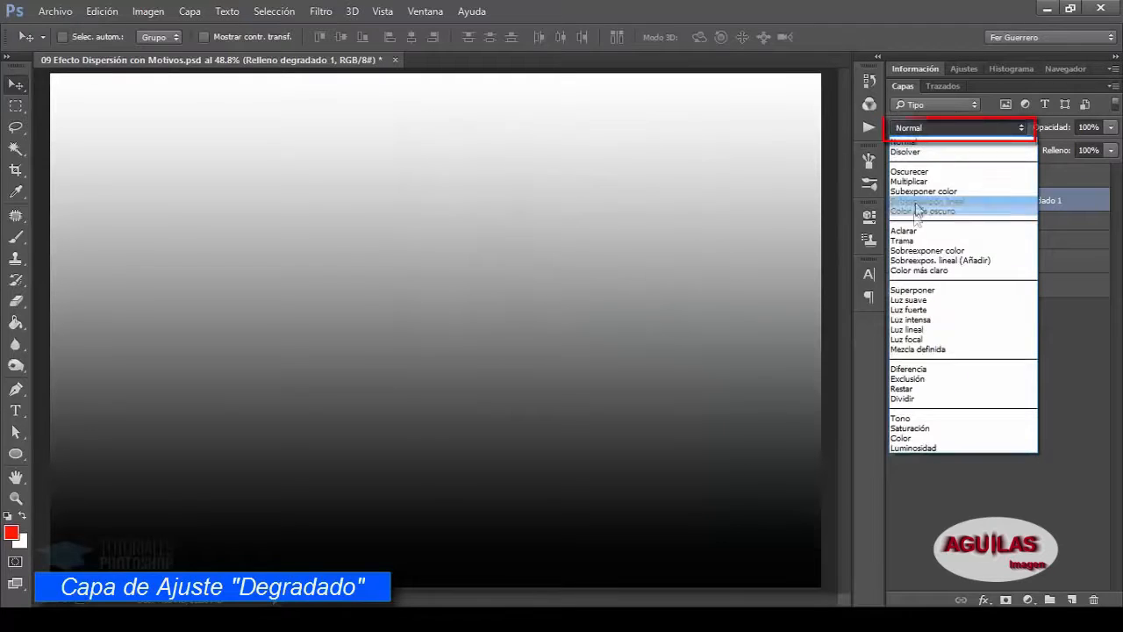
click(912, 300)
click(1110, 127)
drag(1111, 144, 1048, 148)
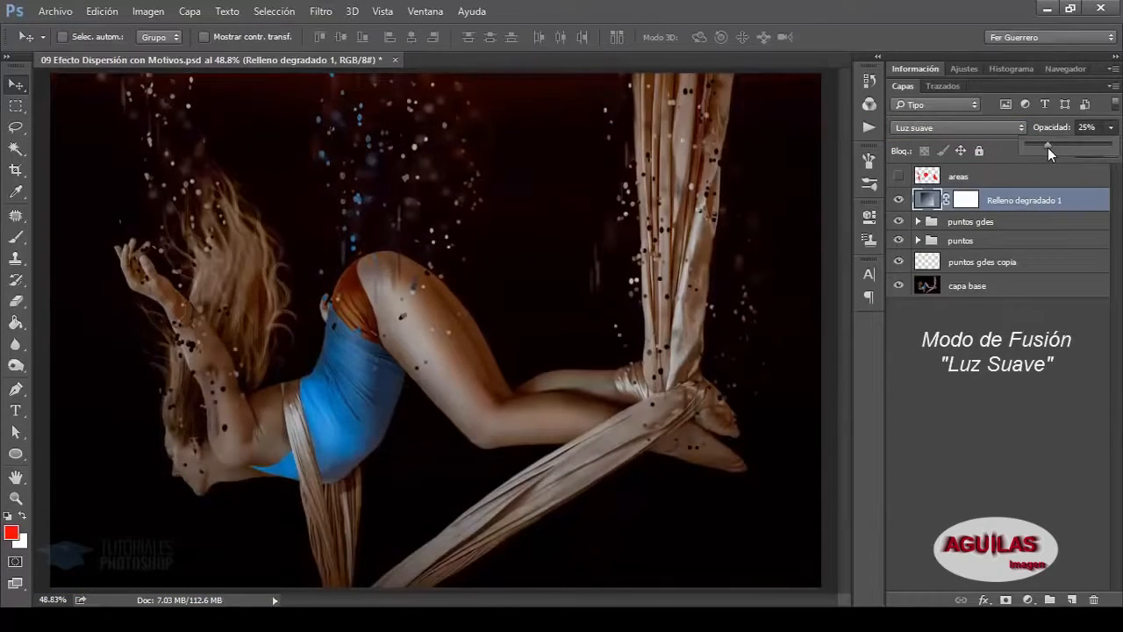
Add a "Brillo/contraste" adjustment layer above the gradient fill, with brightness 72 and contrast 29.
click(1028, 599)
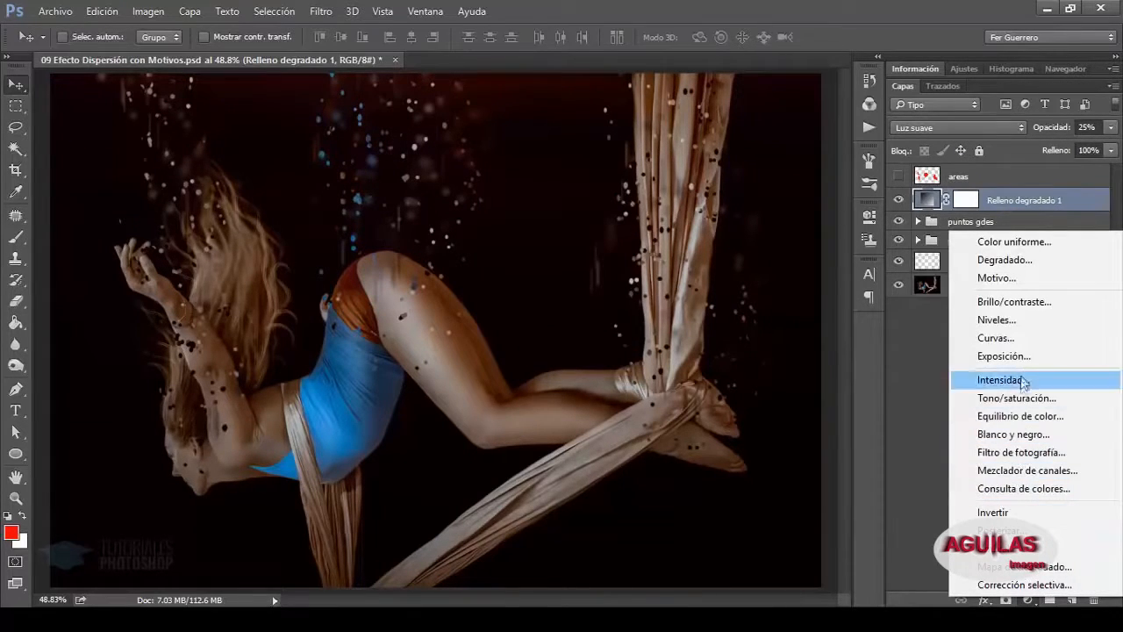
click(1015, 303)
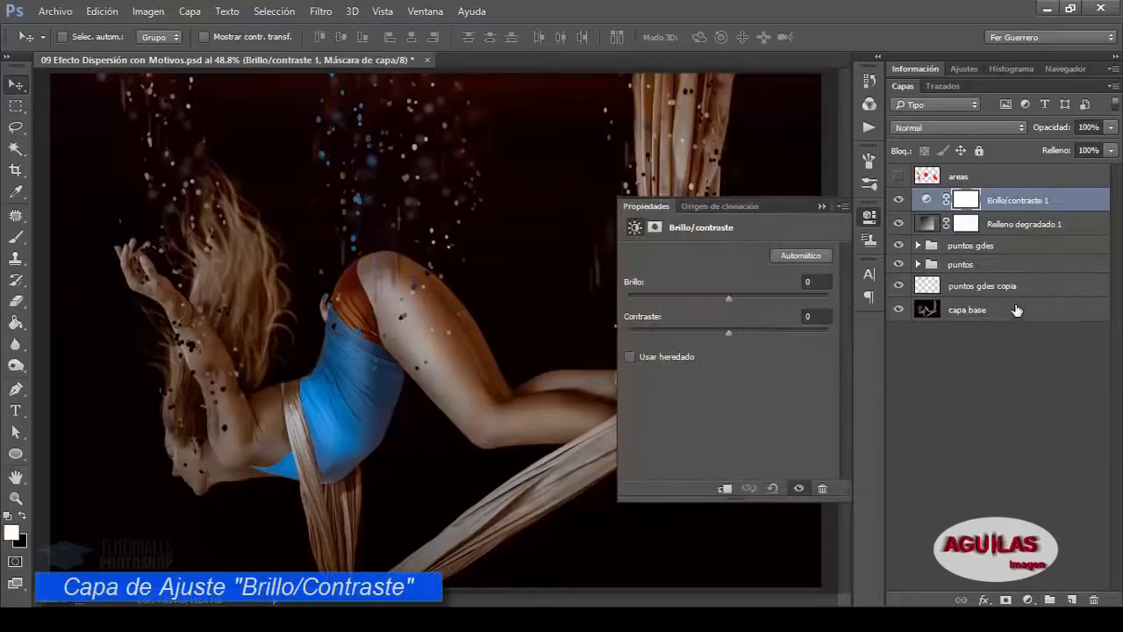
drag(734, 298, 778, 296)
click(735, 333)
drag(734, 333, 757, 331)
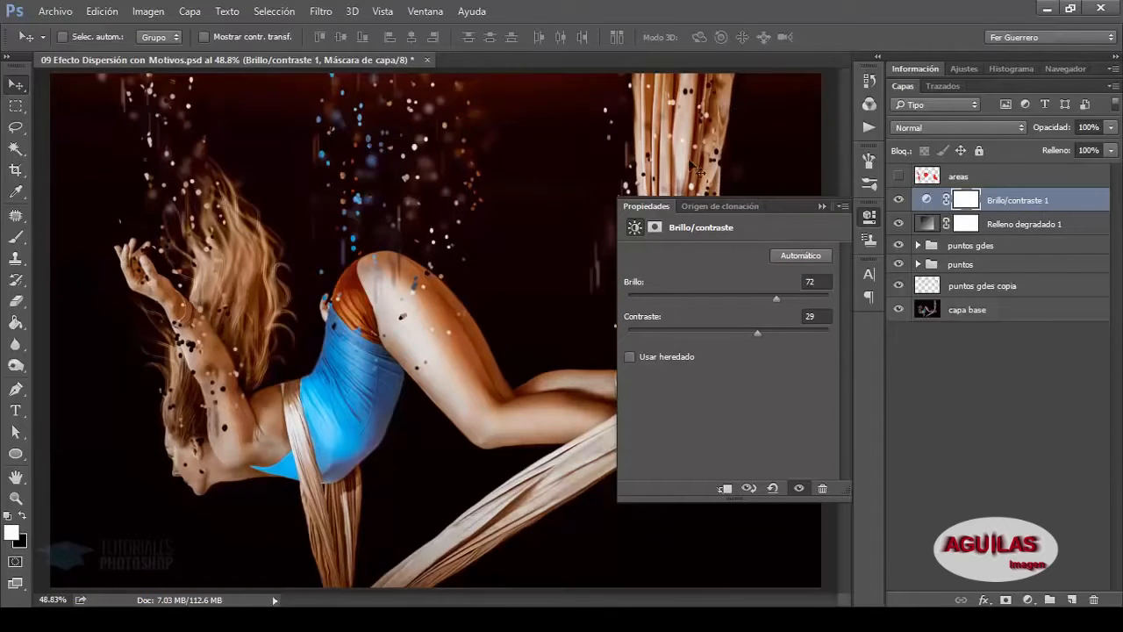
click(821, 206)
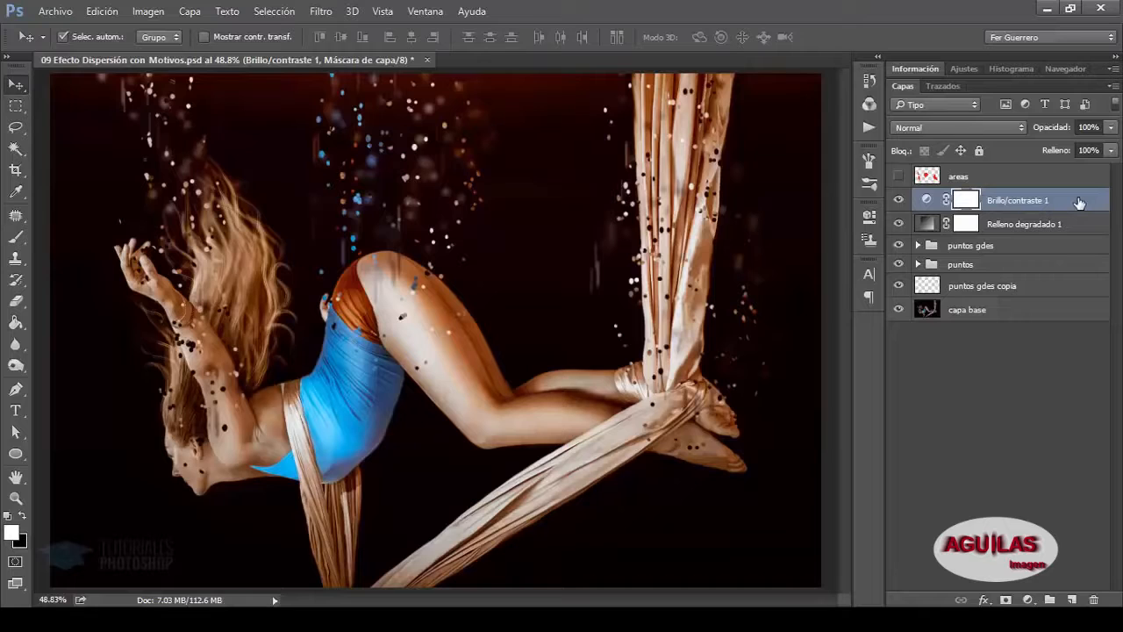
Stamp all visible layers into a new layer above the brightness/contrast adjustment and apply the "Paso alto" filter to it.
key(ctrl+alt+shift+e)
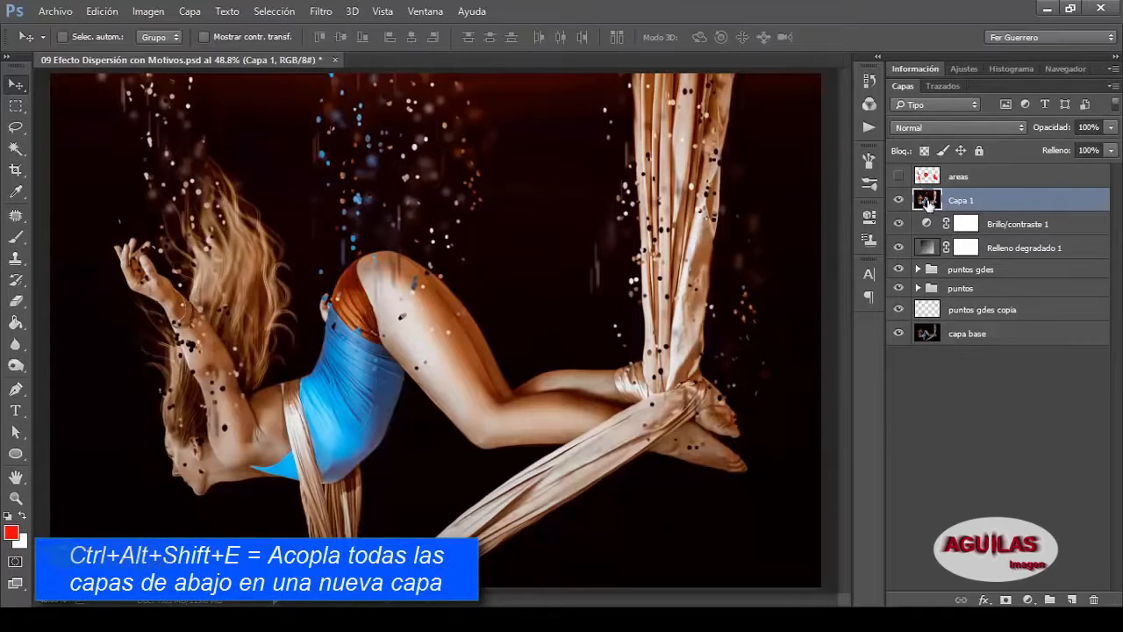
click(315, 11)
mouse_move(346, 337)
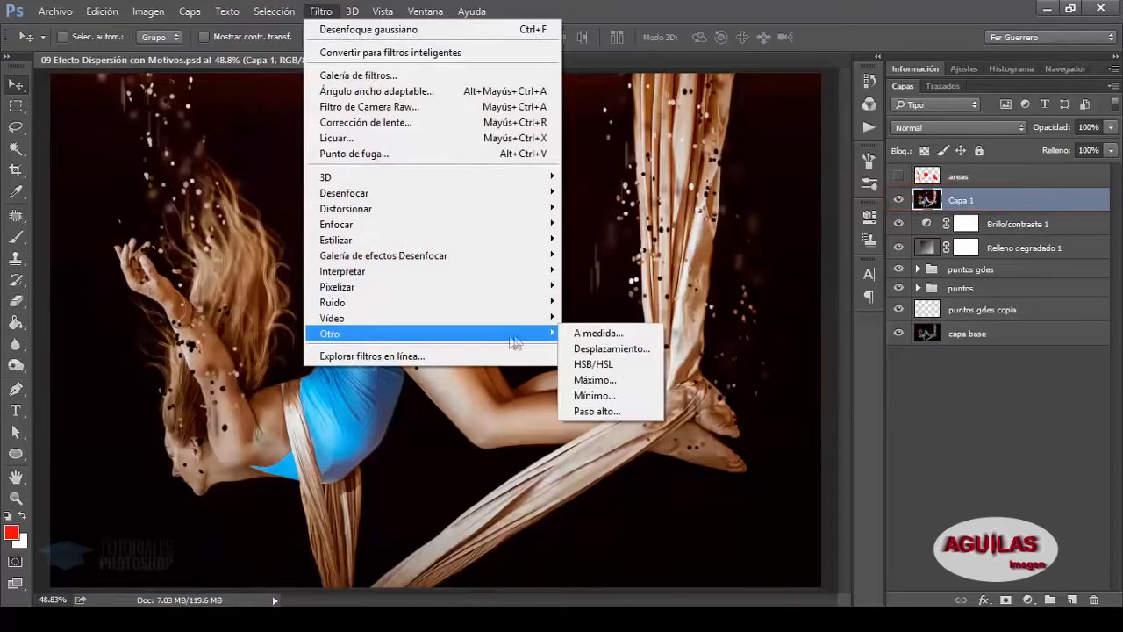
click(605, 412)
drag(635, 363, 639, 363)
click(813, 140)
Set the high-pass layer's blend mode to "Luz fuerte" and its opacity to 79%, and deselect the layer.
click(927, 126)
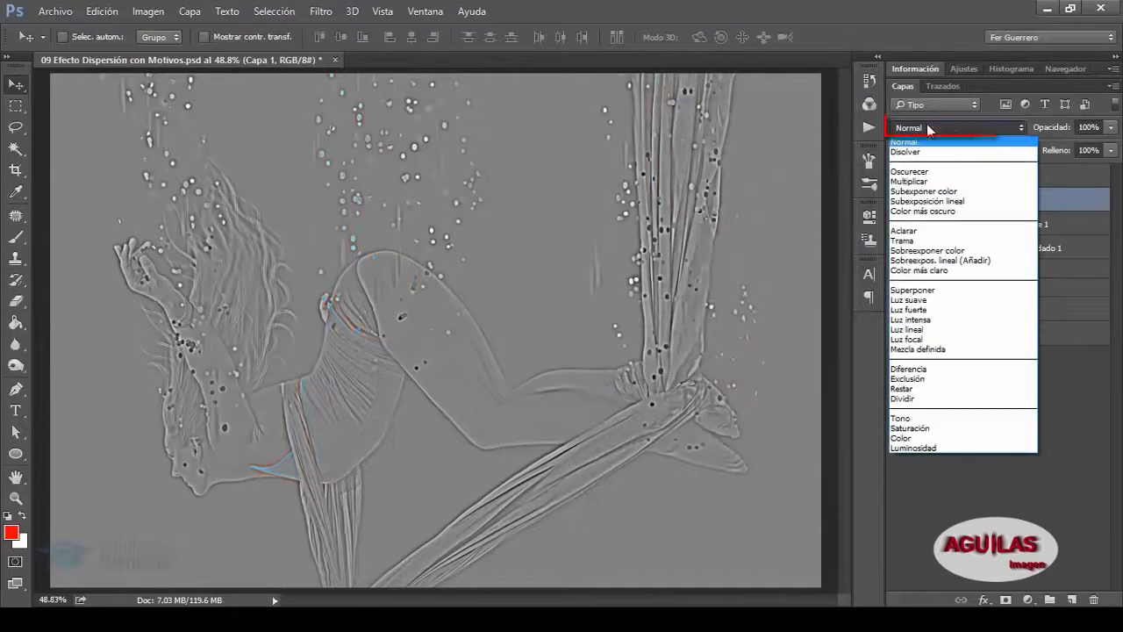
click(915, 316)
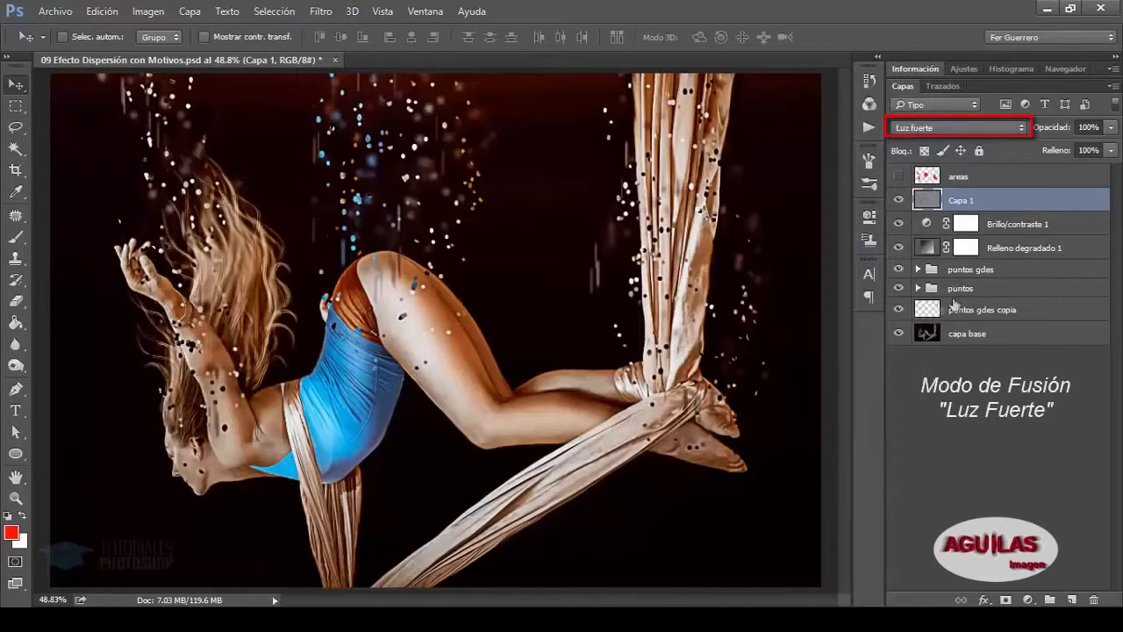
click(1110, 127)
mouse_move(1107, 147)
mouse_down()
mouse_move(1083, 150)
mouse_move(1095, 151)
mouse_up()
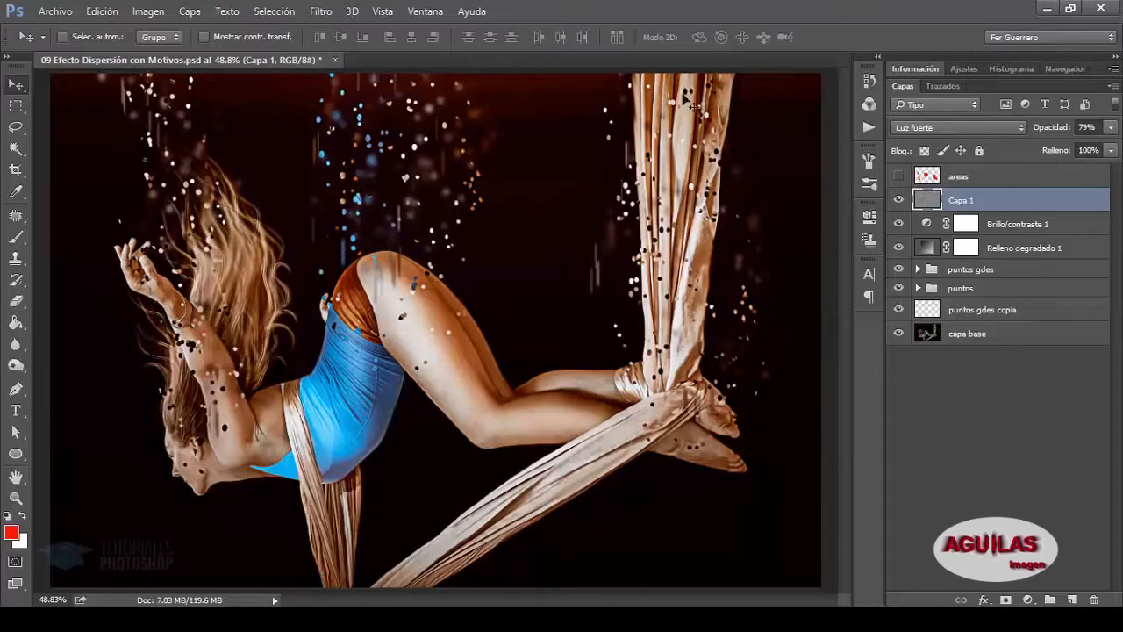
click(1017, 431)
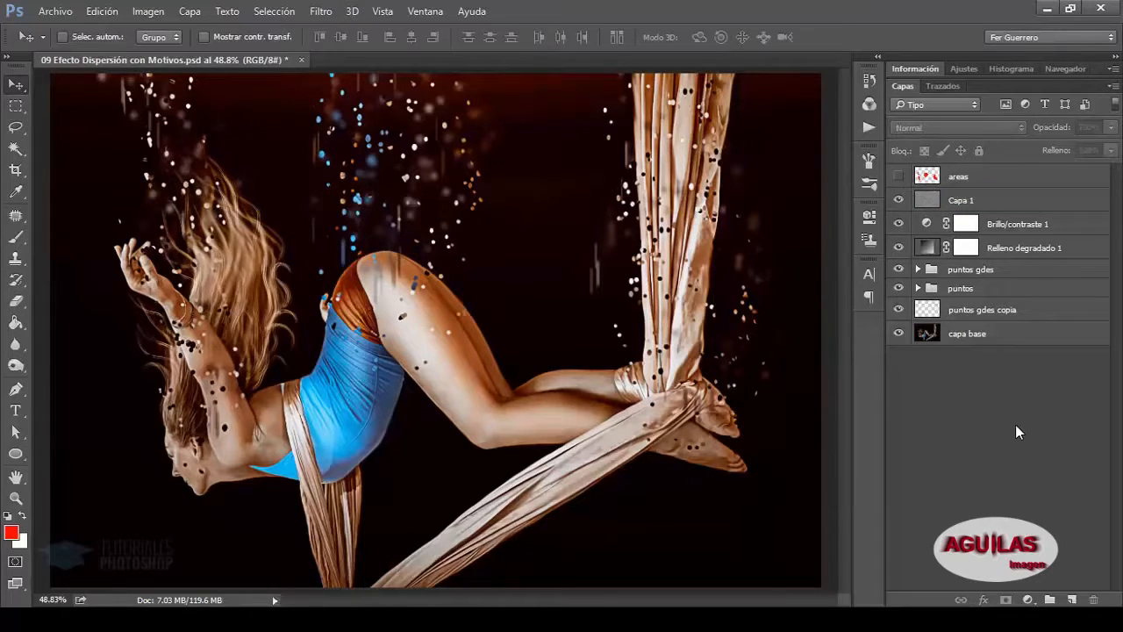